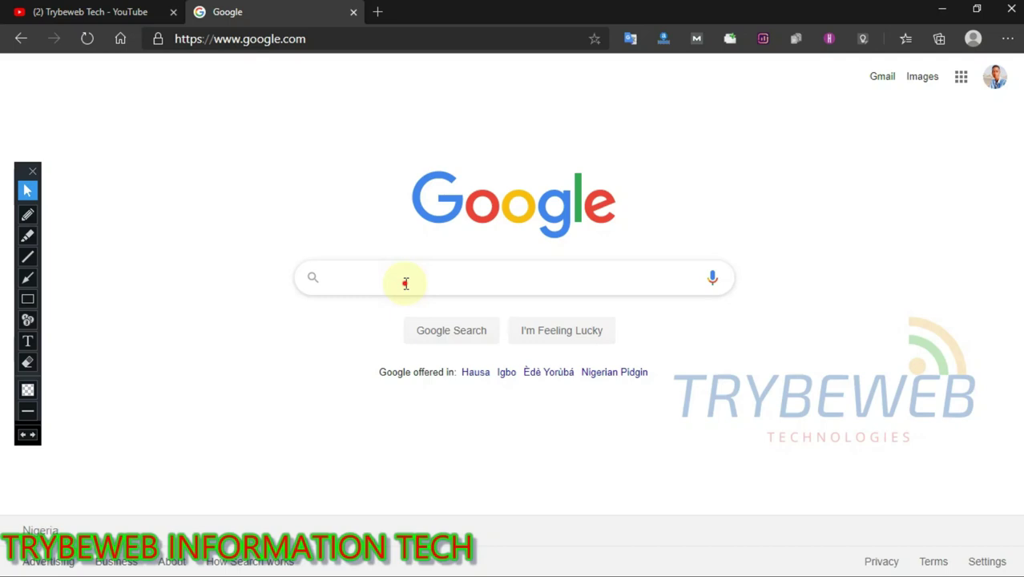
- Search Google for "best pet food", look through the results and dismiss the location request
type("best pet")
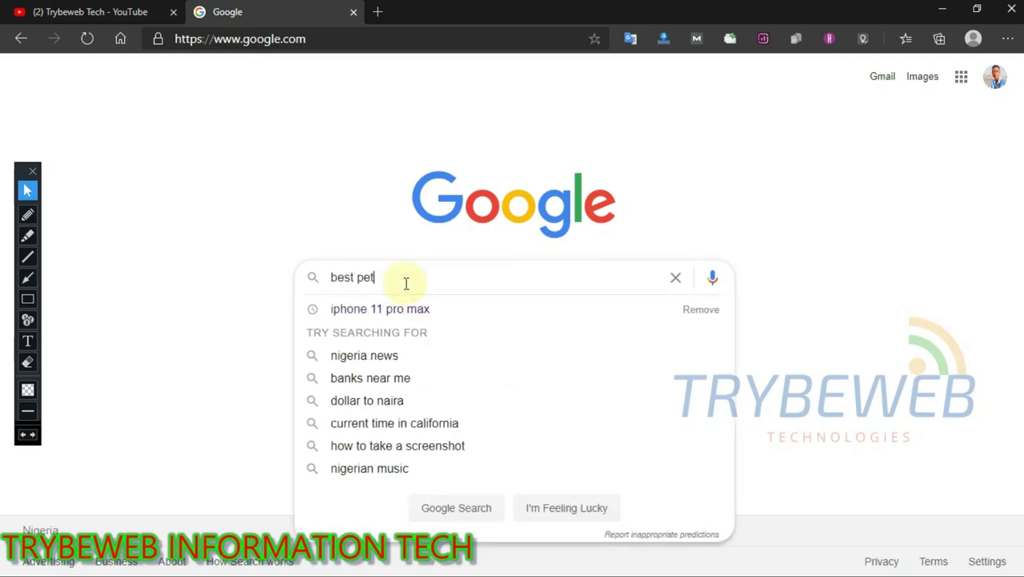
key("Return")
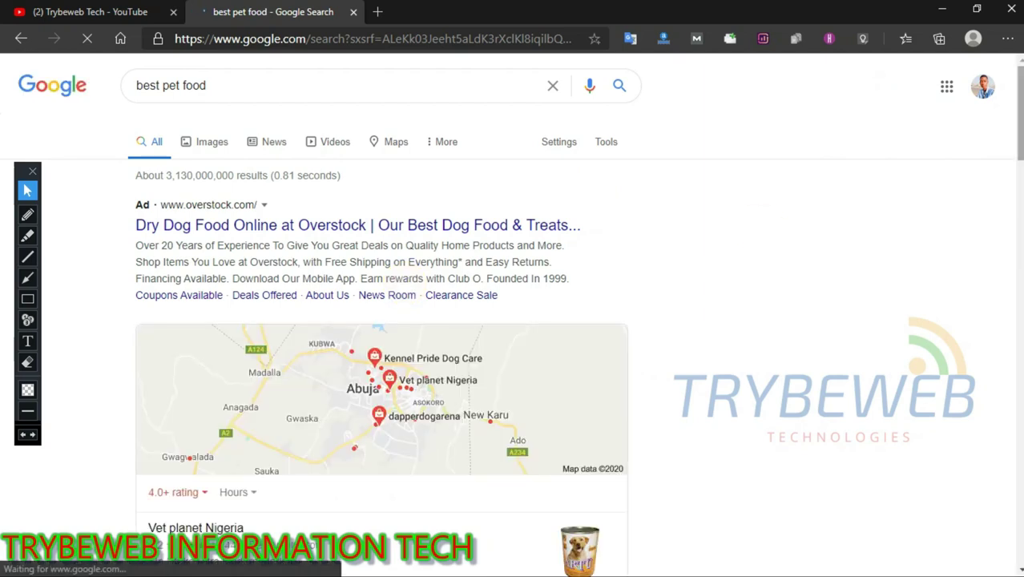
scroll(606, 236, "down", 8)
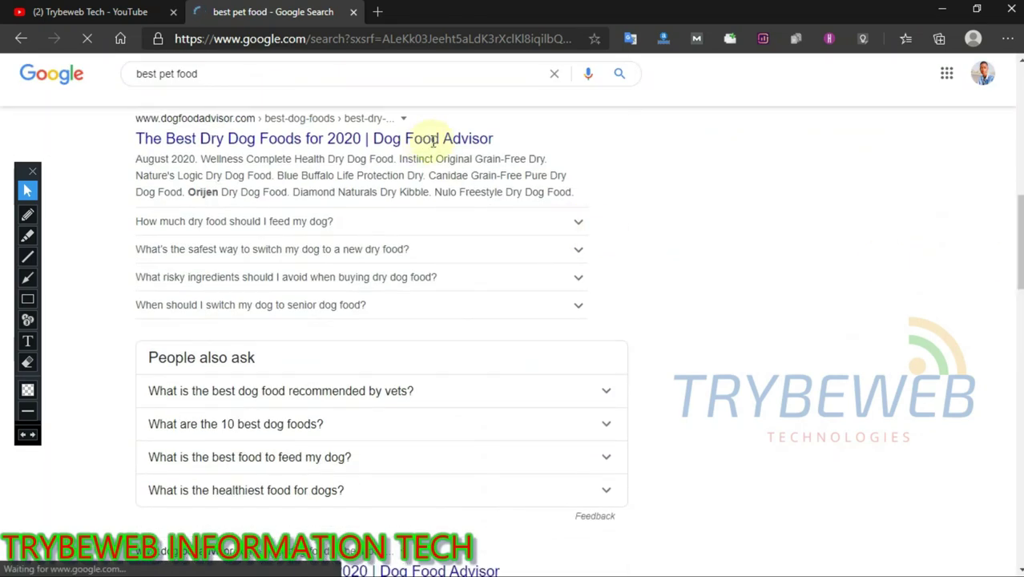
scroll(629, 224, "down", 4)
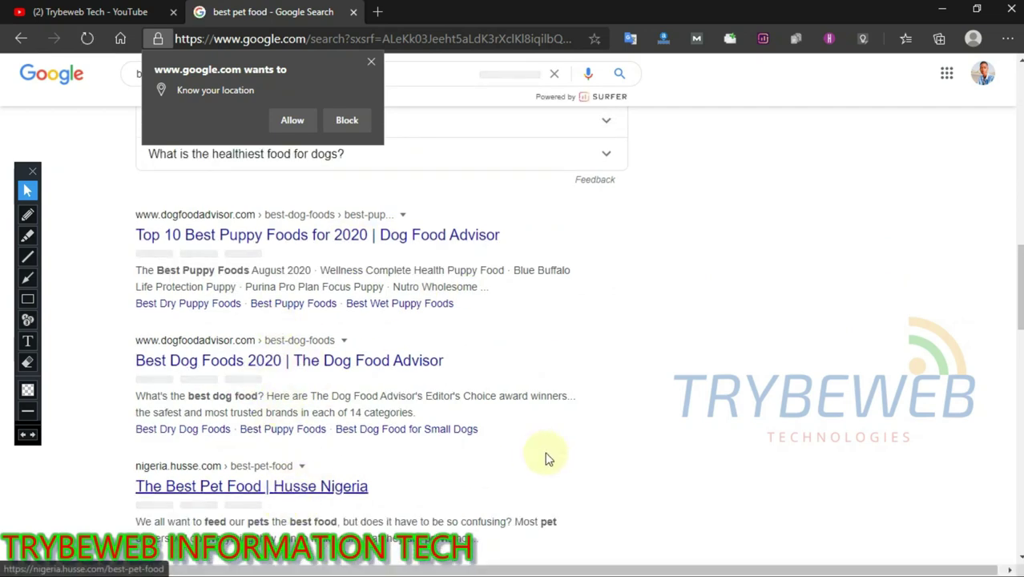
scroll(994, 256, "up", 12)
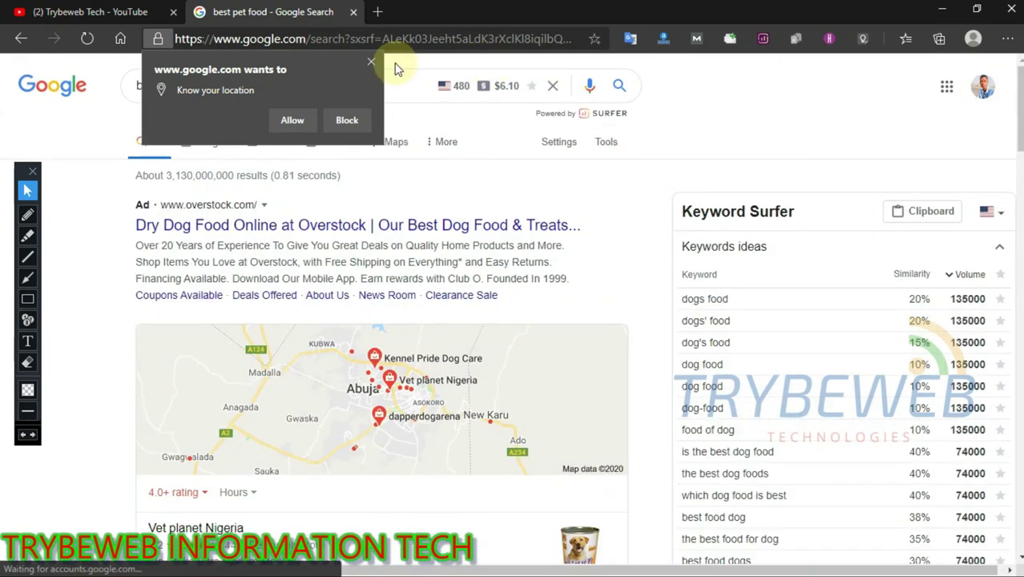
left_click(370, 61)
- Search Google for "best samsung phone 2020" and look through the ranking pages
triple_click(224, 85)
type("bes")
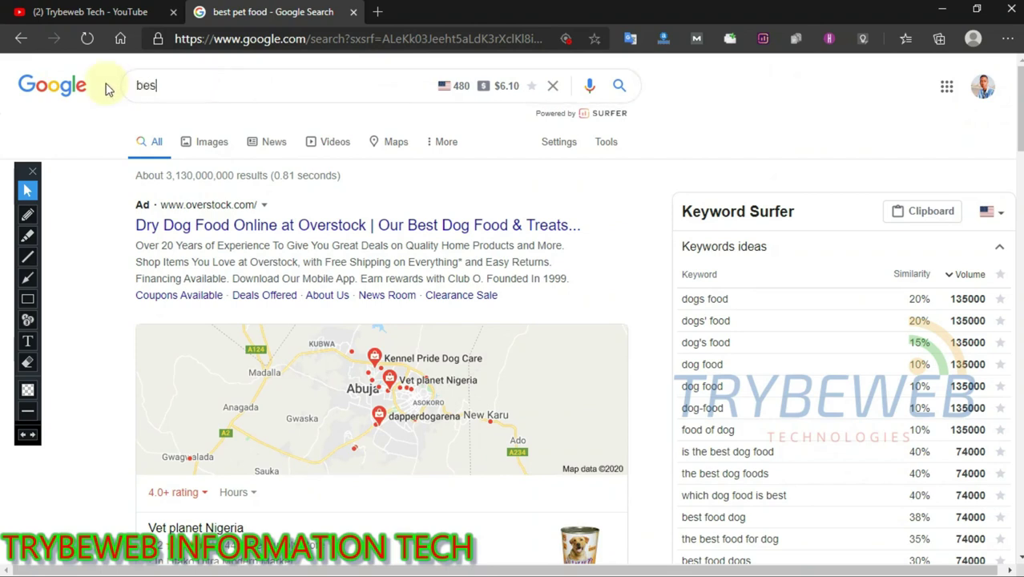
type("t sa")
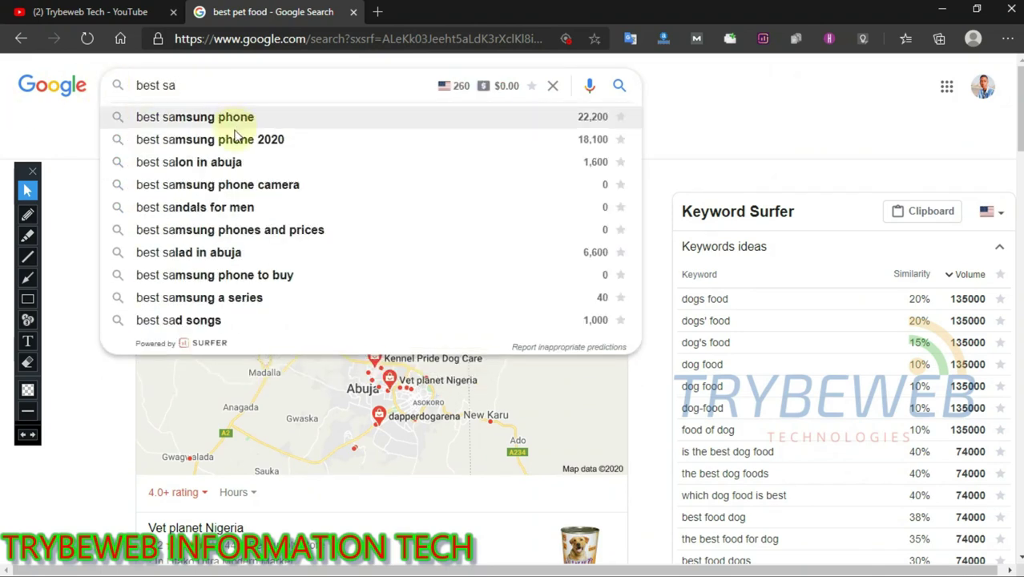
left_click(235, 139)
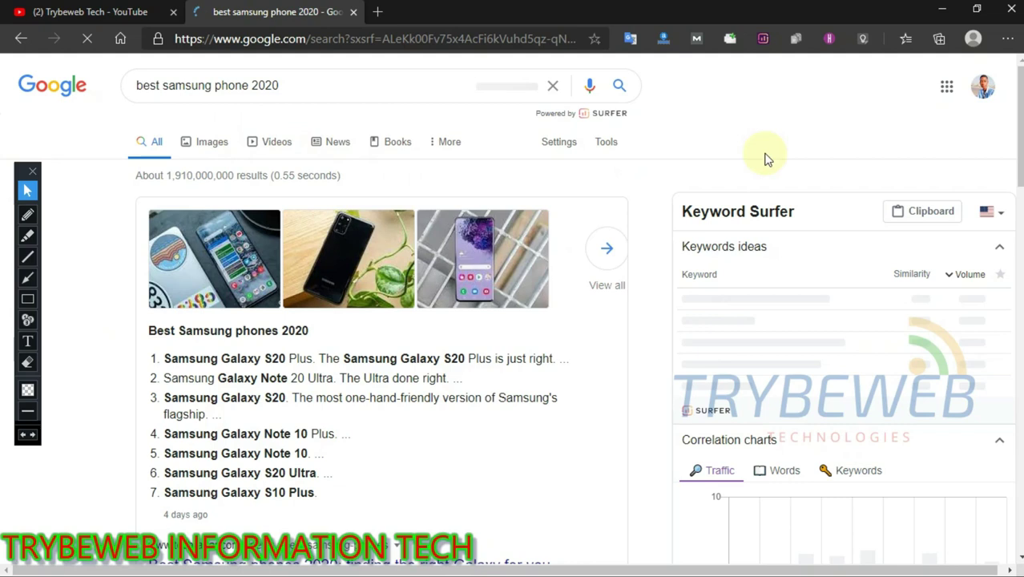
scroll(430, 258, "down", 4)
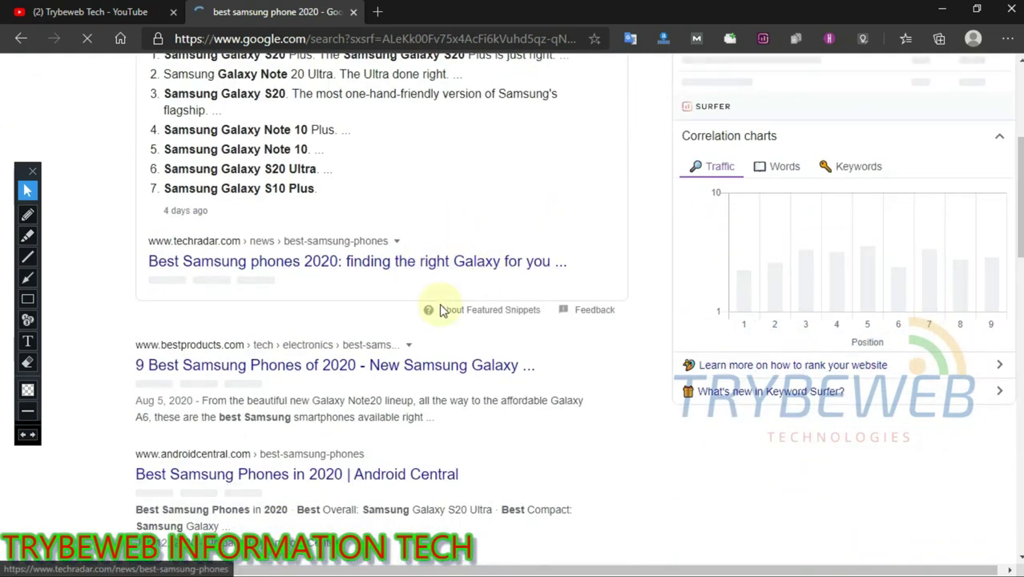
scroll(598, 429, "down", 1)
scroll(707, 349, "down", 1)
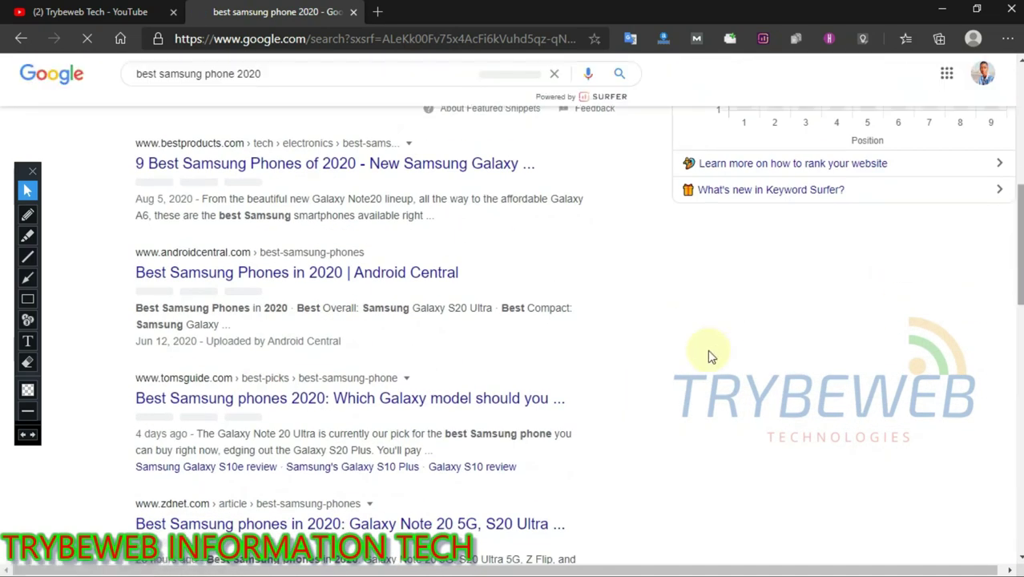
scroll(491, 111, "down", 5)
scroll(491, 110, "up", 12)
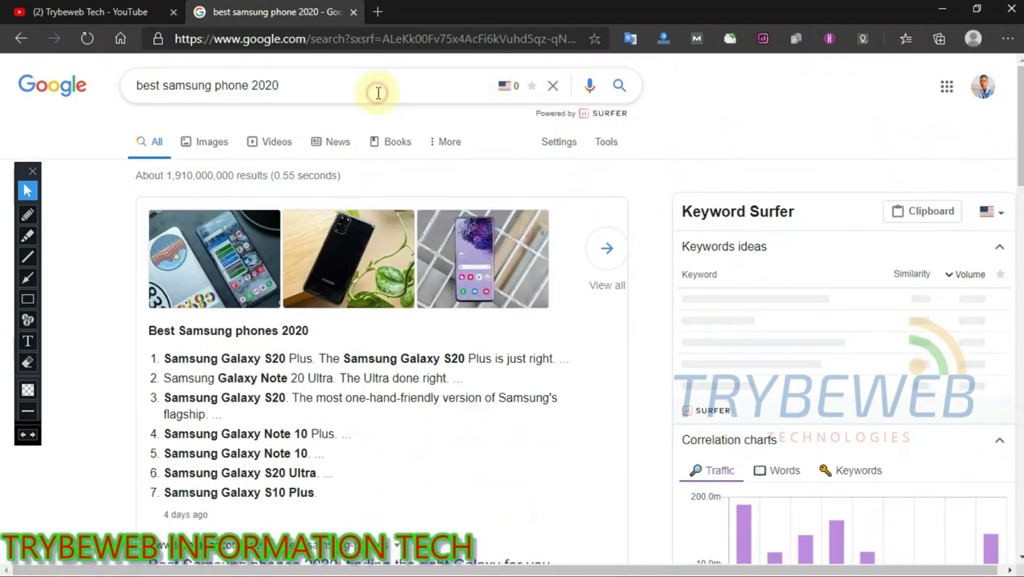
- Search Google for "insurance quotes" and examine the results along with the Keyword Surfer data
triple_click(352, 86)
key("BackSpace")
type("insurance quotes")
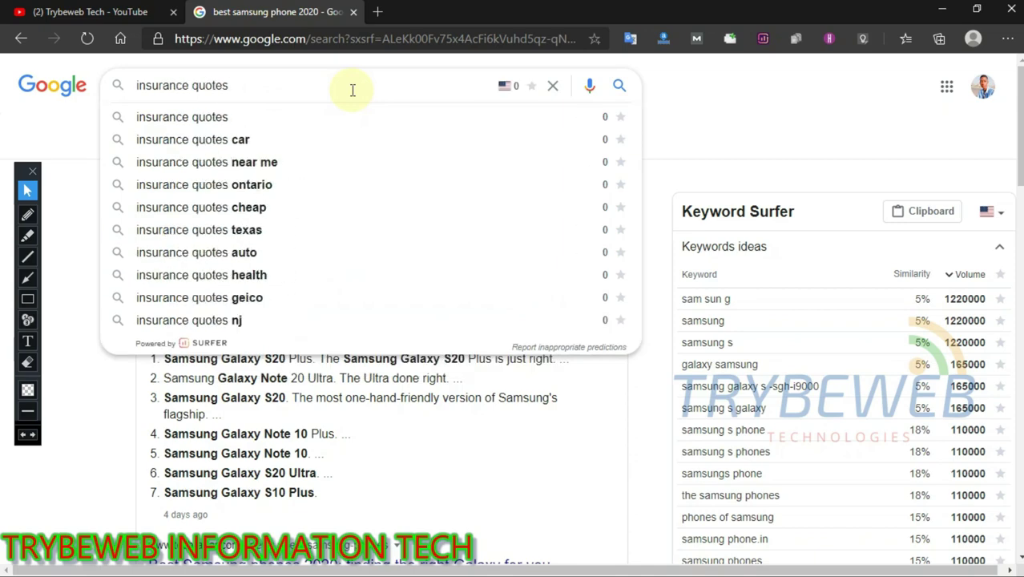
key("Return")
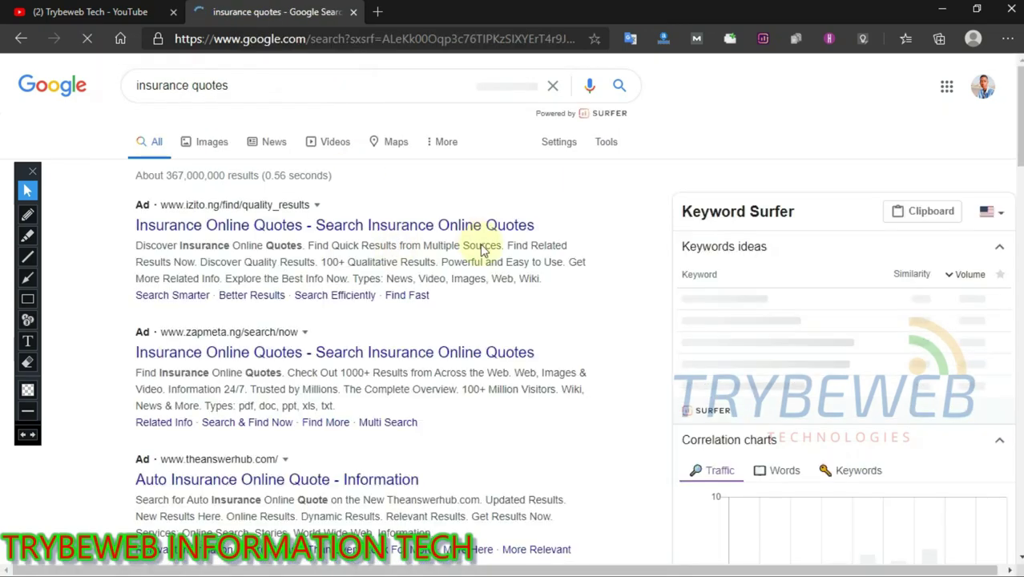
scroll(351, 89, "down", 10)
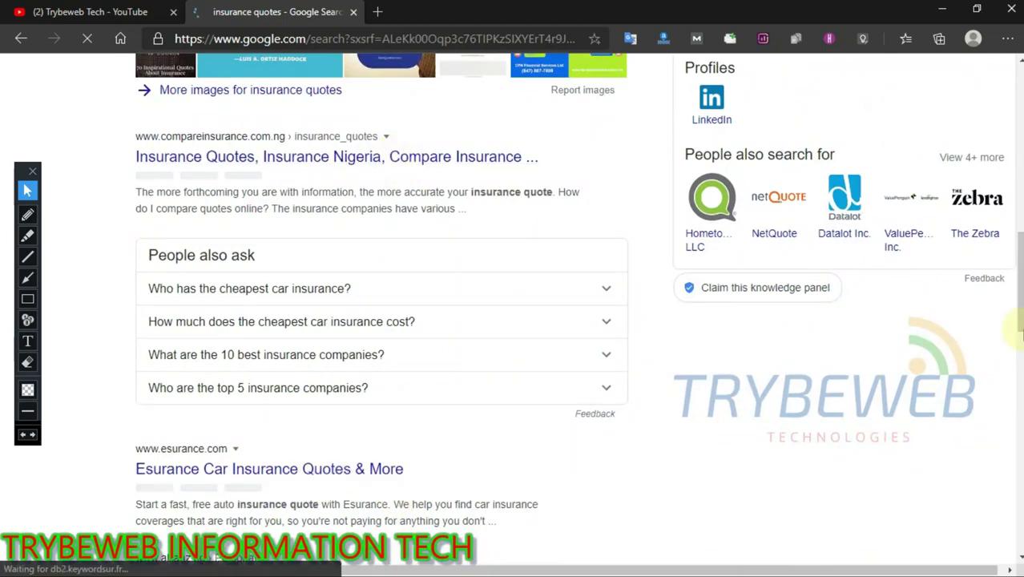
scroll(1016, 328, "down", 4)
scroll(984, 137, "up", 15)
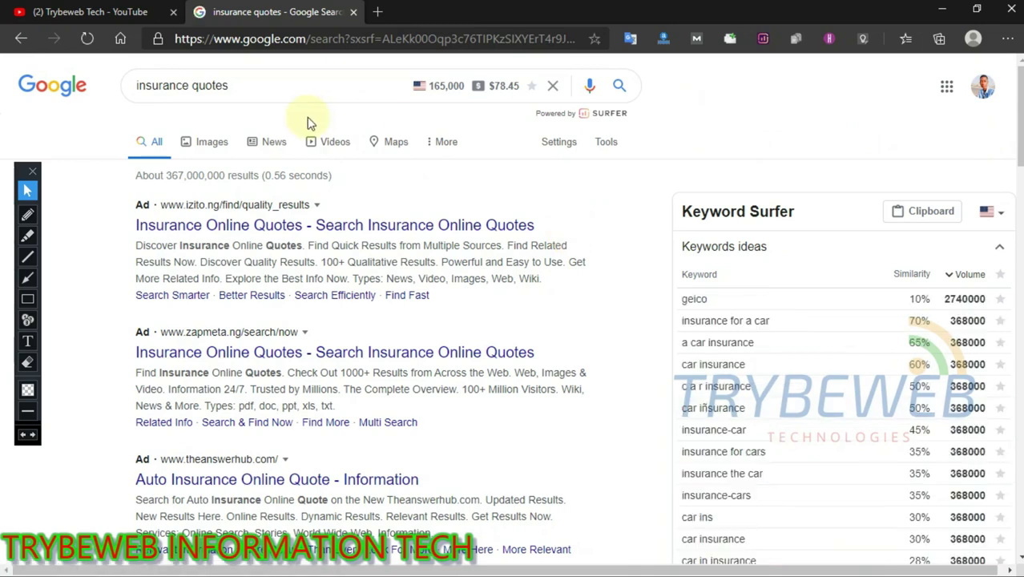
scroll(513, 321, "down", 10)
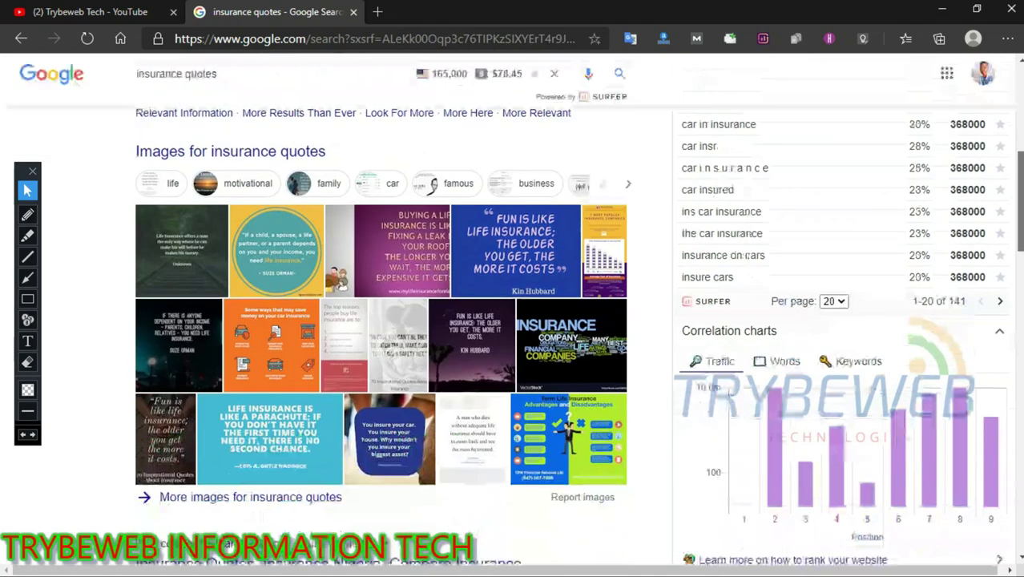
scroll(1011, 192, "up", 10)
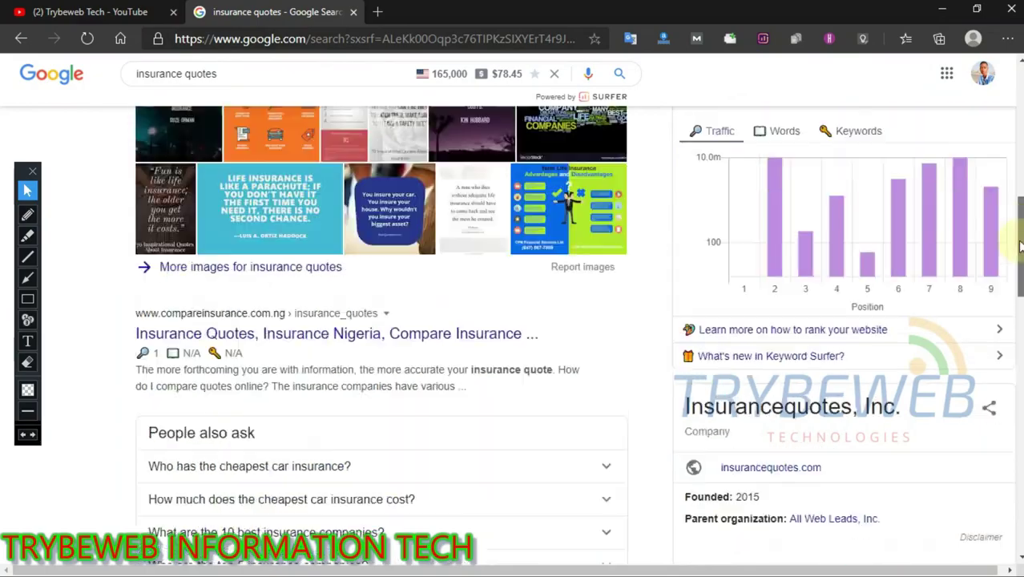
scroll(1005, 163, "up", 3)
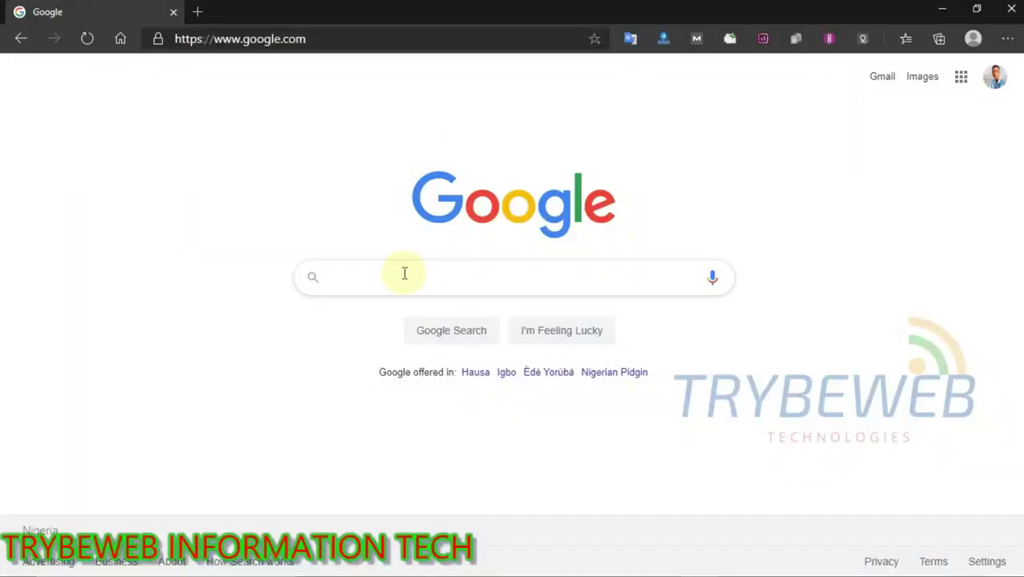
- Search Google for "iphone 11 pro max" and review the ranking pages
left_click(404, 273)
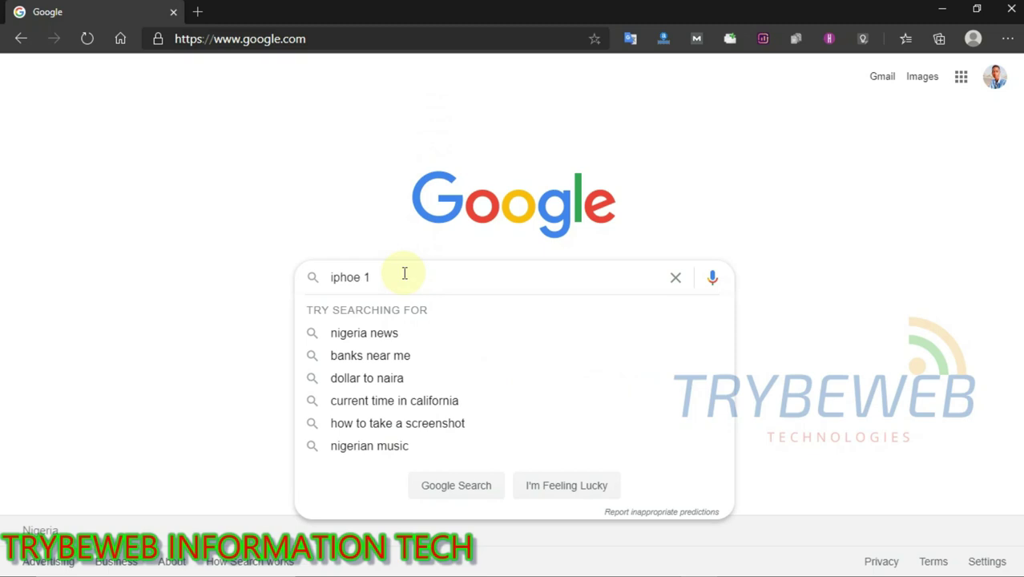
type("ipho")
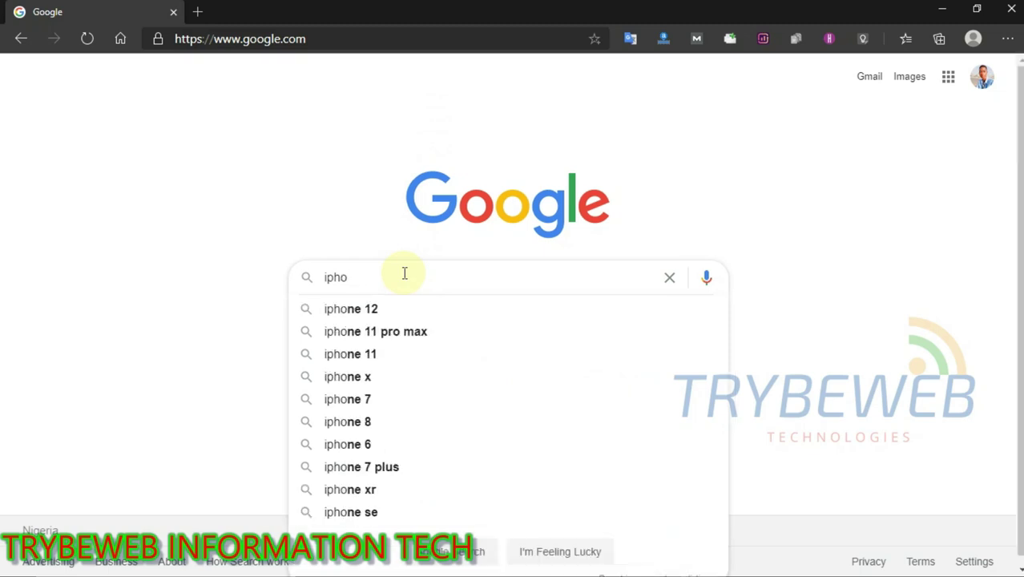
type("nn")
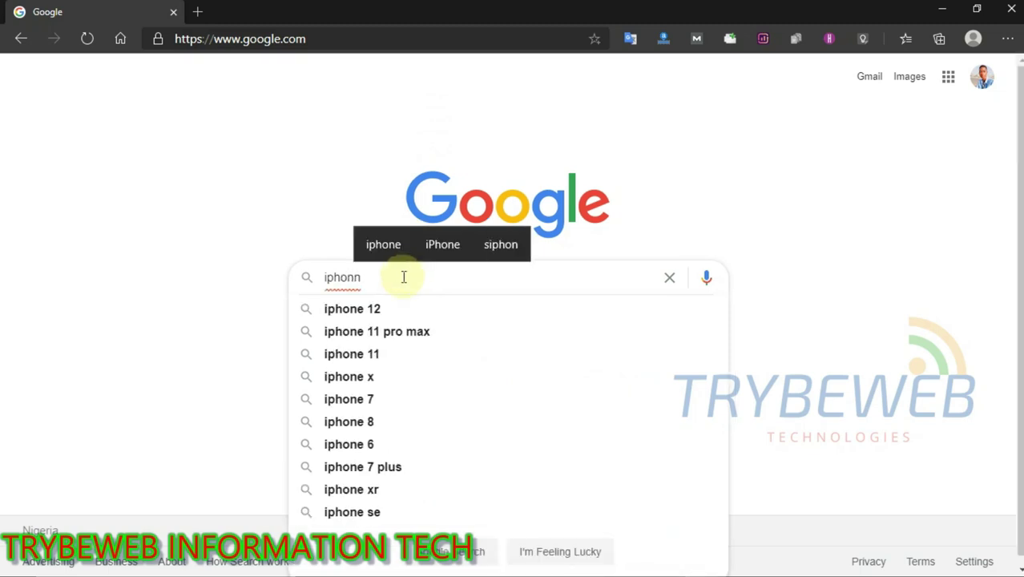
left_click(398, 333)
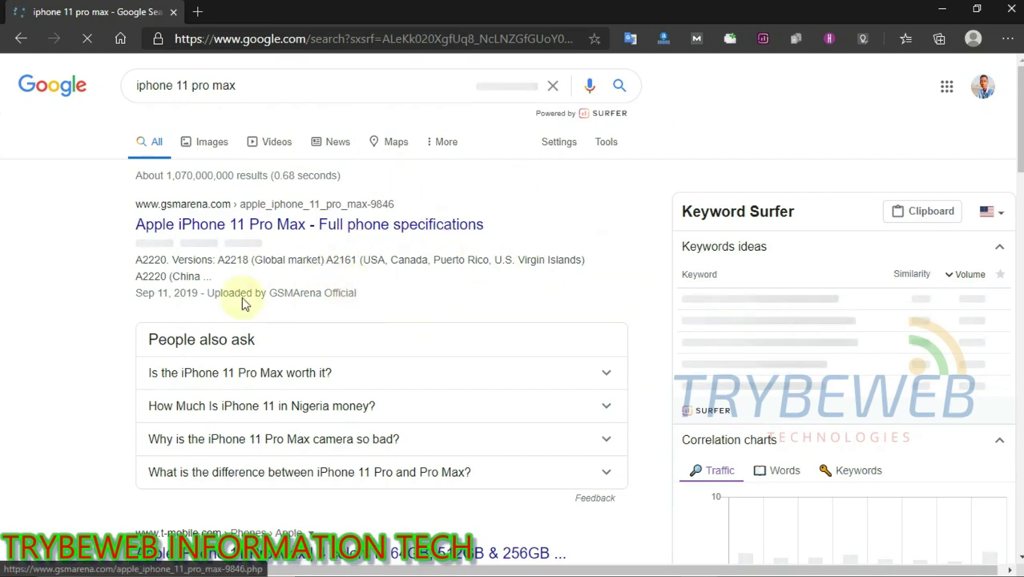
scroll(427, 228, "down", 3)
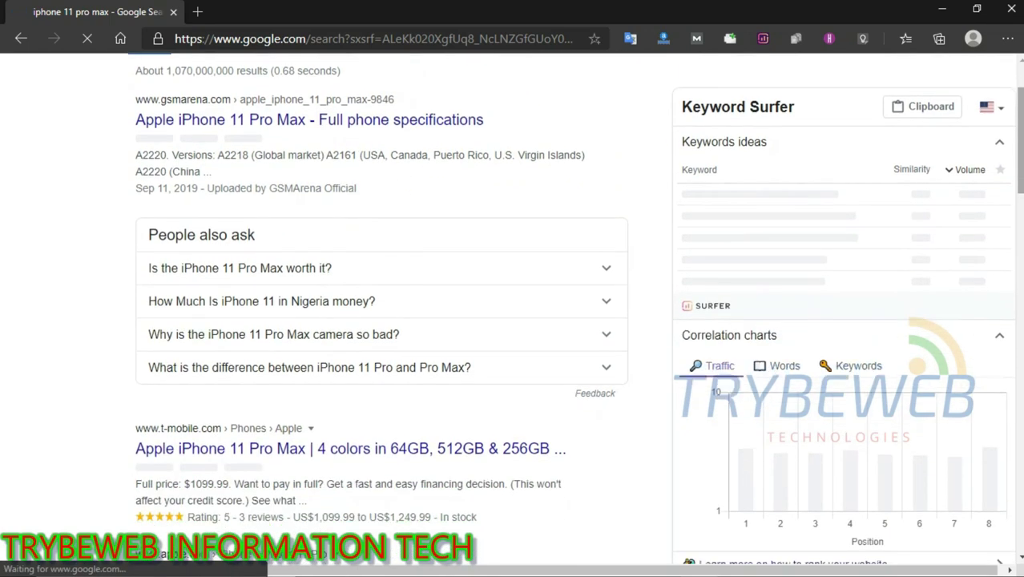
scroll(512, 320, "down", 4)
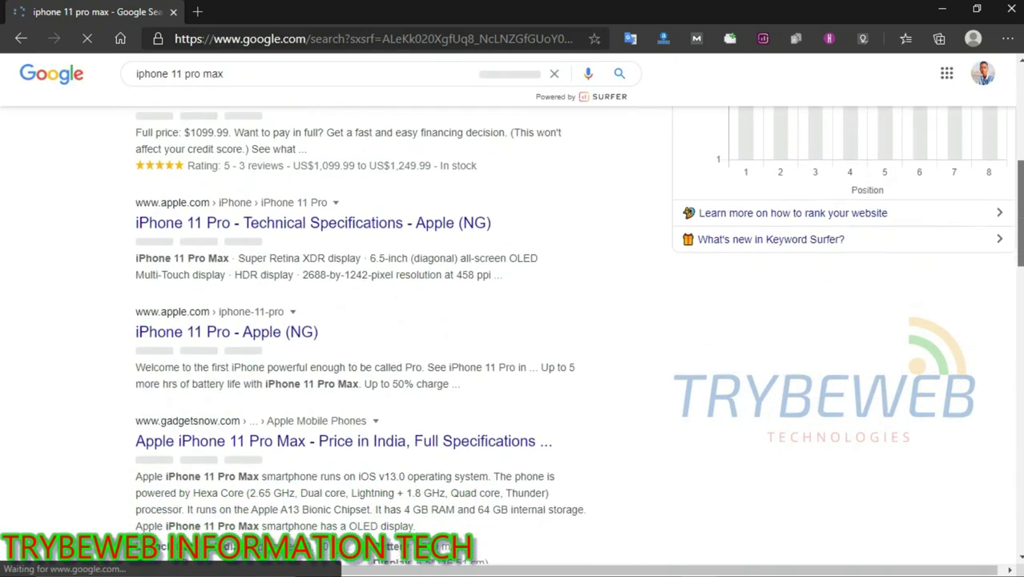
scroll(513, 321, "down", 3)
left_click_drag(1017, 264, 1014, 80)
- Open the GSMArena result "Apple iPhone 11 Pro Max - Full phone specifications" in a new browser tab and switch to it
left_click(321, 225)
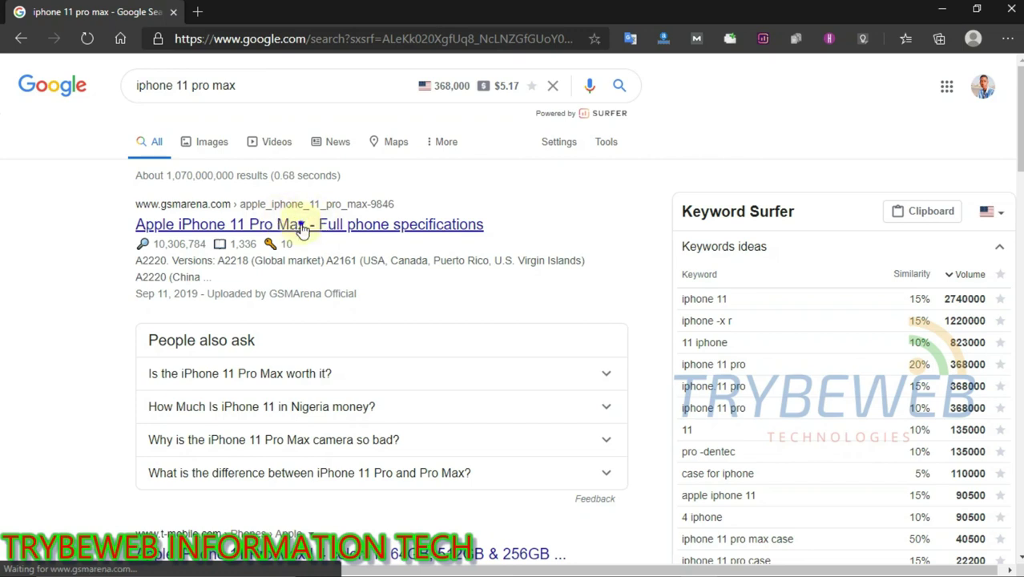
right_click(302, 228)
left_click(325, 236)
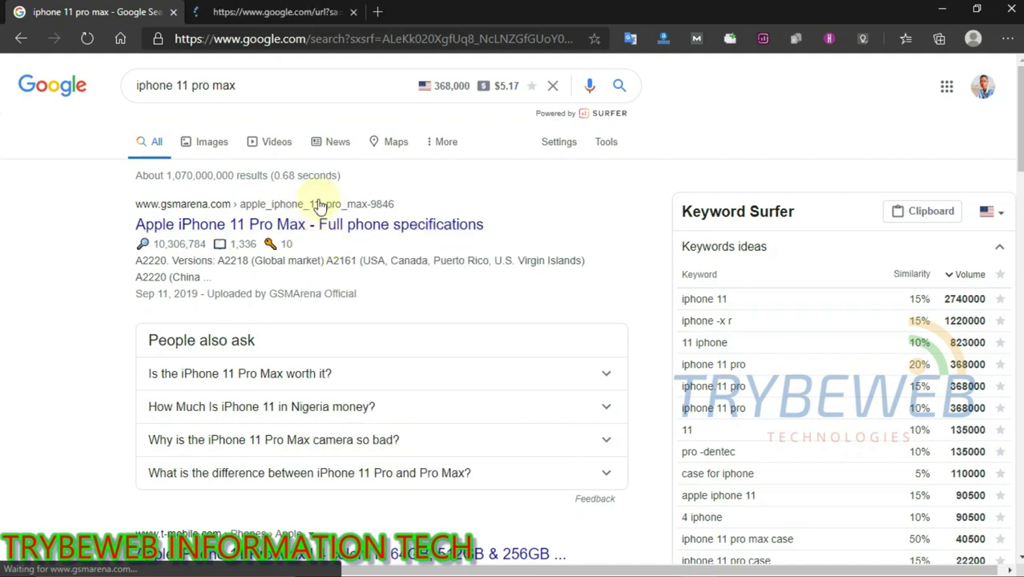
left_click(272, 12)
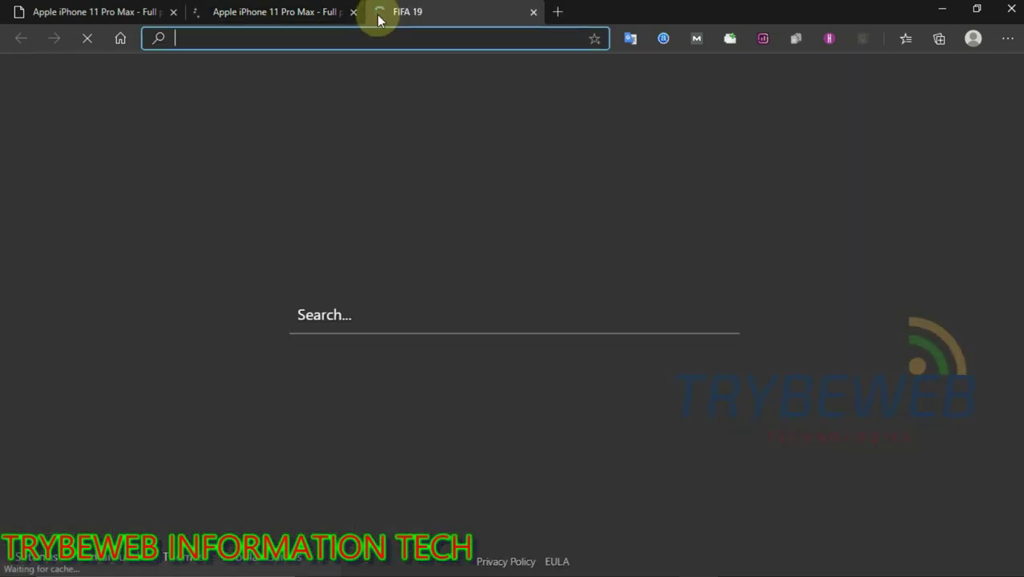
type("https://analytics.moz.com/pro")
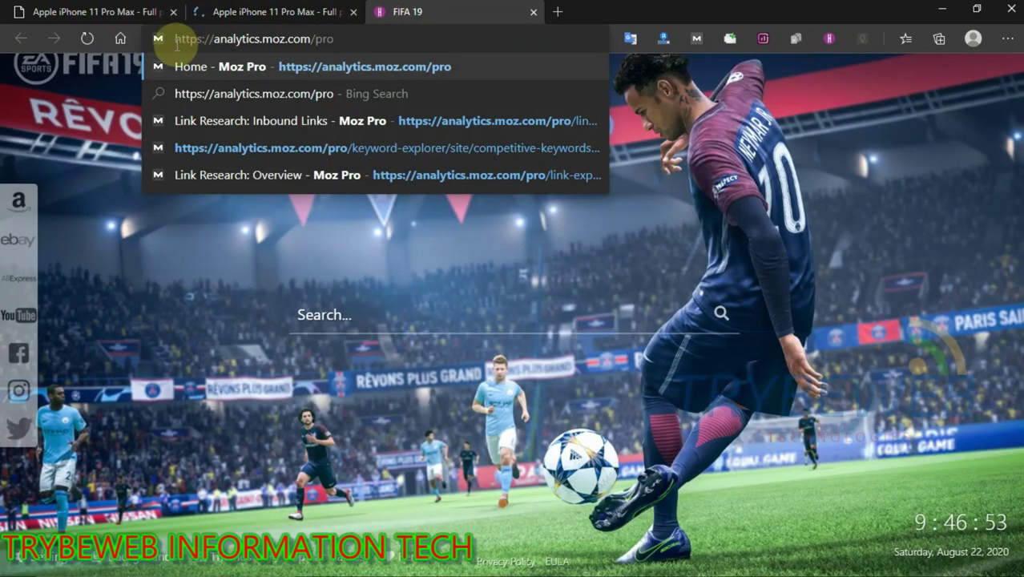
left_click_drag(176, 45, 326, 37)
left_click(347, 42)
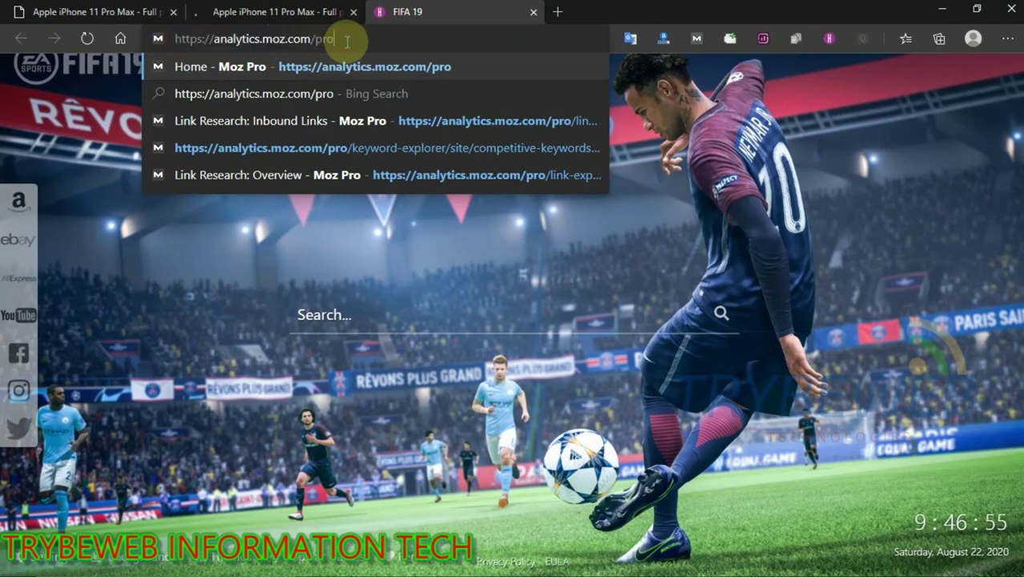
key("Return")
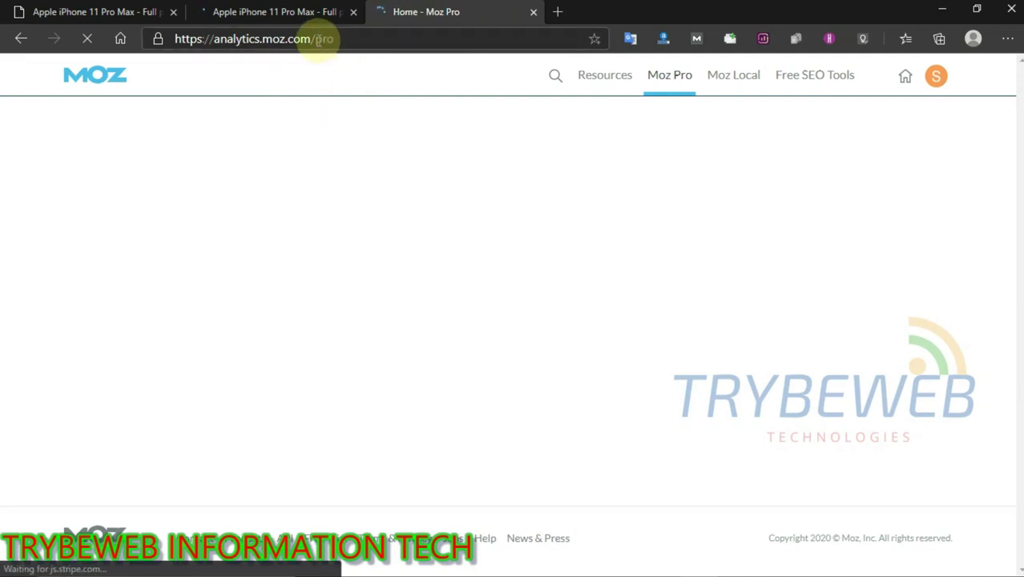
left_click(338, 39)
left_click(342, 40)
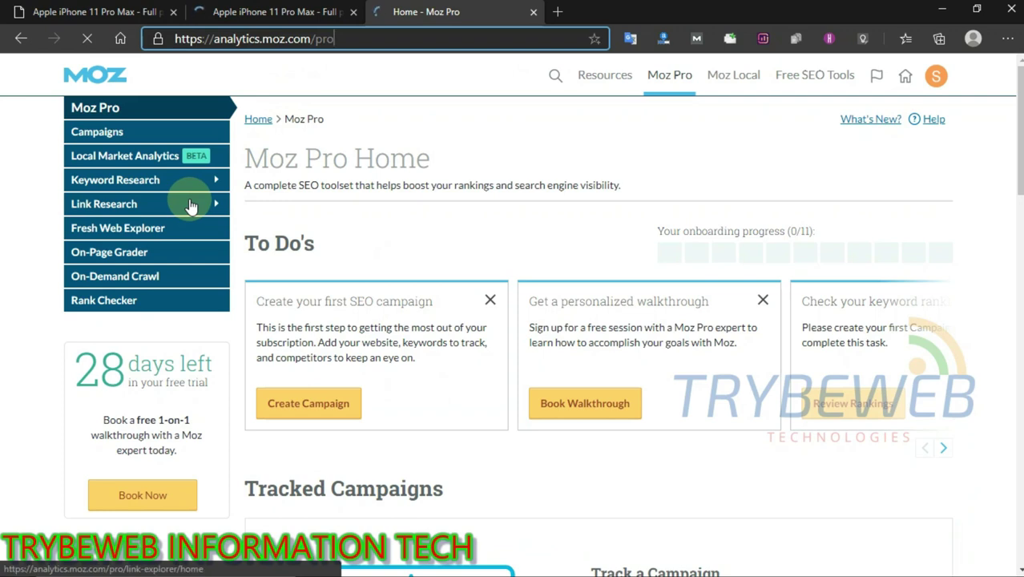
left_click(190, 207)
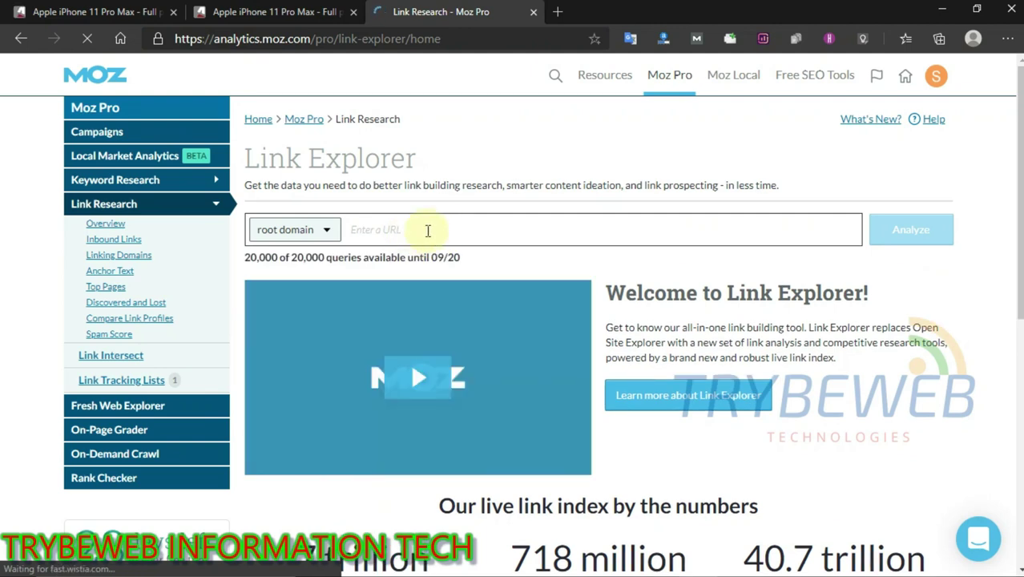
left_click(431, 227)
- Copy the full web address of the GSMArena iPhone 11 Pro Max page
left_click(282, 11)
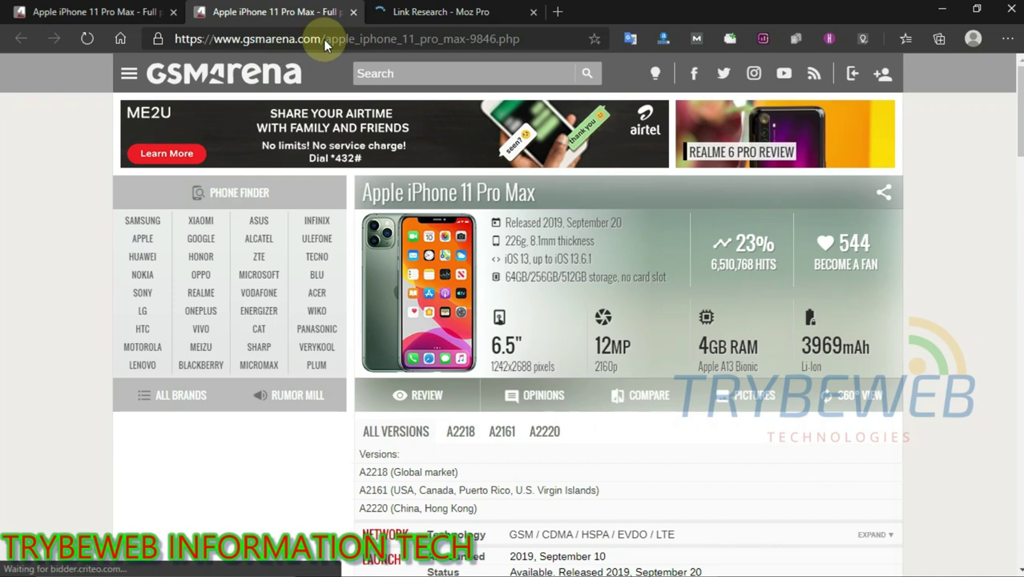
left_click(352, 40)
right_click(378, 40)
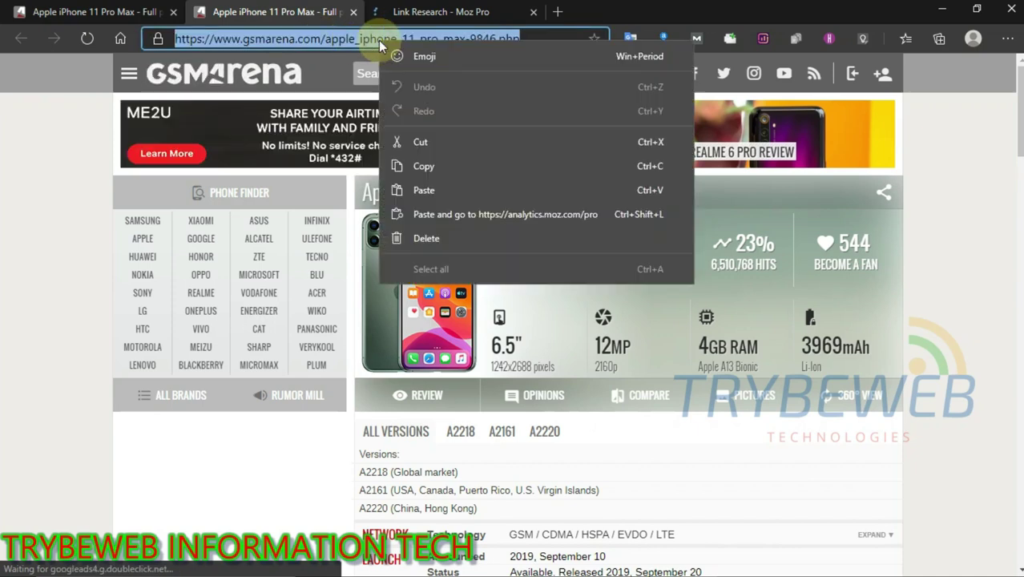
left_click(428, 167)
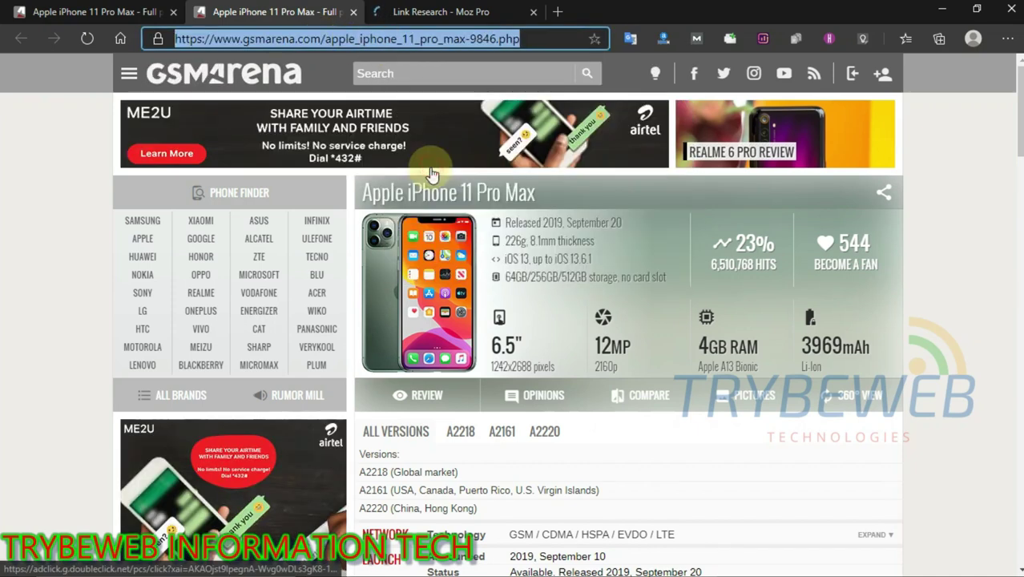
- Paste the copied GSMArena page address into Moz Link Explorer and analyze it as an exact page
left_click(432, 12)
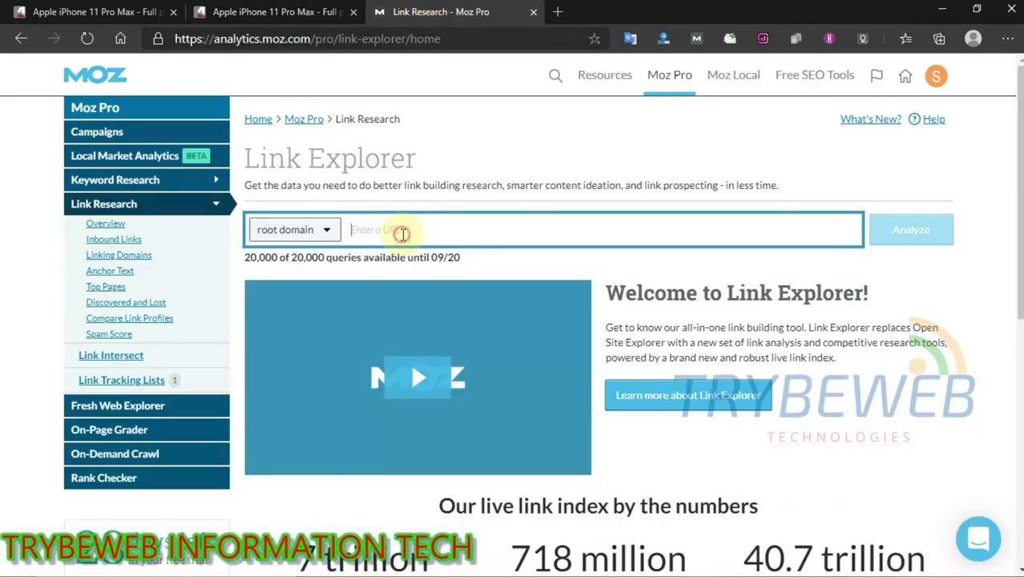
key("ctrl+v")
left_click(576, 224)
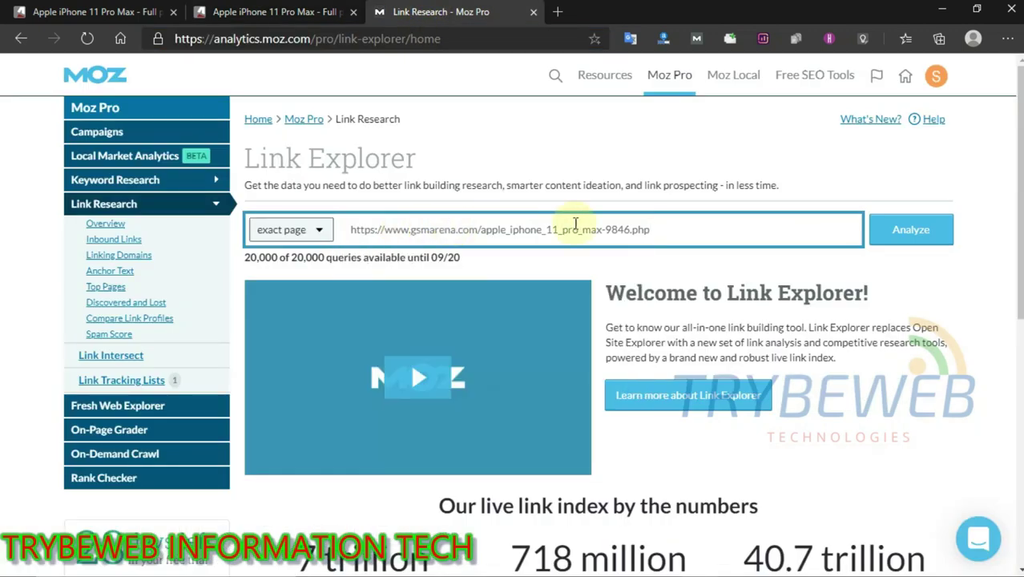
left_click(907, 230)
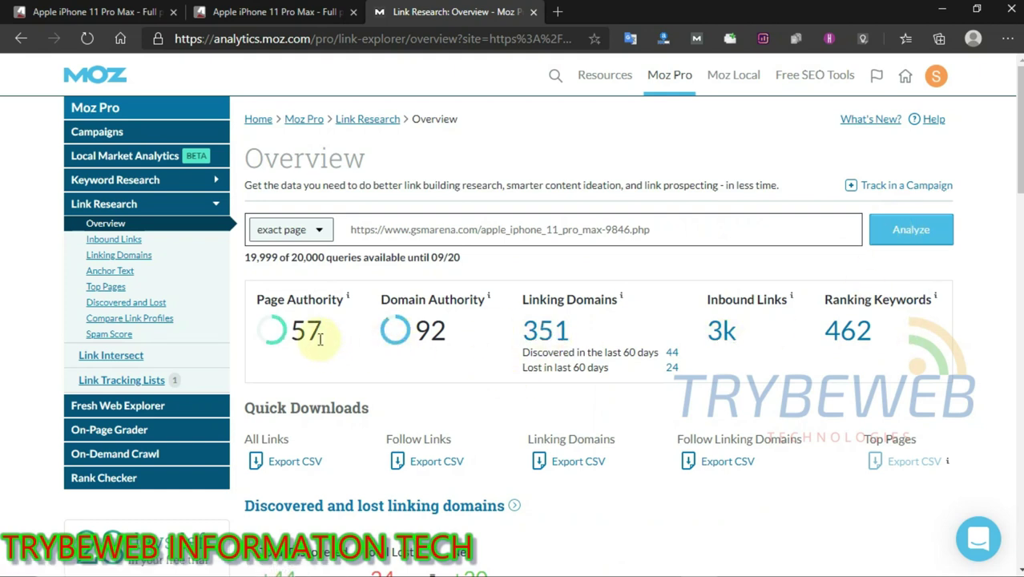
mouse_move(299, 301)
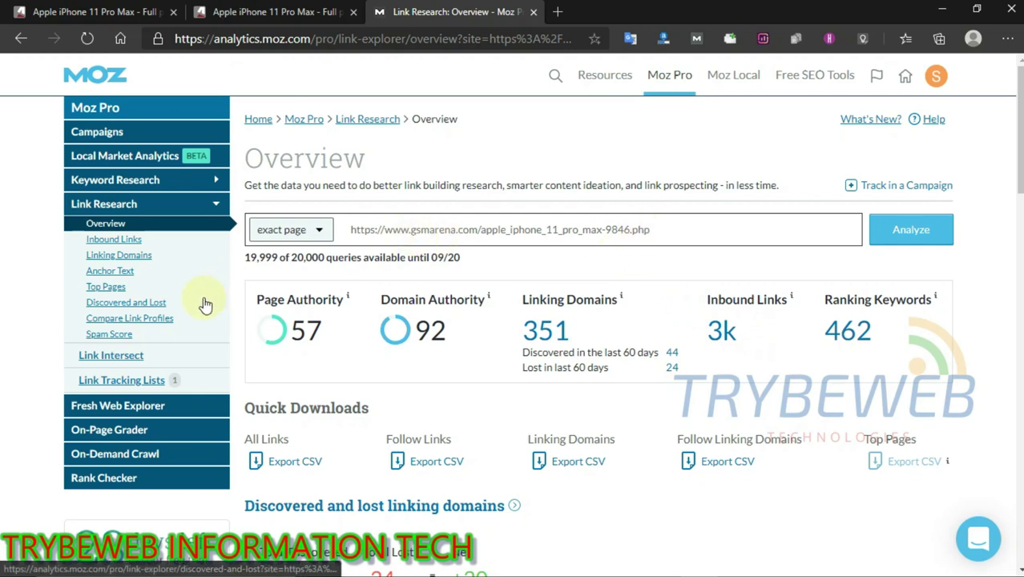
- Open the Inbound Links report for the GSMArena page and review the list of linking URLs
left_click(116, 241)
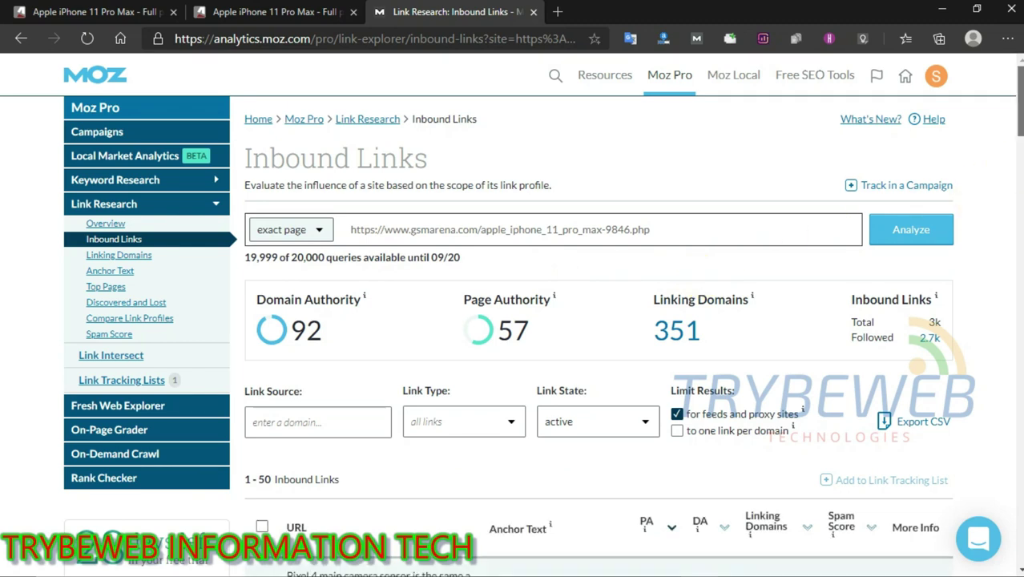
scroll(513, 320, "down", 4)
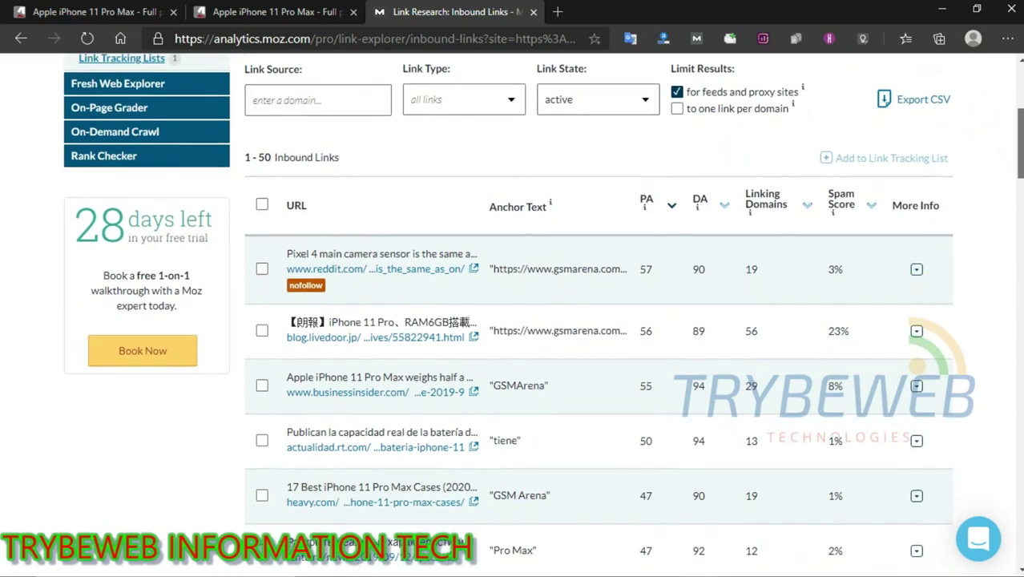
scroll(1019, 160, "down", 1)
scroll(1019, 160, "up", 3)
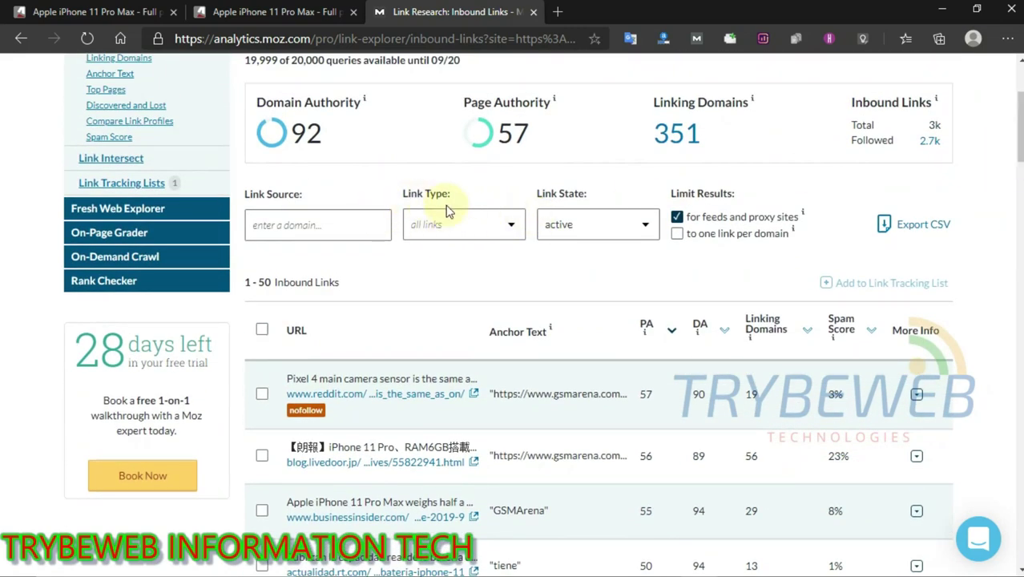
scroll(1019, 128, "up", 1)
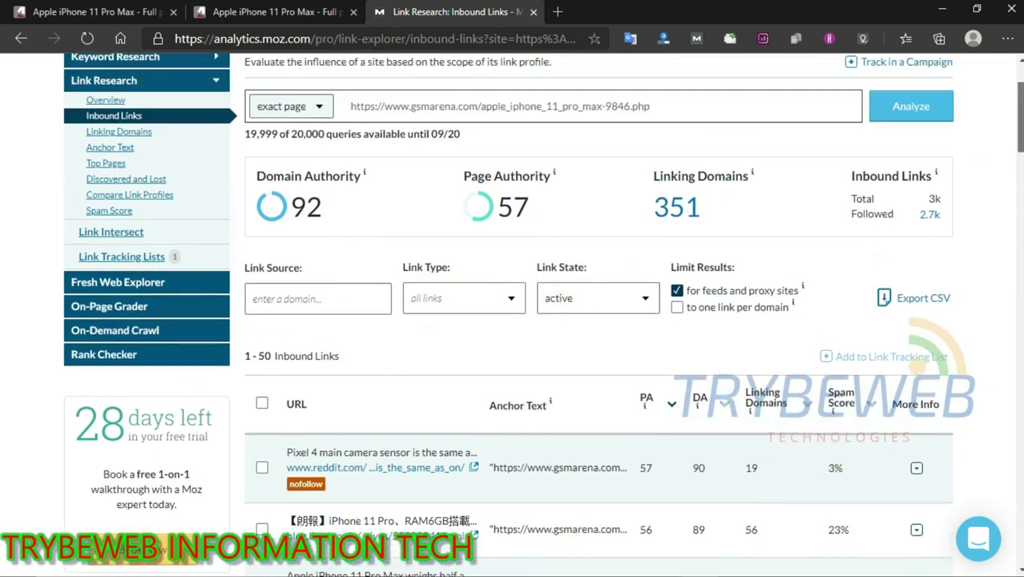
scroll(515, 346, "up", 1)
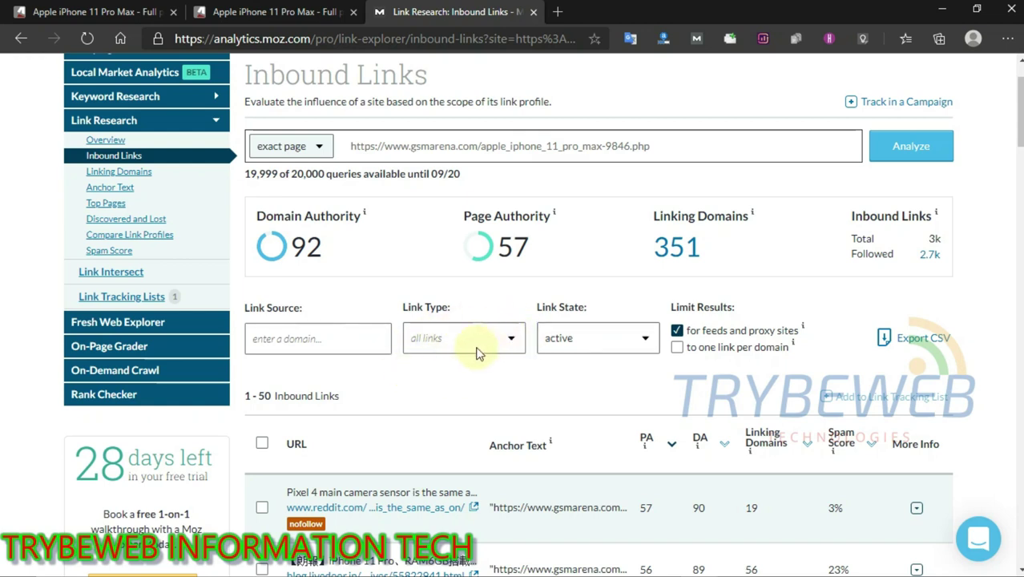
- Filter the inbound links to the follow link type and limit the results to one link per domain
left_click(510, 339)
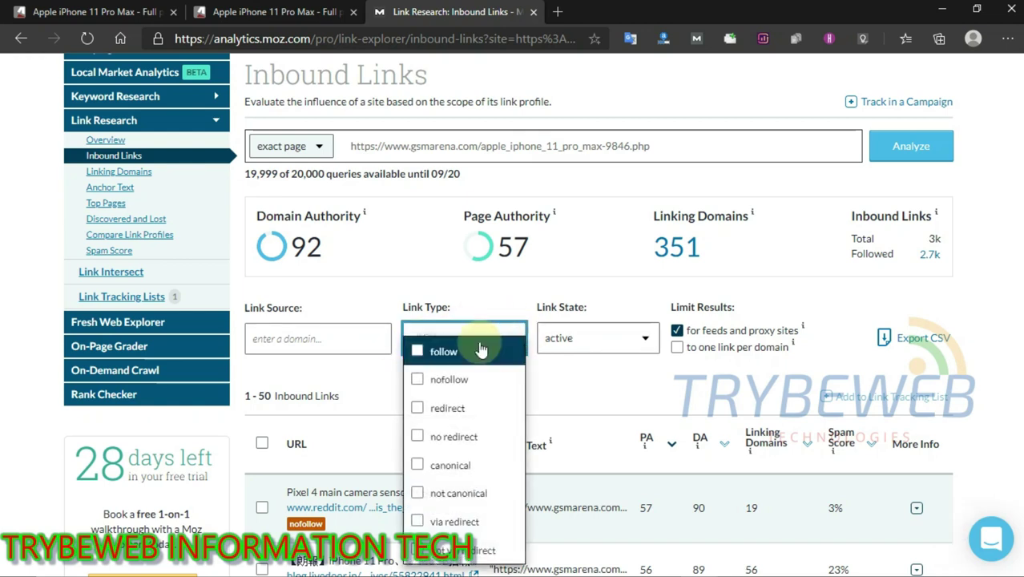
left_click(425, 353)
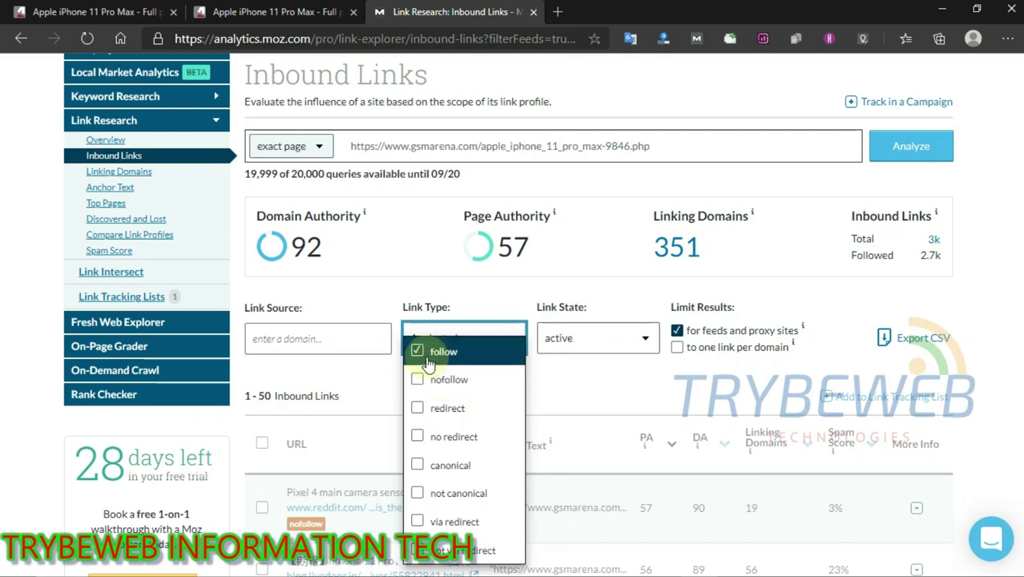
left_click(557, 290)
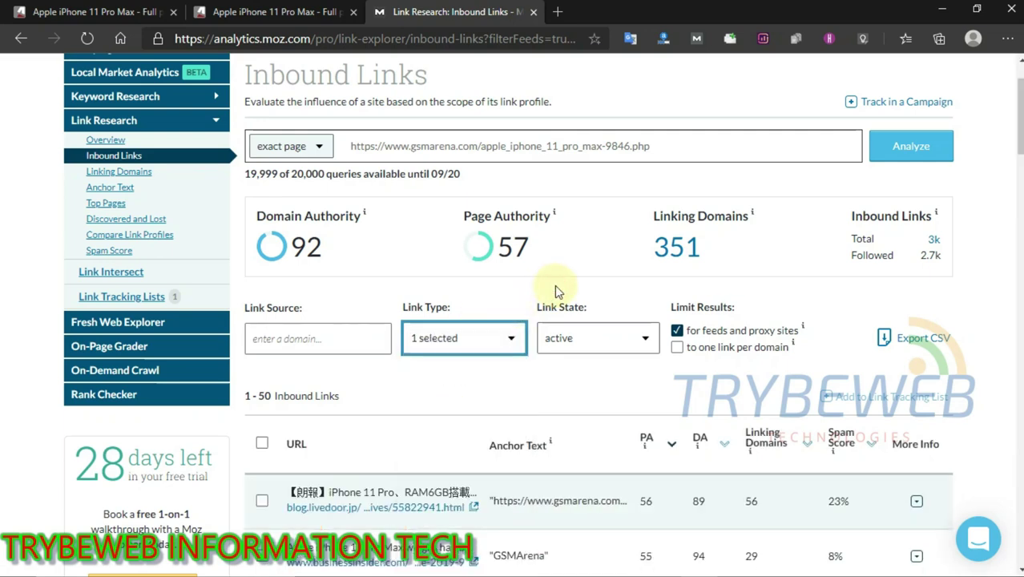
left_click(677, 349)
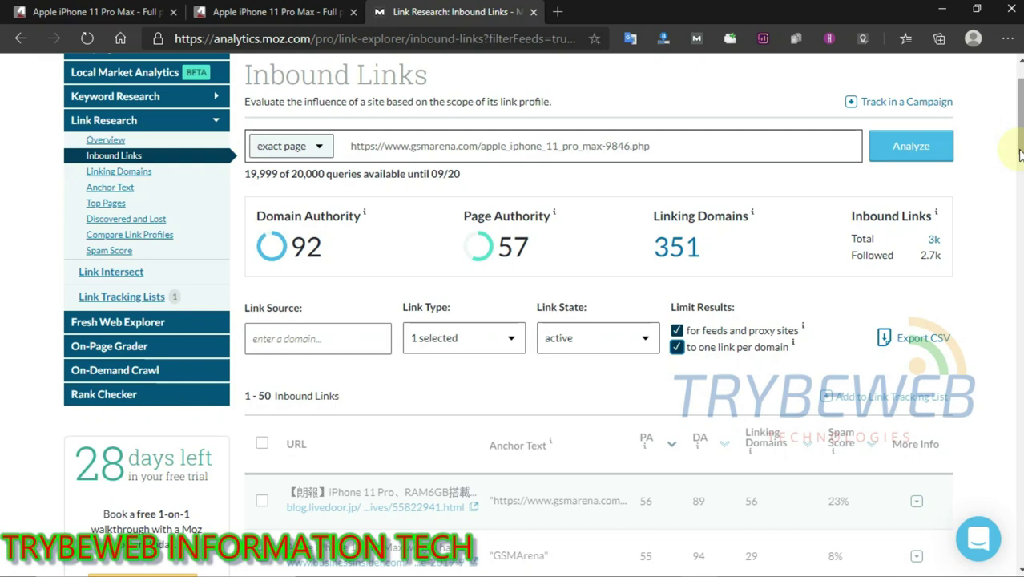
- Examine the filtered inbound links with their anchor text, page authority, domain authority, linking domains and spam scores
left_click_drag(1021, 149, 1021, 177)
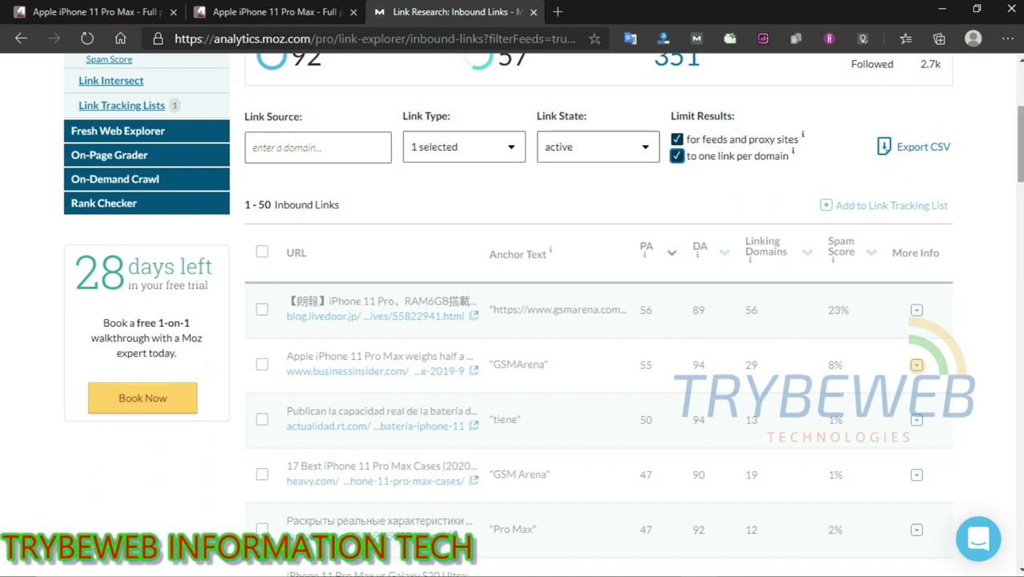
scroll(542, 315, "up", 4)
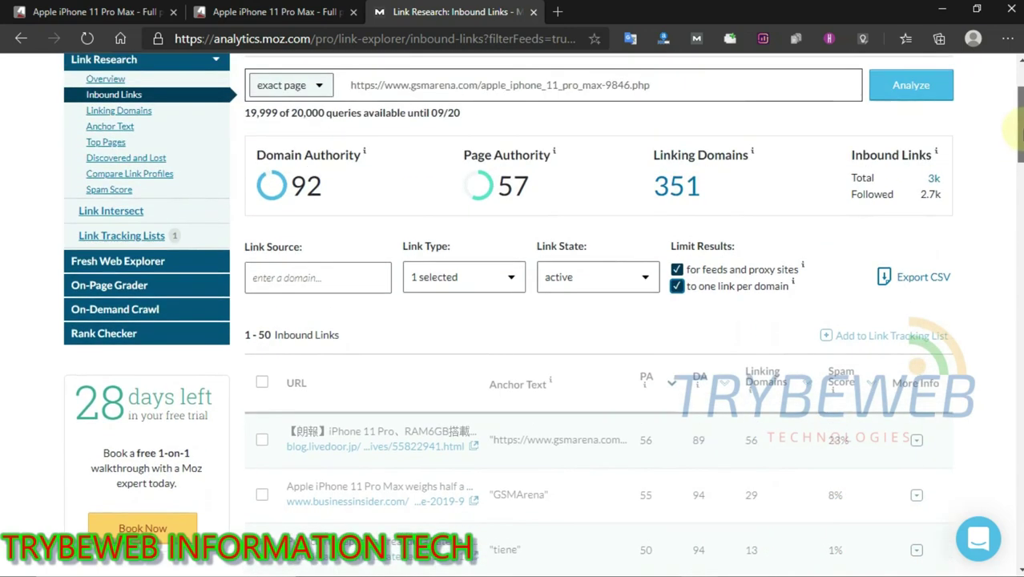
scroll(542, 315, "down", 5)
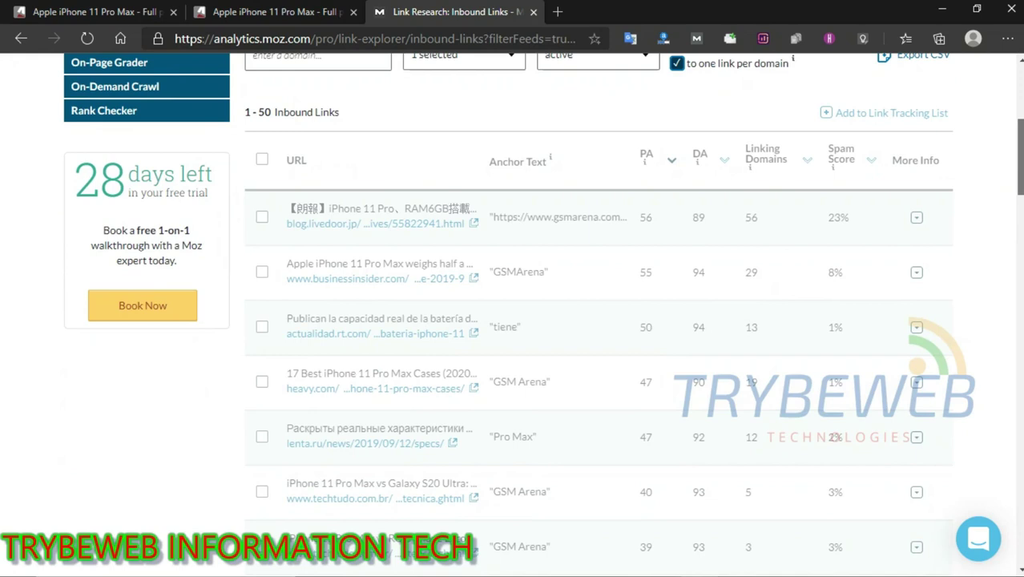
scroll(543, 315, "down", 1)
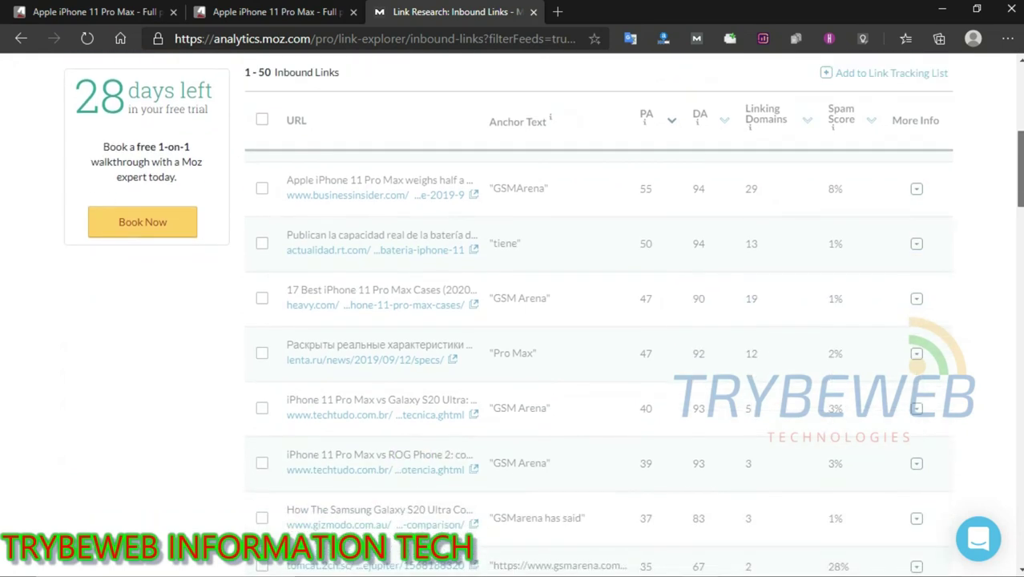
mouse_move(1019, 149)
left_mouse_down()
mouse_move(1019, 104)
mouse_move(1019, 130)
left_mouse_up()
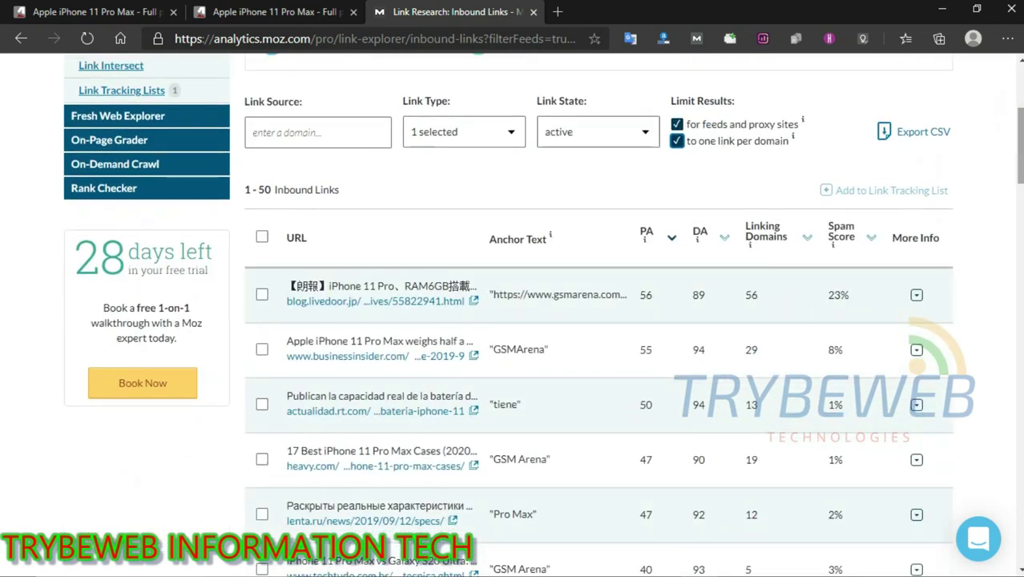
scroll(542, 315, "down", 1)
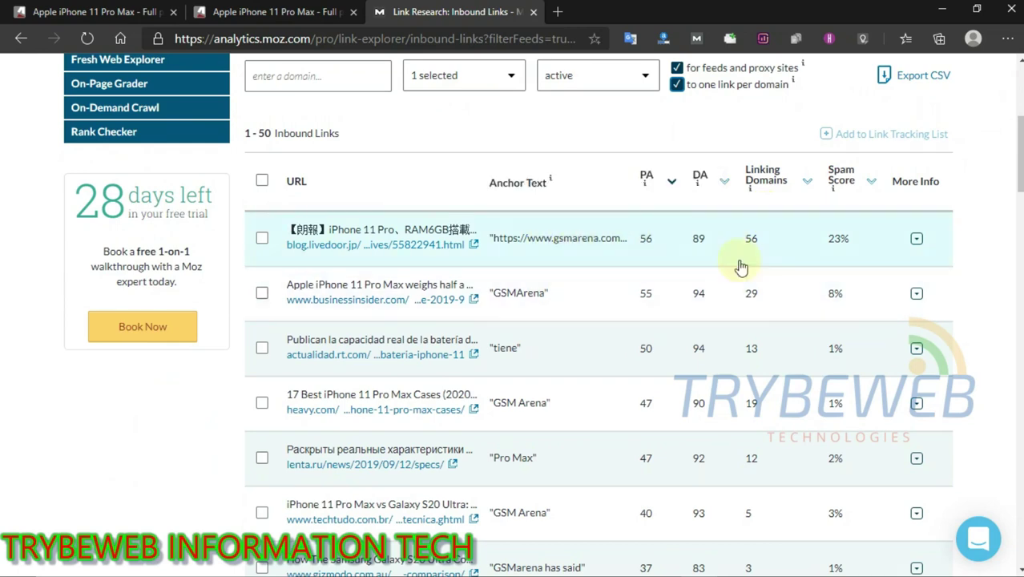
scroll(1011, 152, "up", 1)
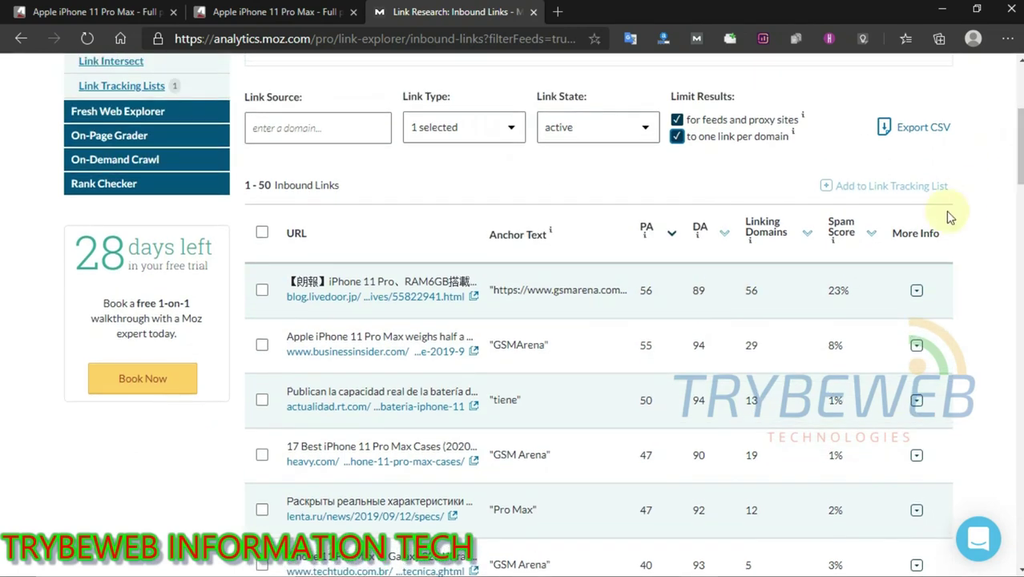
- Sort the inbound links by spam score with the highest first and review the sorted list
left_click(871, 235)
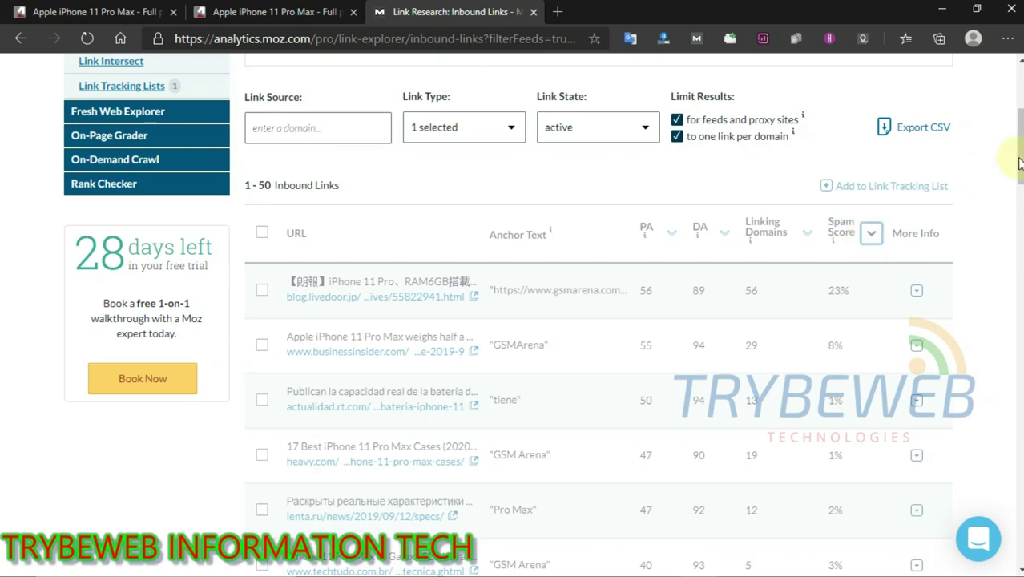
scroll(877, 189, "down", 3)
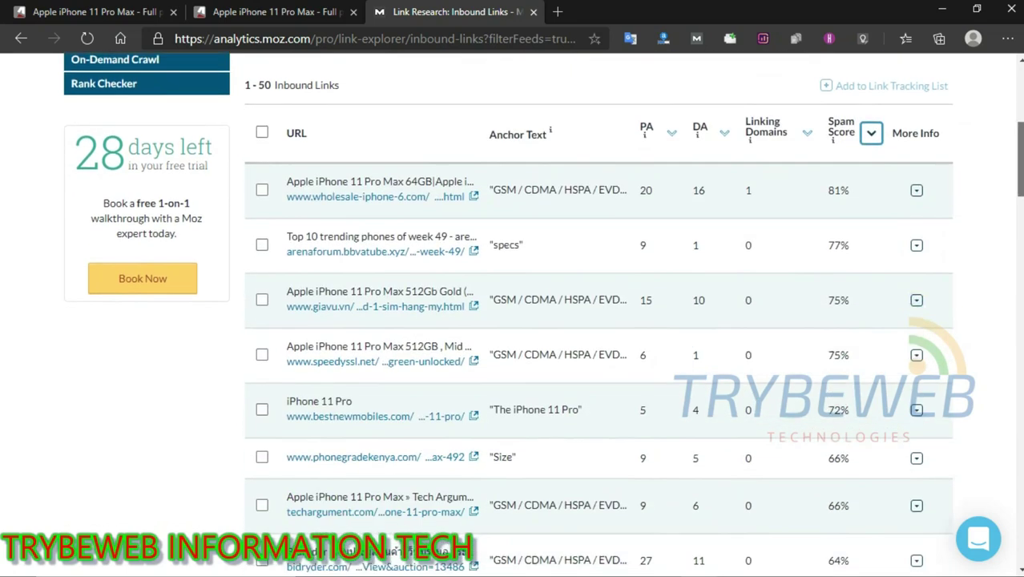
left_click_drag(1019, 176, 946, 146)
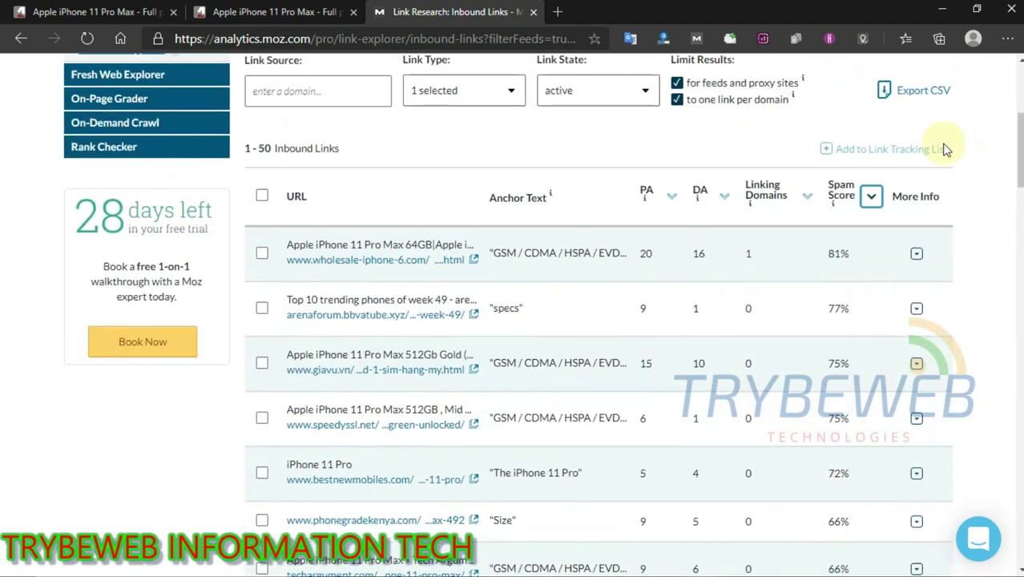
left_click(877, 200)
mouse_move(1017, 129)
left_mouse_down()
mouse_move(1019, 202)
mouse_move(1021, 145)
left_mouse_up()
left_click(869, 130)
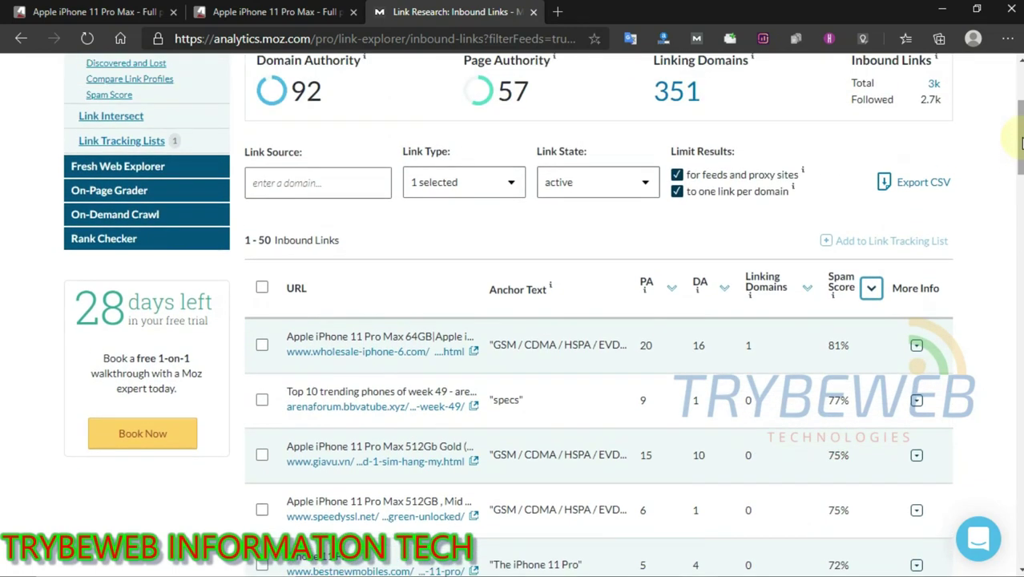
- Export up to 5,000 rows of inbound links to CSV and view the downloaded file in its folder
left_click(914, 186)
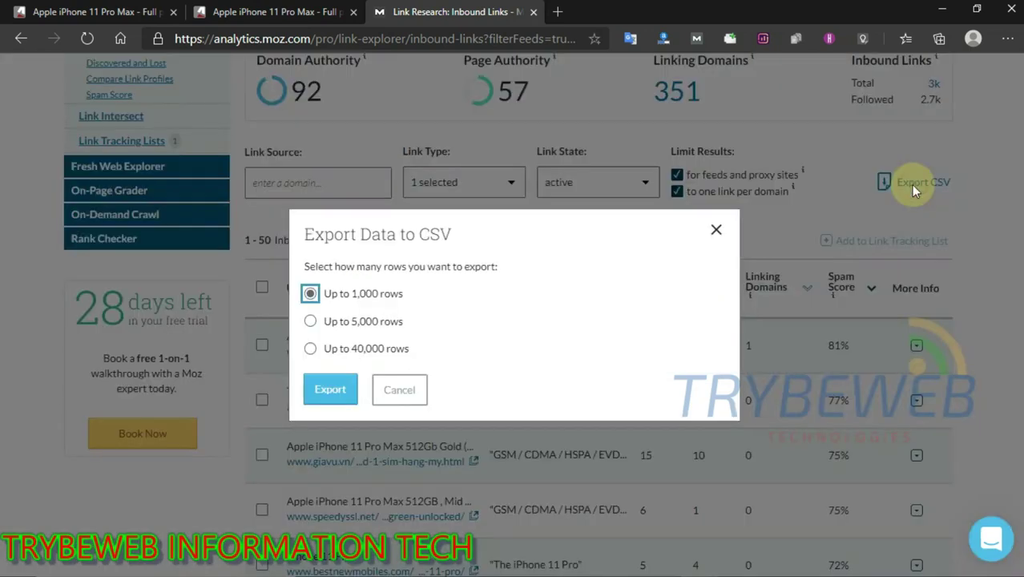
left_click(311, 322)
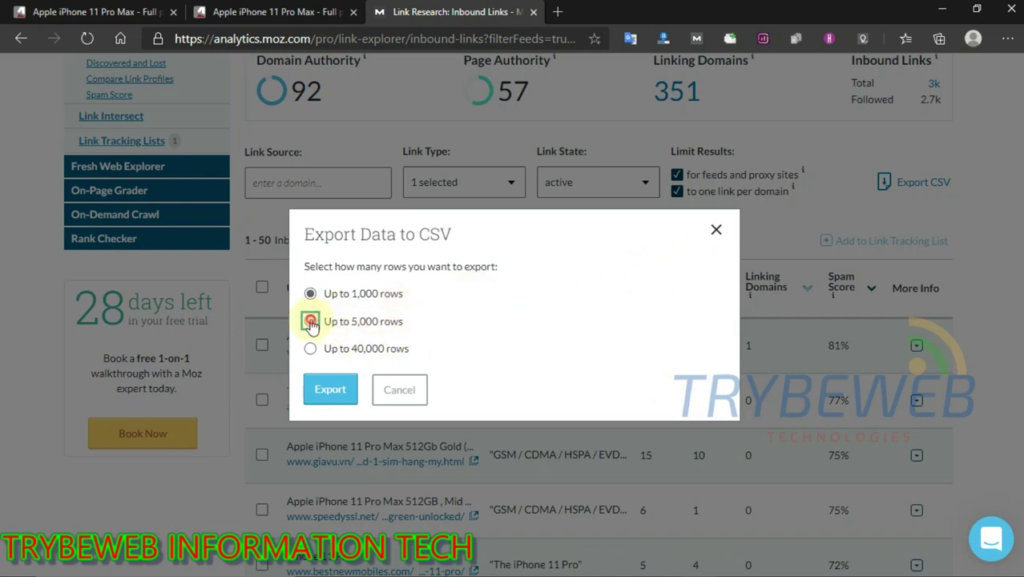
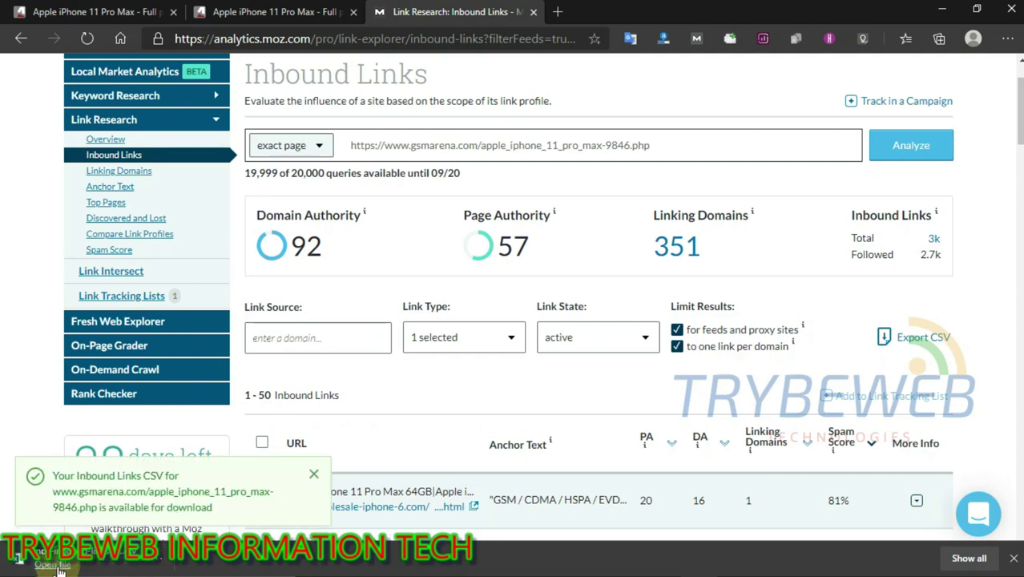
left_click(158, 566)
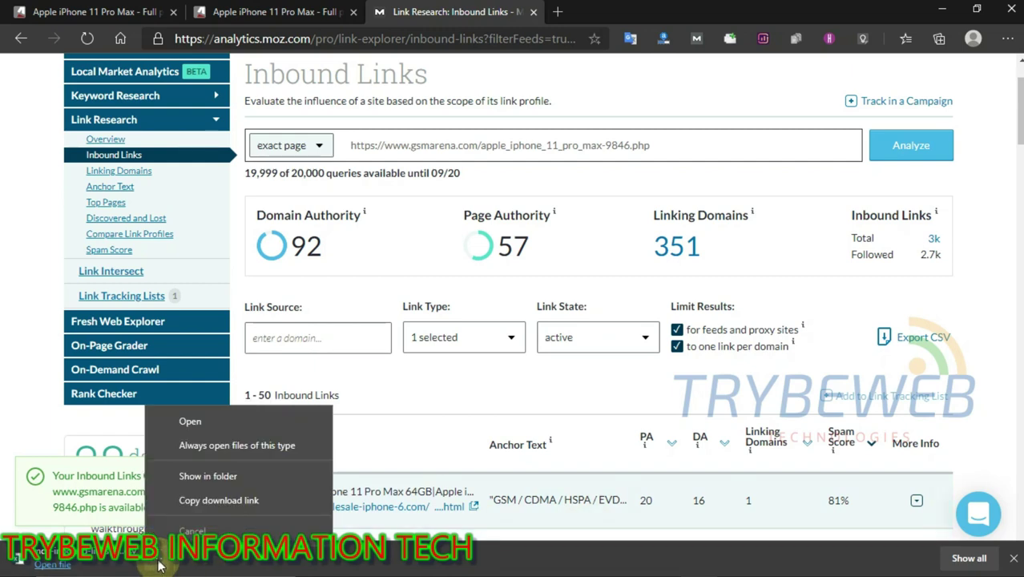
left_click(231, 476)
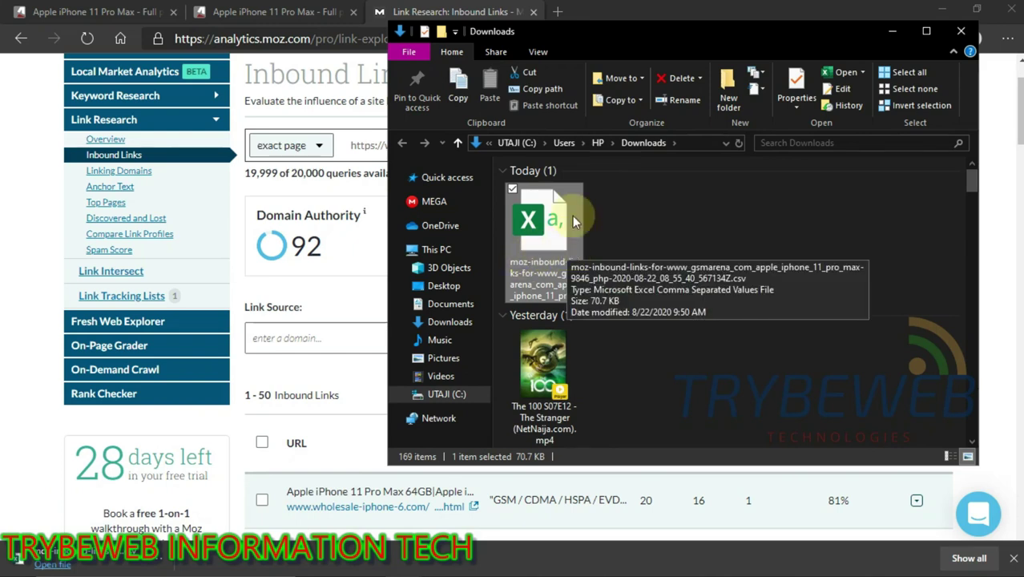
left_click(891, 30)
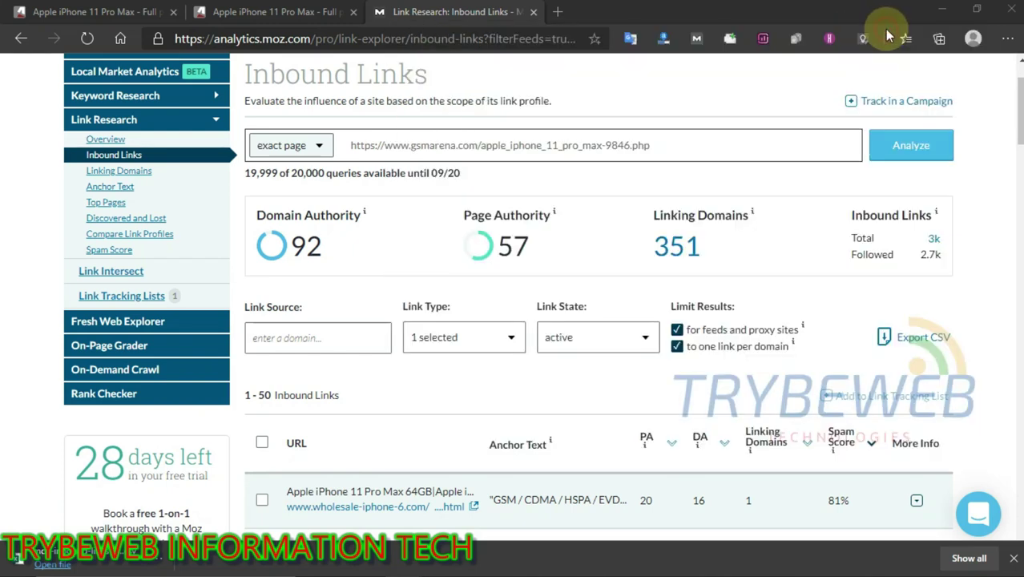
- Open docs.google.com in a new browser tab
left_click(560, 15)
type("do")
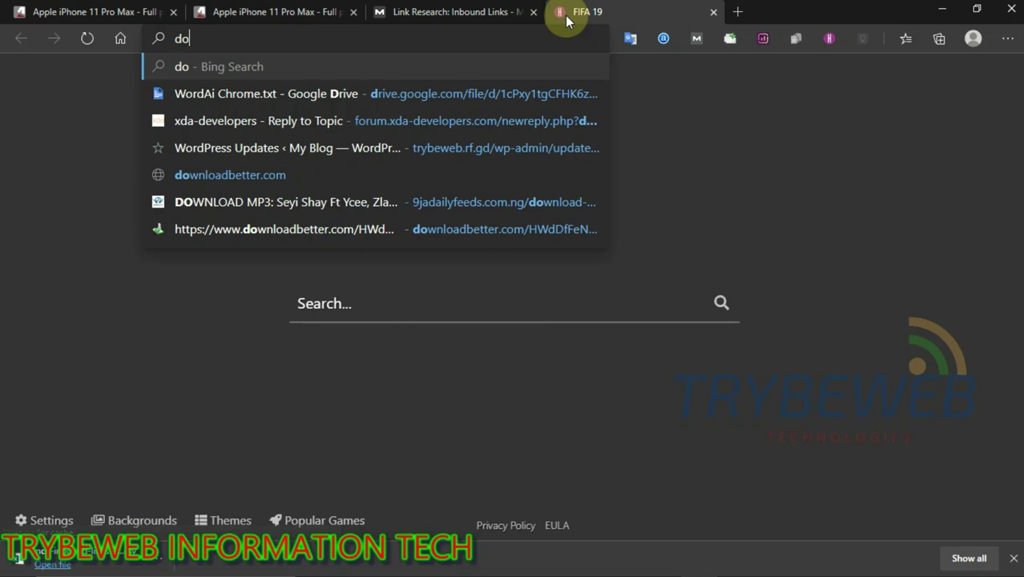
type("cs.goo")
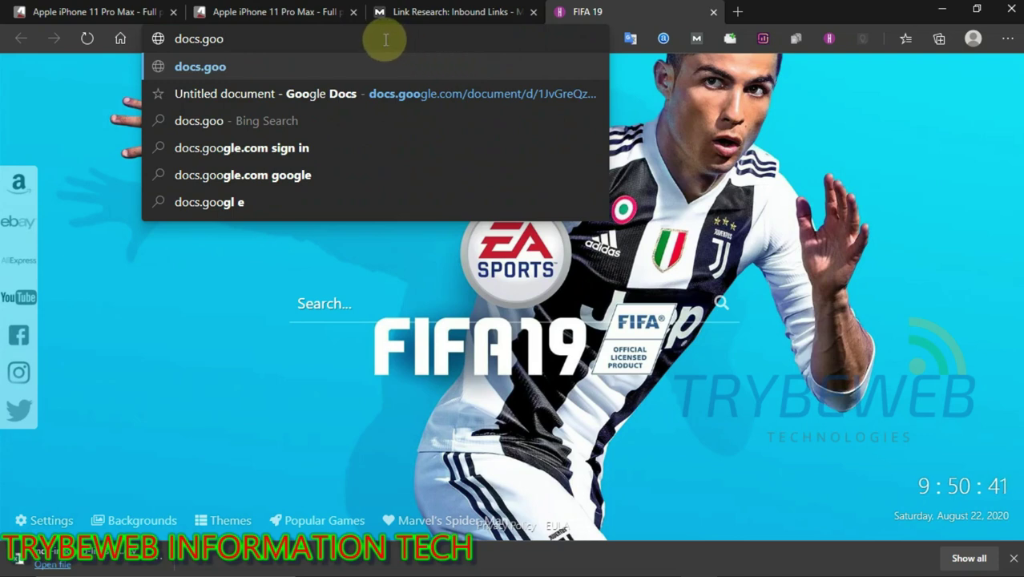
type("gle.com")
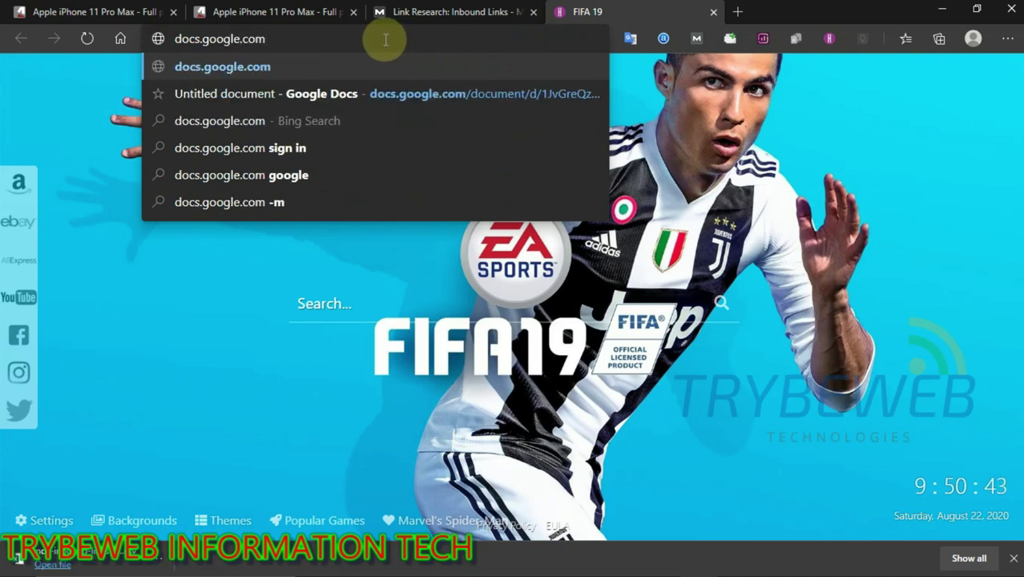
key("Return")
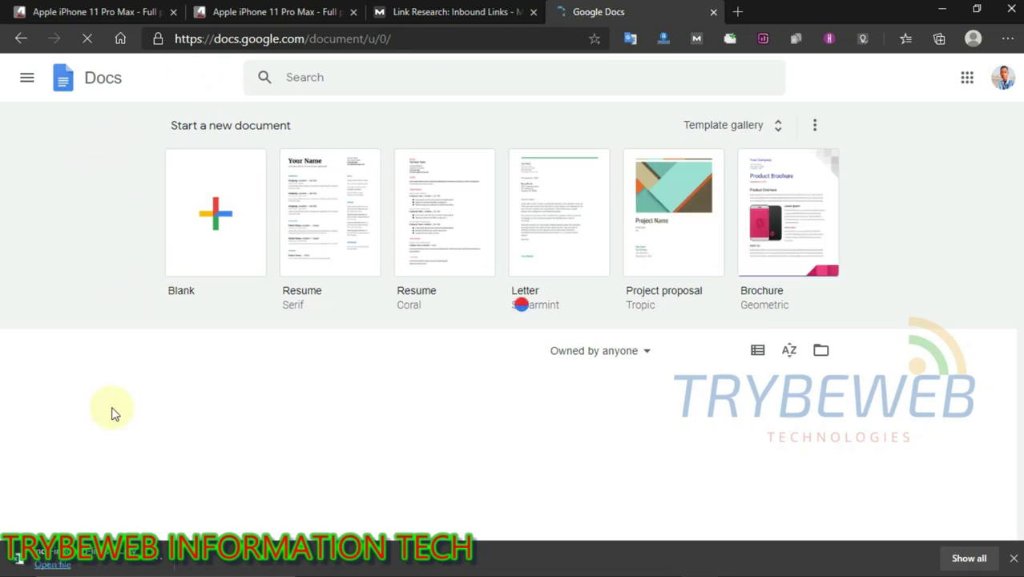
- Switch from Google Docs to Google Sheets and create a blank spreadsheet
left_click(28, 80)
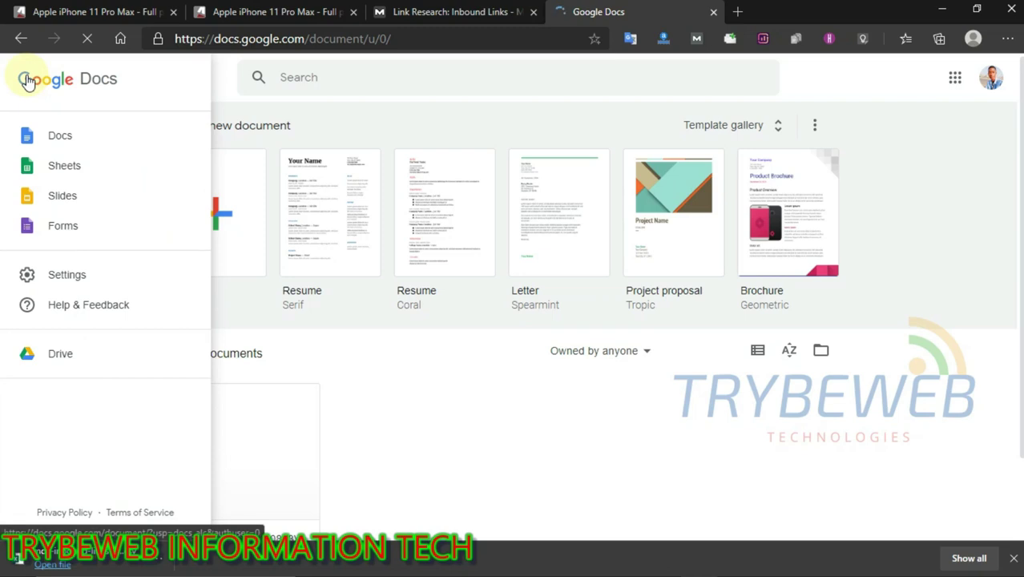
left_click(64, 169)
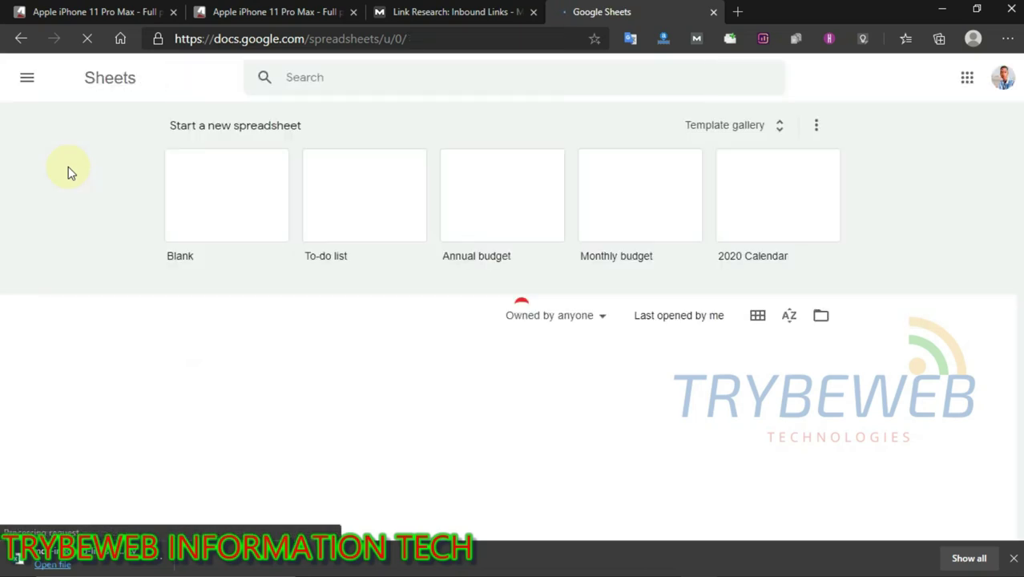
left_click(230, 200)
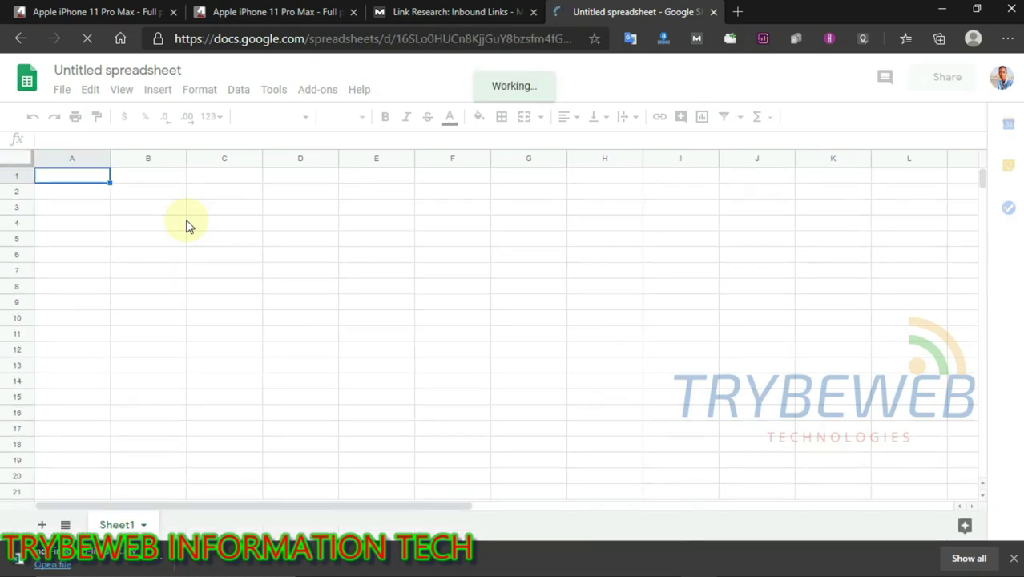
- Open the file import dialog for the blank spreadsheet
left_click(63, 93)
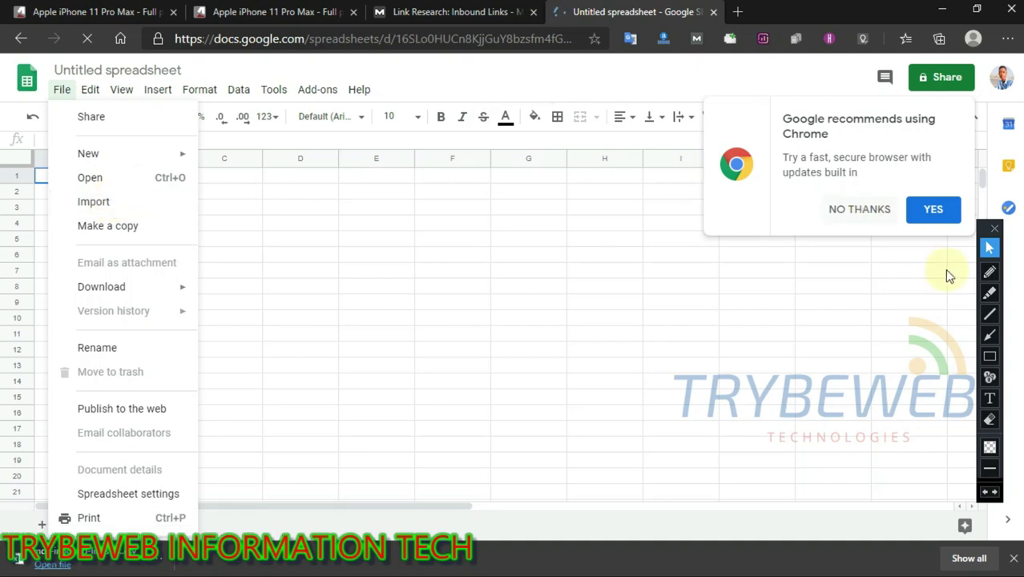
left_click(989, 356)
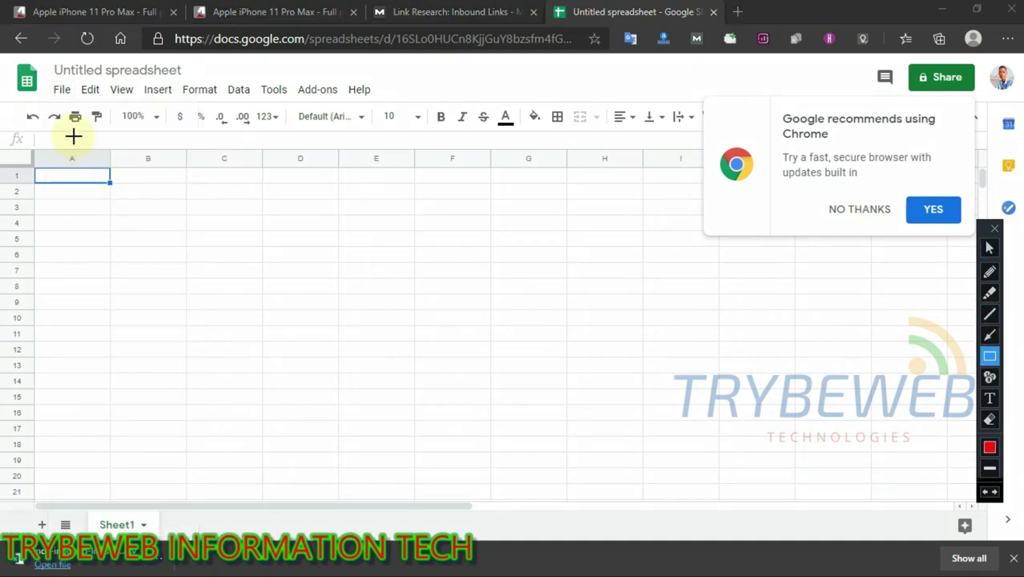
left_click(989, 248)
left_click(63, 90)
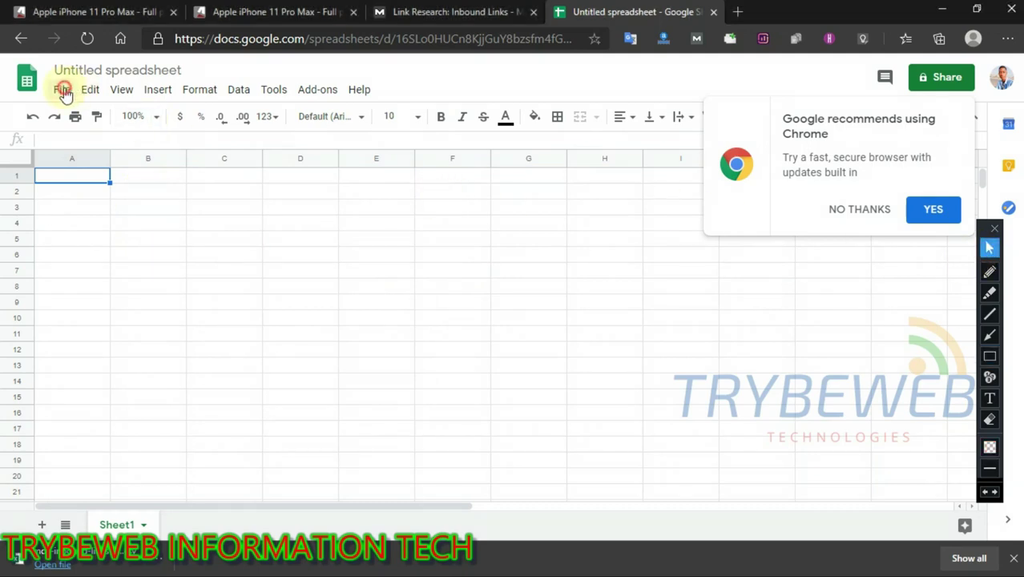
left_click(63, 90)
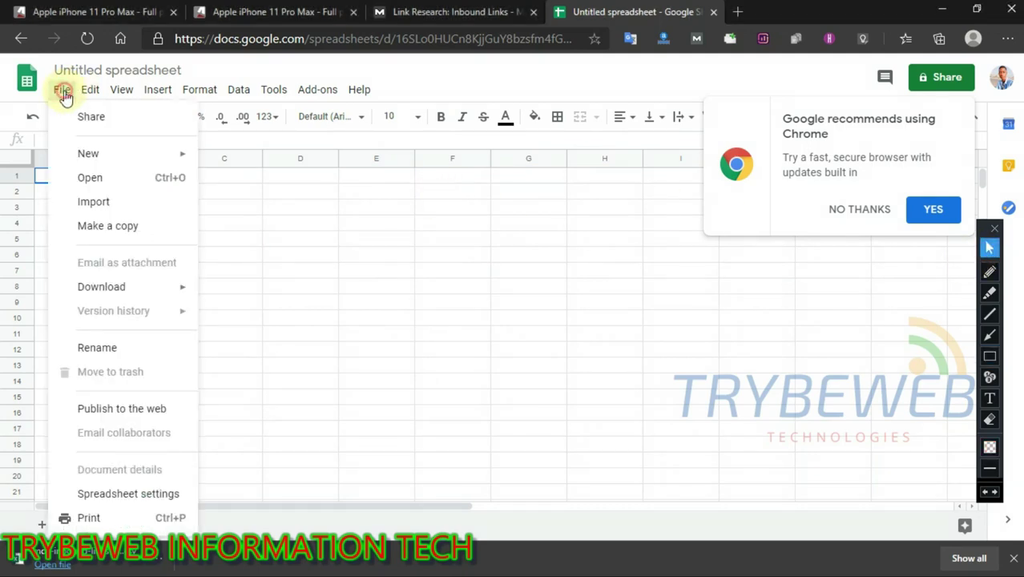
left_click(94, 205)
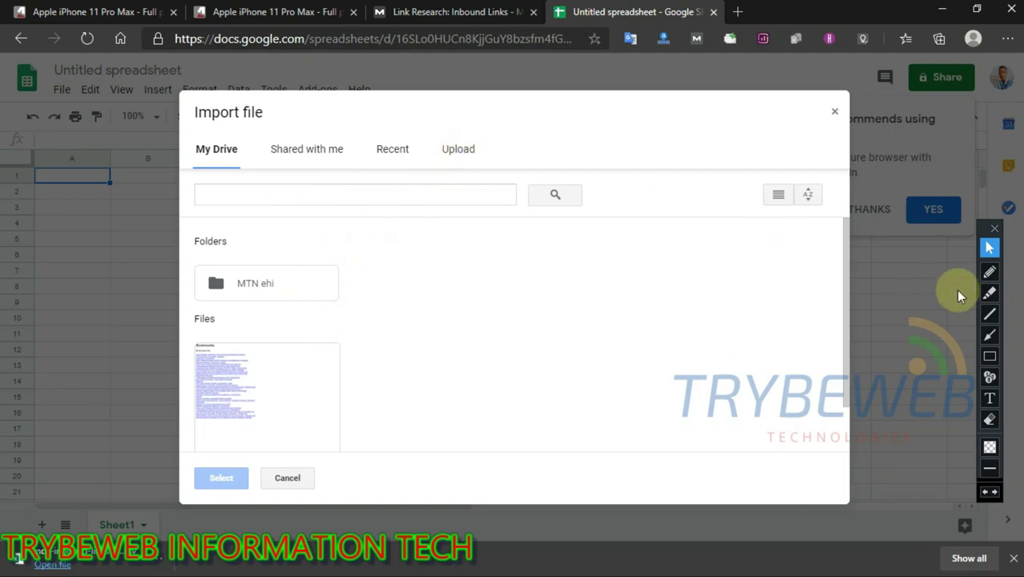
left_click(988, 358)
left_click_drag(450, 142, 492, 162)
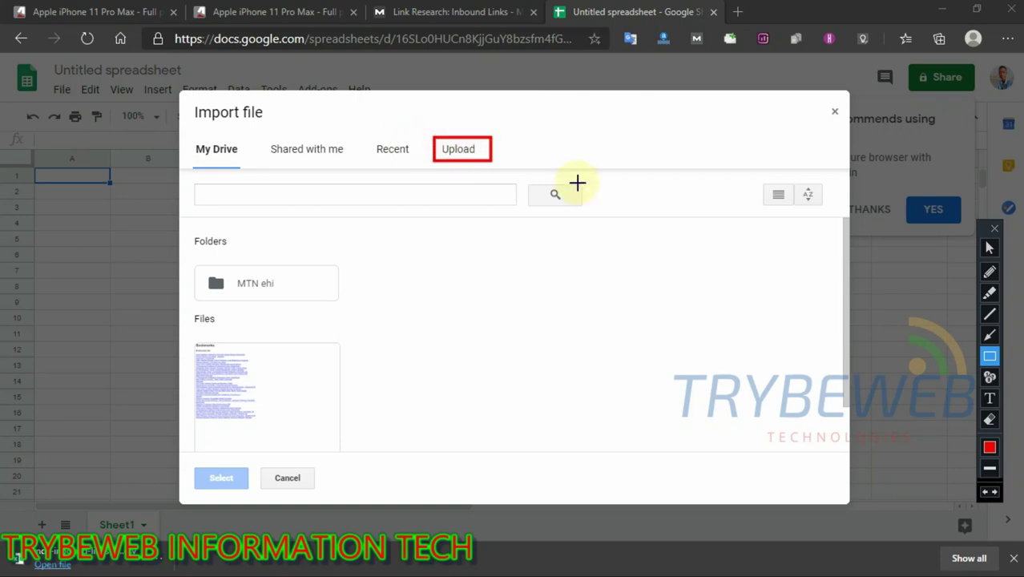
left_click(988, 248)
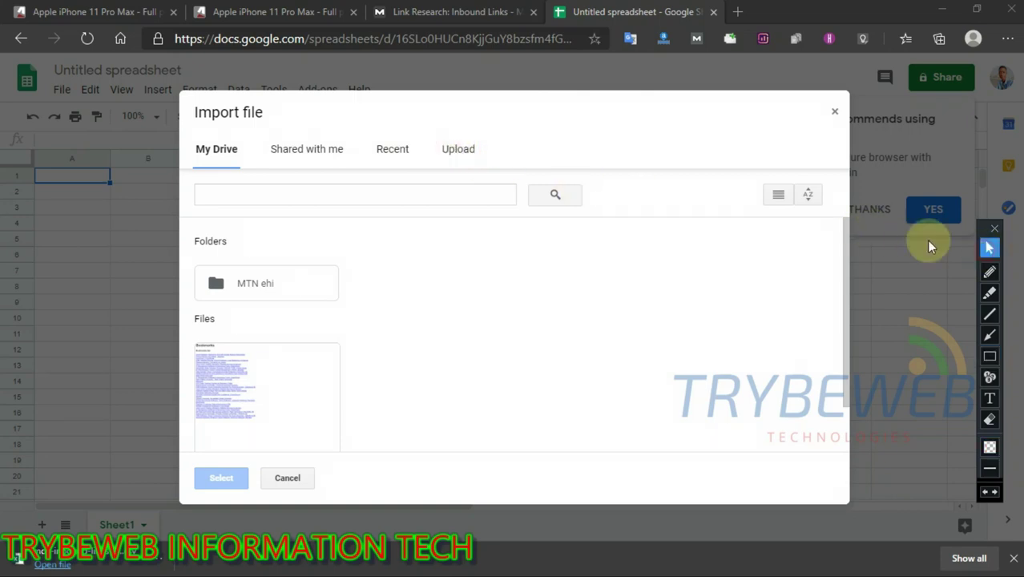
- Choose to upload the import file from the device and browse to the Downloads folder
left_click(458, 157)
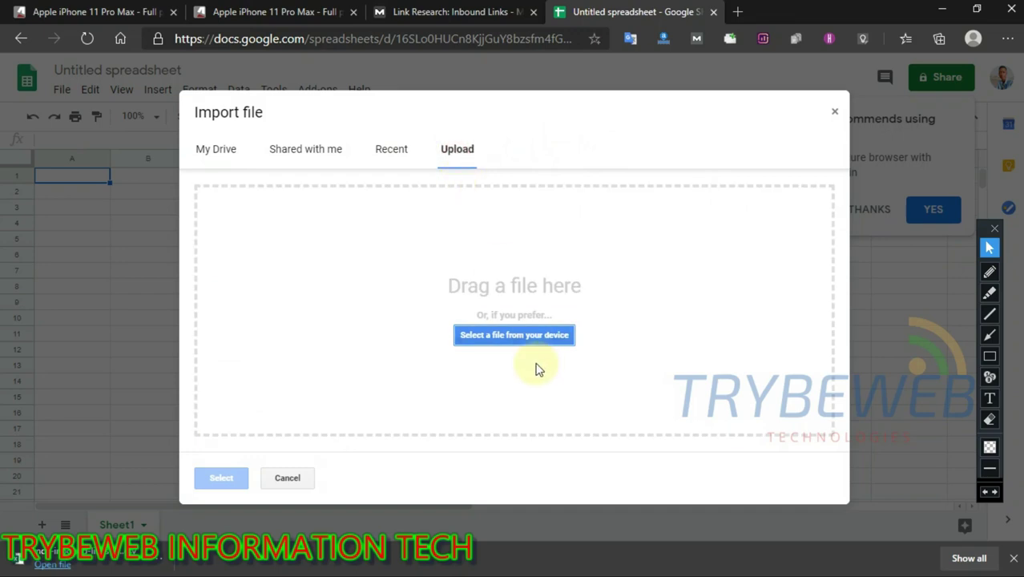
left_click(519, 335)
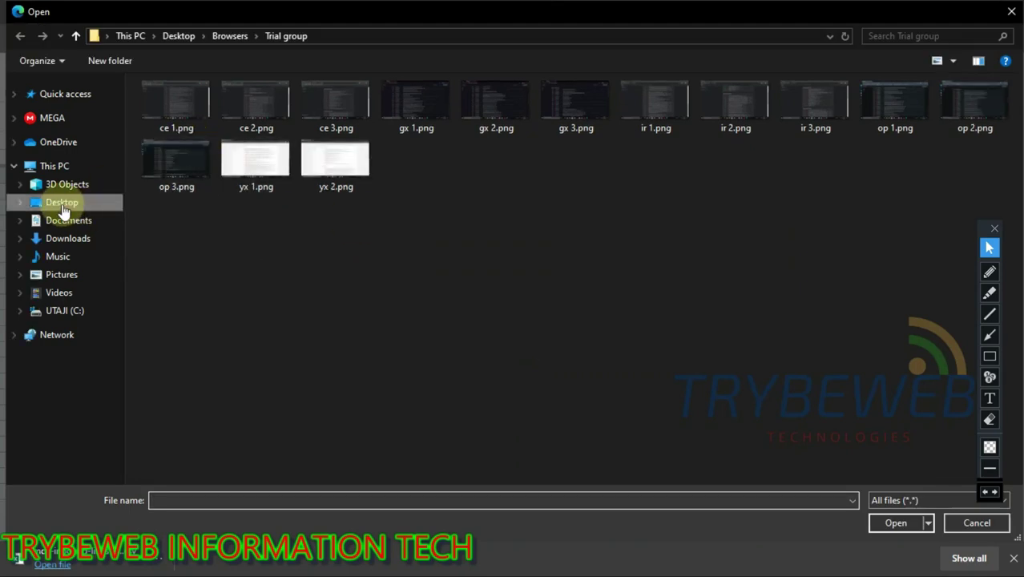
left_click(61, 205)
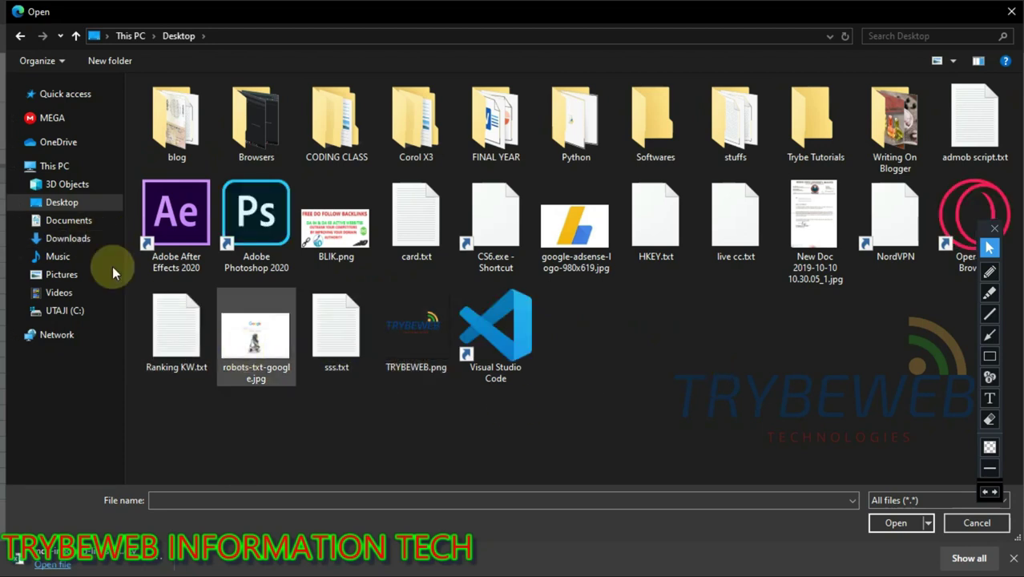
left_click(79, 242)
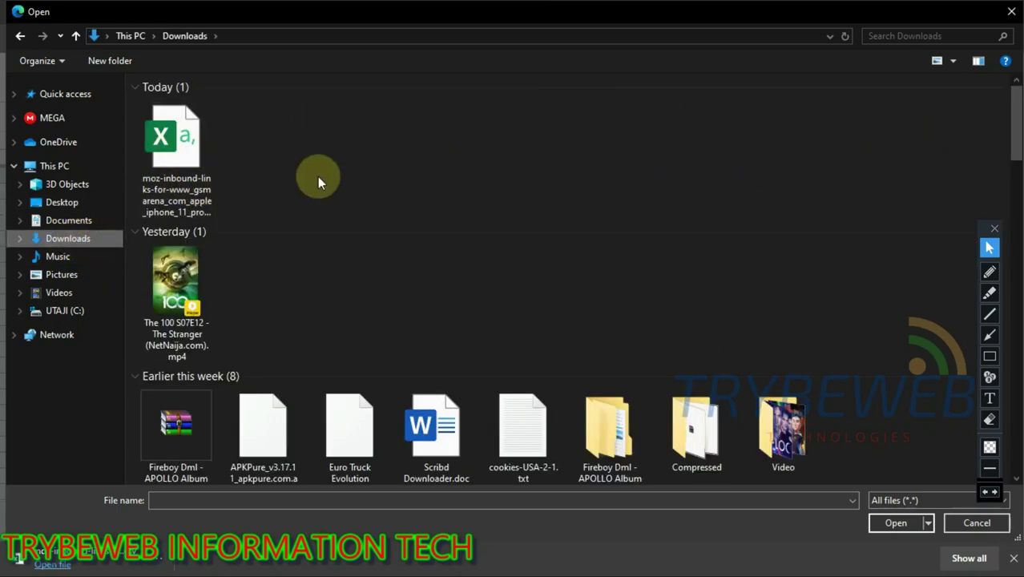
left_click(989, 337)
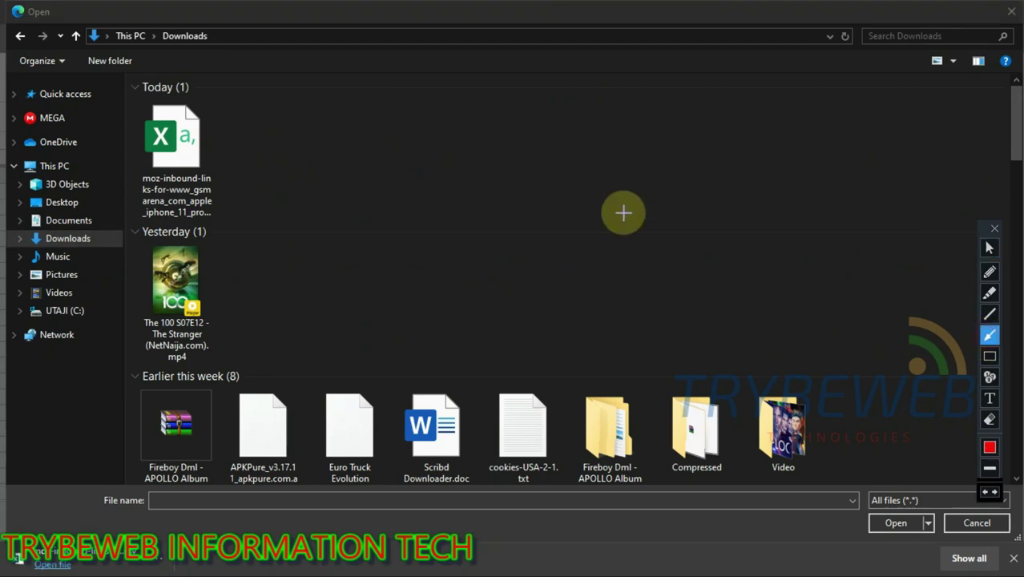
left_click_drag(410, 171, 216, 152)
left_click_drag(137, 175, 222, 212)
key("ctrl+z")
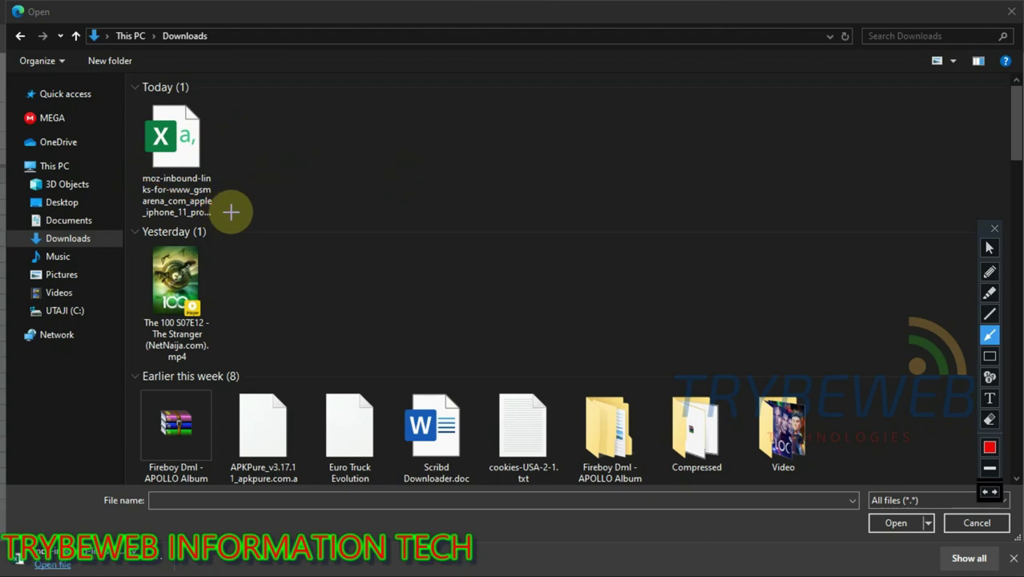
left_click(990, 248)
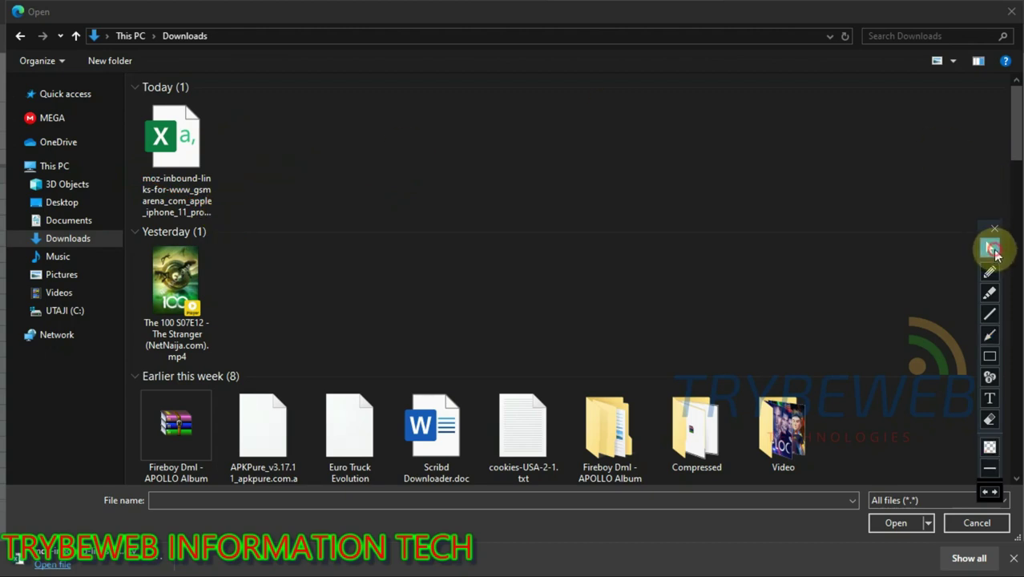
- Upload the moz-inbound-links CSV file for GSMArena's iPhone 11 Pro Max page
left_click(207, 164)
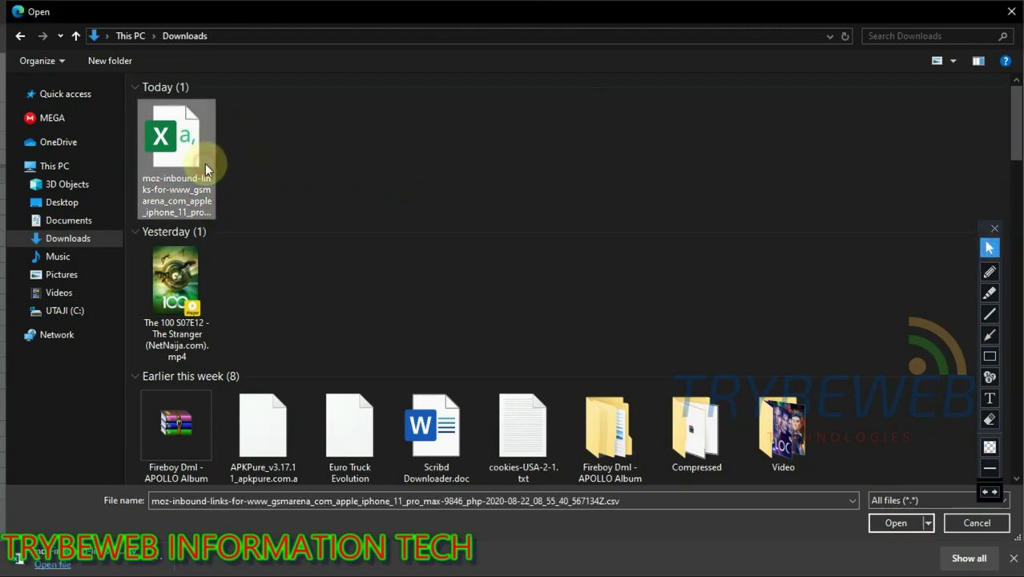
left_click(895, 523)
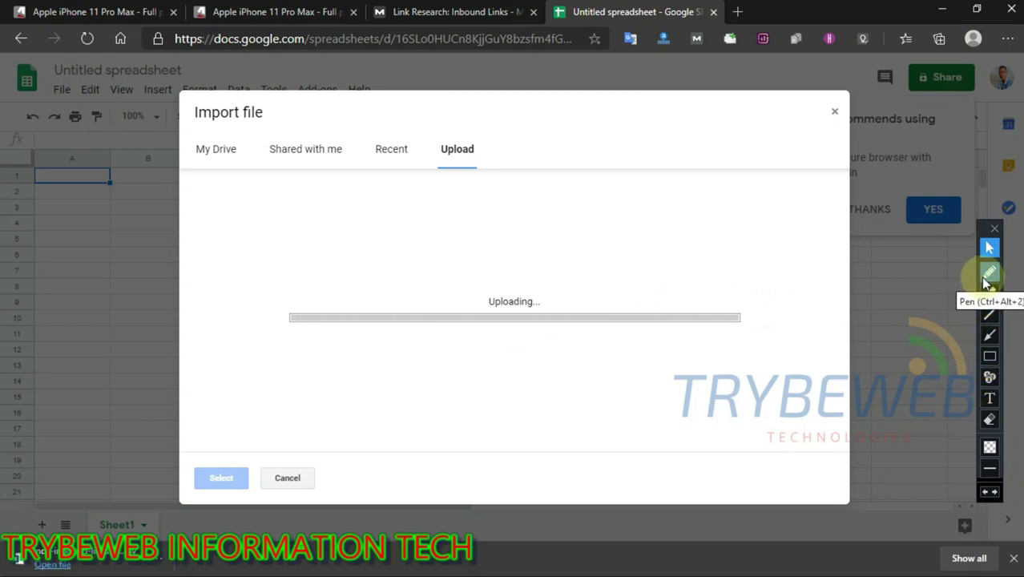
left_click(989, 357)
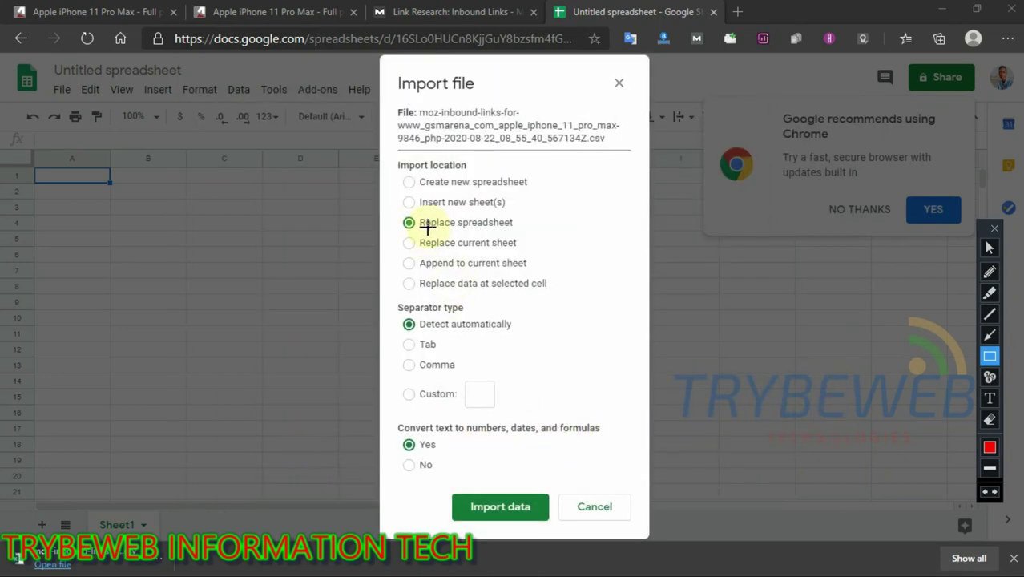
left_click_drag(392, 216, 538, 233)
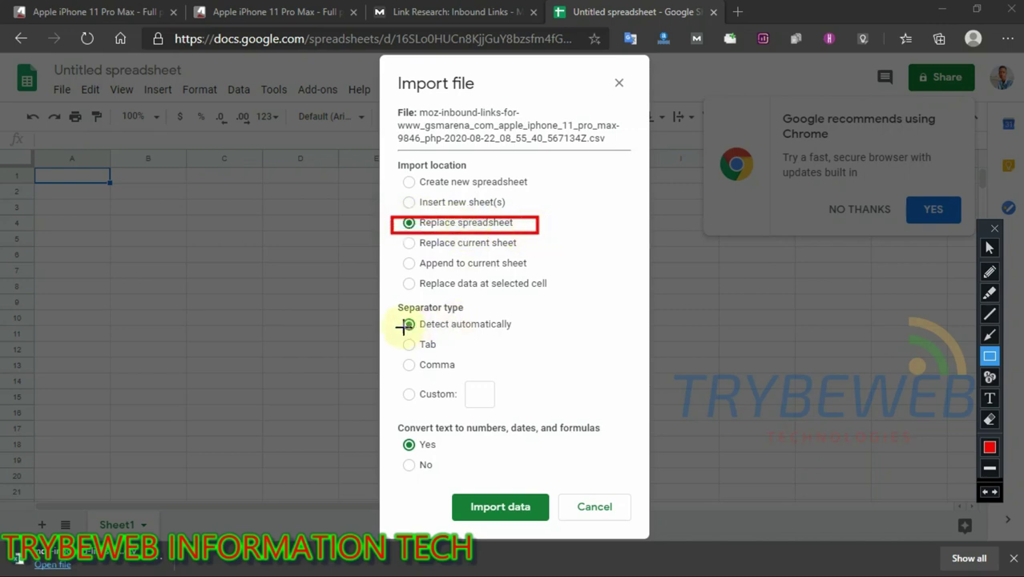
mouse_move(390, 317)
left_mouse_down()
mouse_move(472, 341)
mouse_move(527, 333)
left_mouse_up()
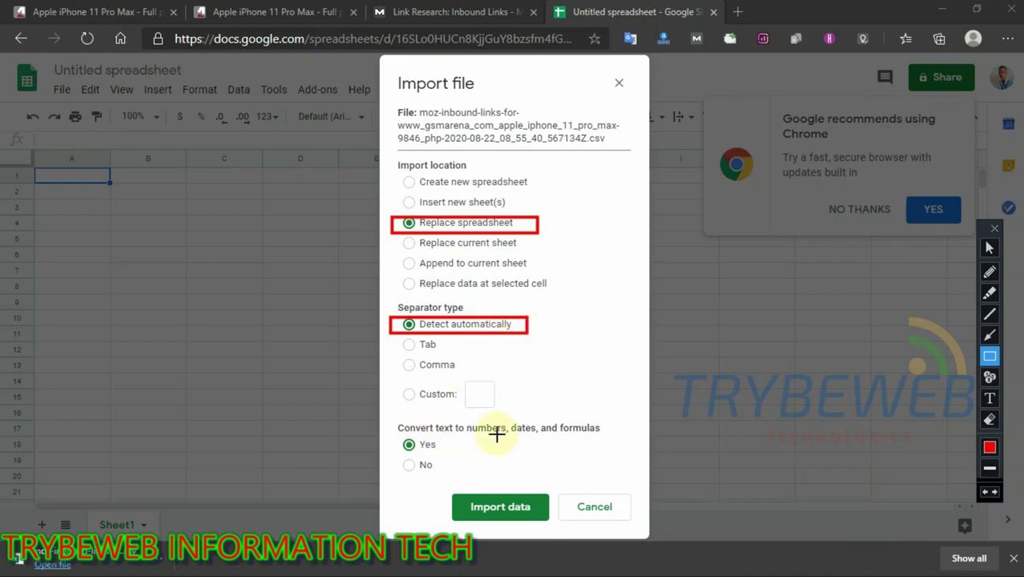
mouse_move(397, 437)
left_mouse_down()
mouse_move(450, 459)
mouse_move(497, 519)
mouse_move(559, 531)
left_mouse_up()
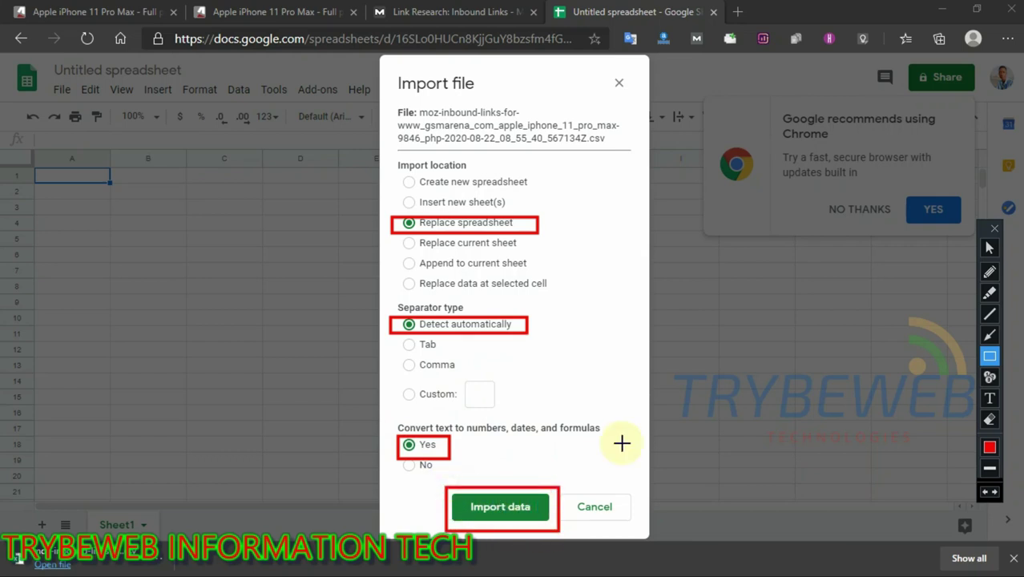
key("ctrl+z")
key("ctrl+z")
key("ctrl+z")
key("ctrl+z")
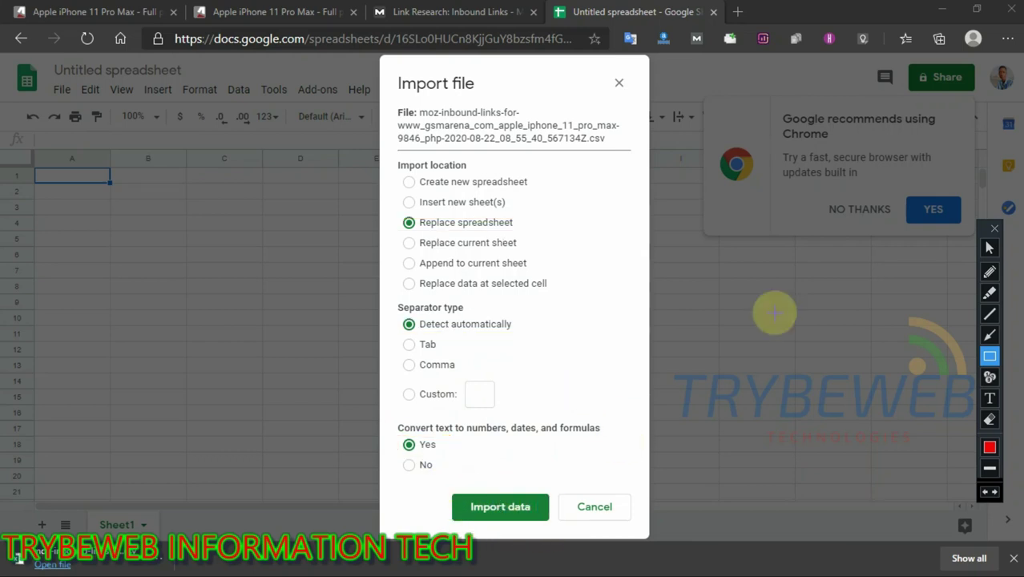
left_click(989, 248)
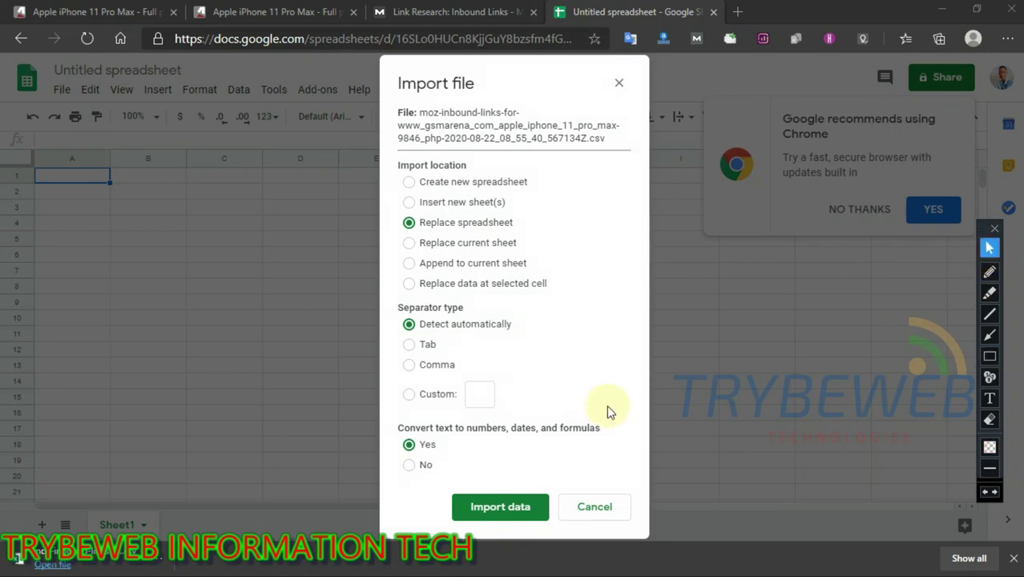
- Import the CSV data with Replace spreadsheet, automatic separator detection and text conversion enabled, and dismiss the Chrome recommendation and the download bar
left_click(514, 512)
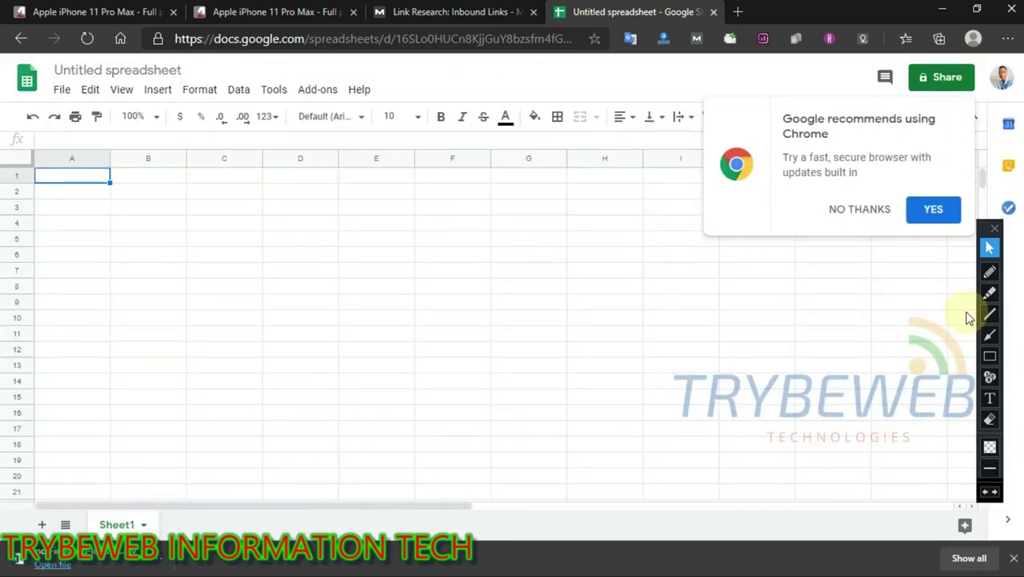
left_click(855, 210)
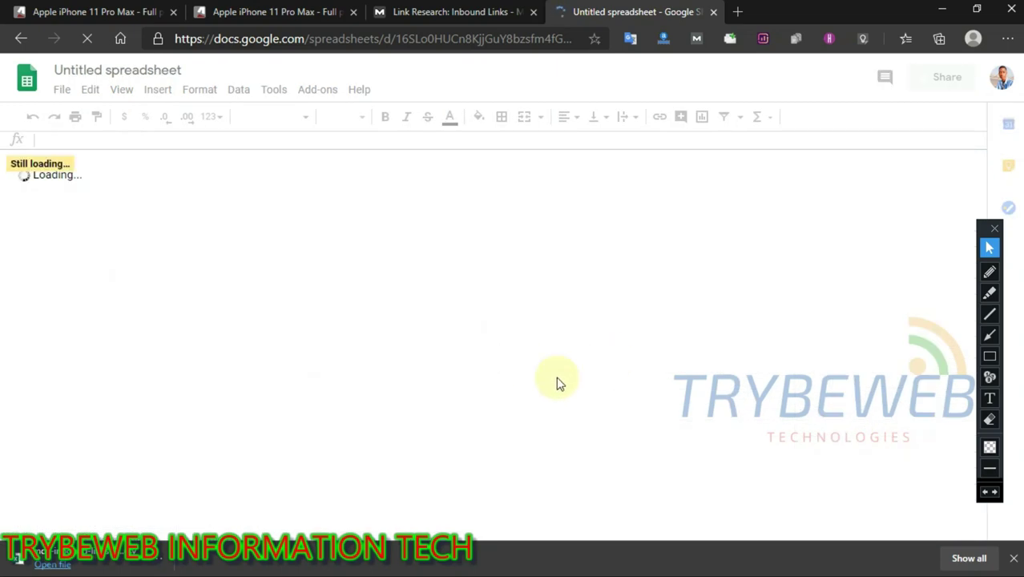
left_click(1013, 559)
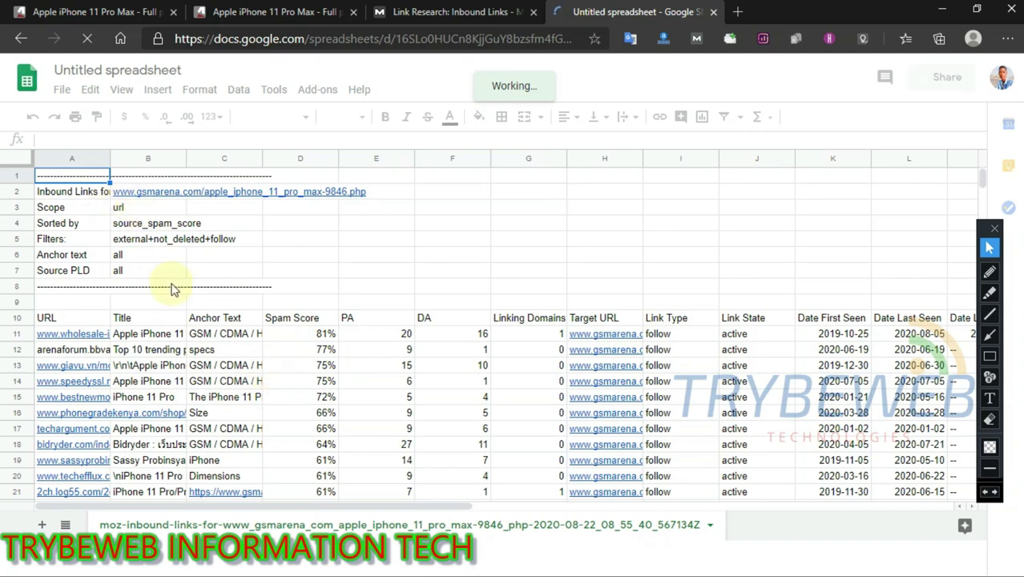
mouse_move(990, 242)
left_mouse_down()
mouse_move(882, 168)
mouse_move(811, 28)
mouse_move(825, 41)
left_mouse_up()
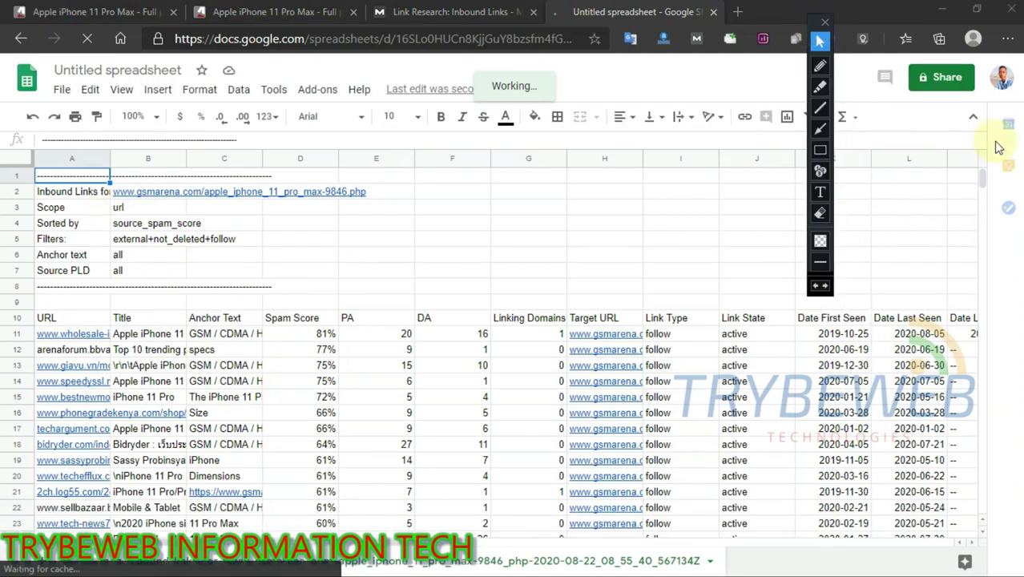
left_click(985, 184)
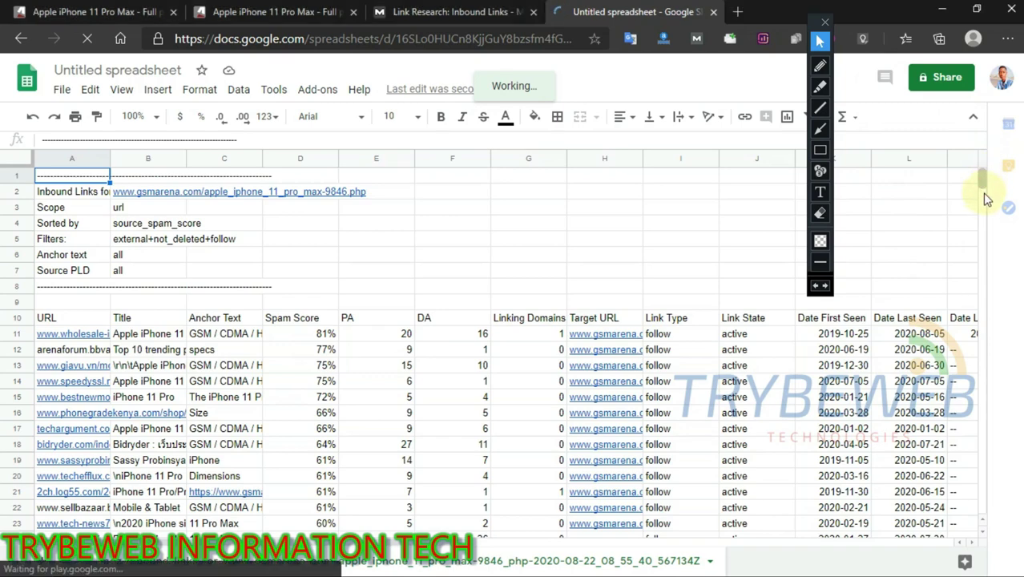
left_click_drag(987, 197, 983, 181)
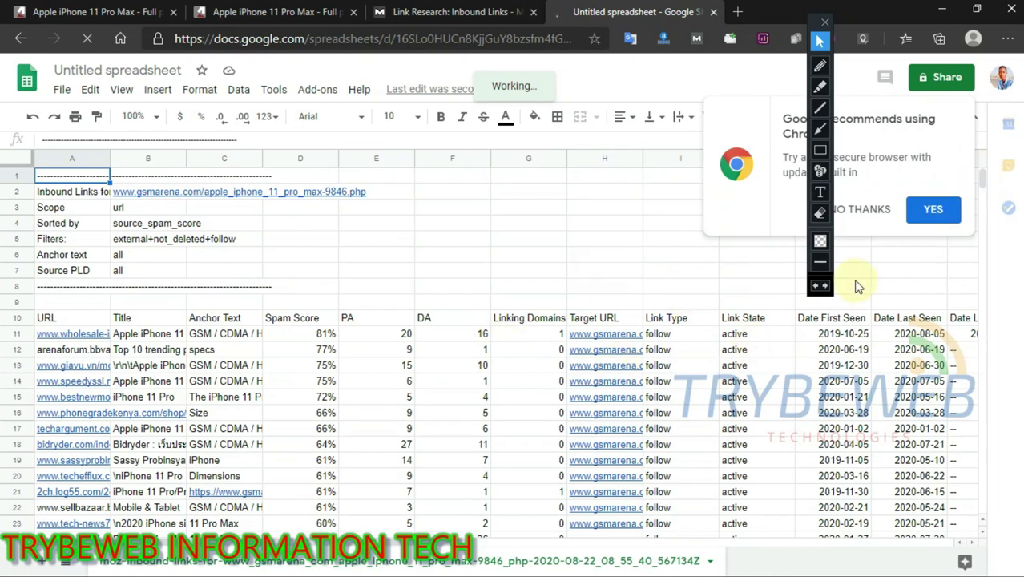
- Decline the Chrome recommendation and skim the imported inbound link rows, returning to the start of the sheet
left_click(869, 212)
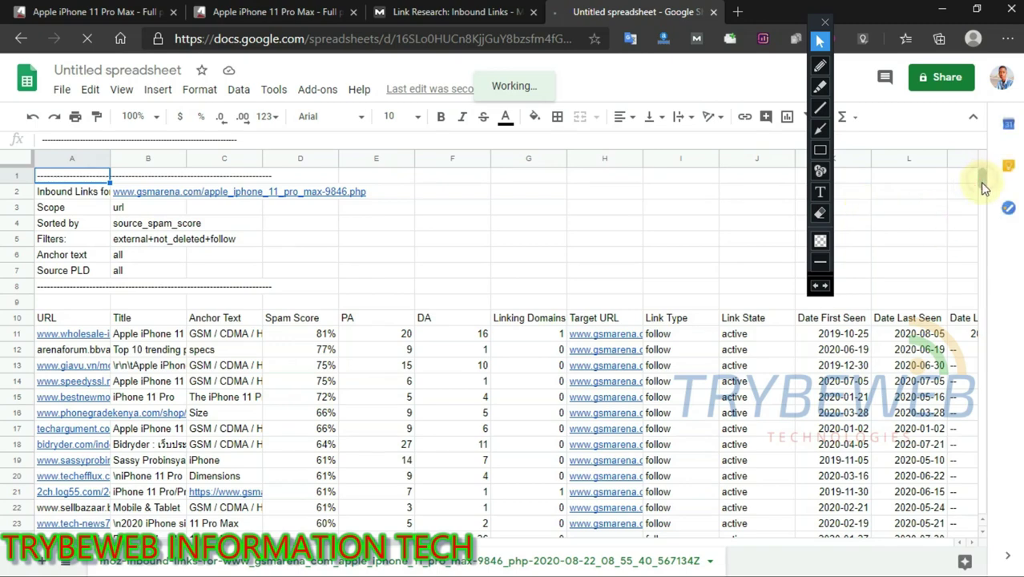
scroll(982, 189, "down", 20)
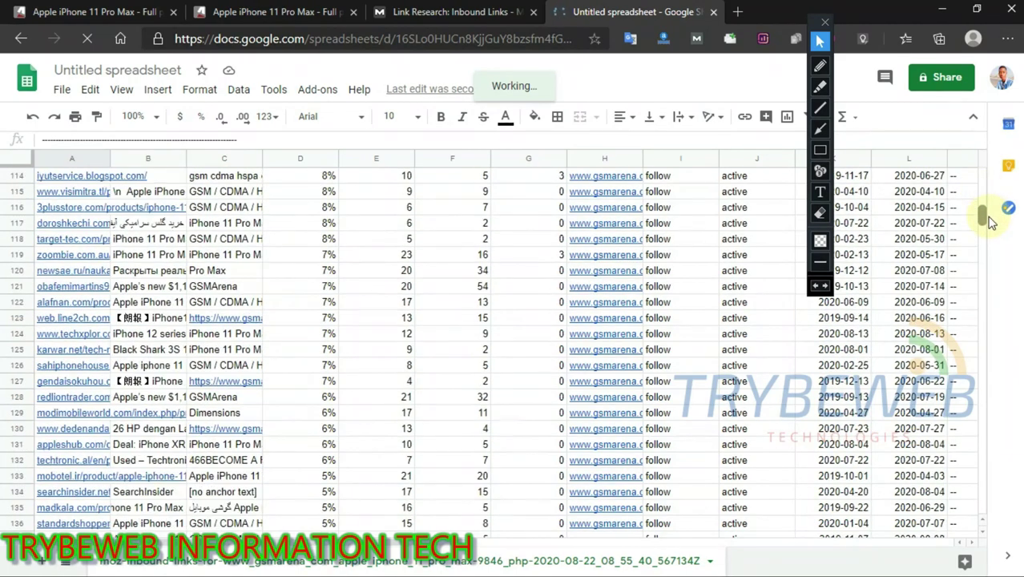
left_click_drag(984, 200, 979, 166)
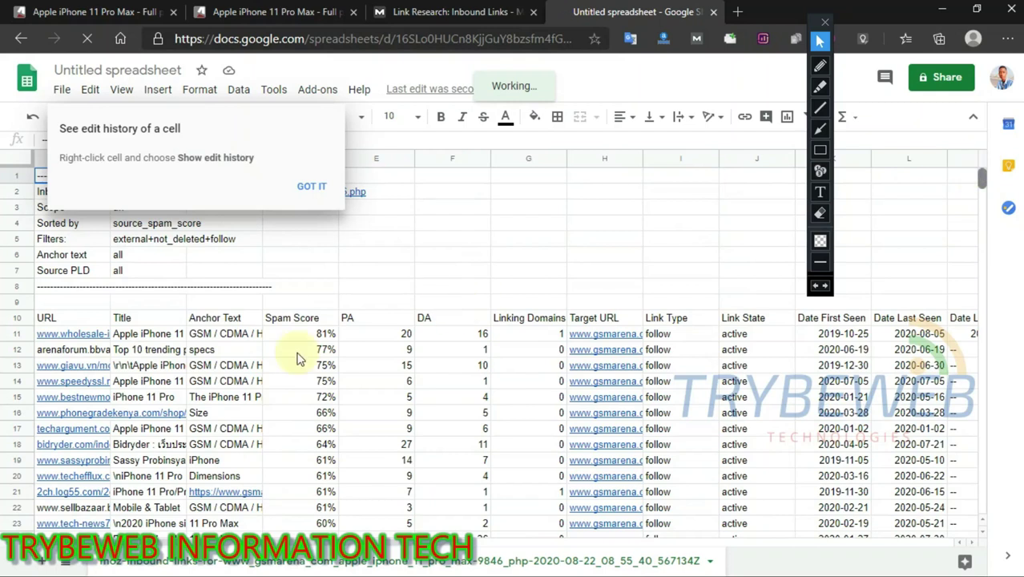
- Outline the Spam Score column with a temporary red rectangle, and dismiss the cell edit history tip
left_click(819, 150)
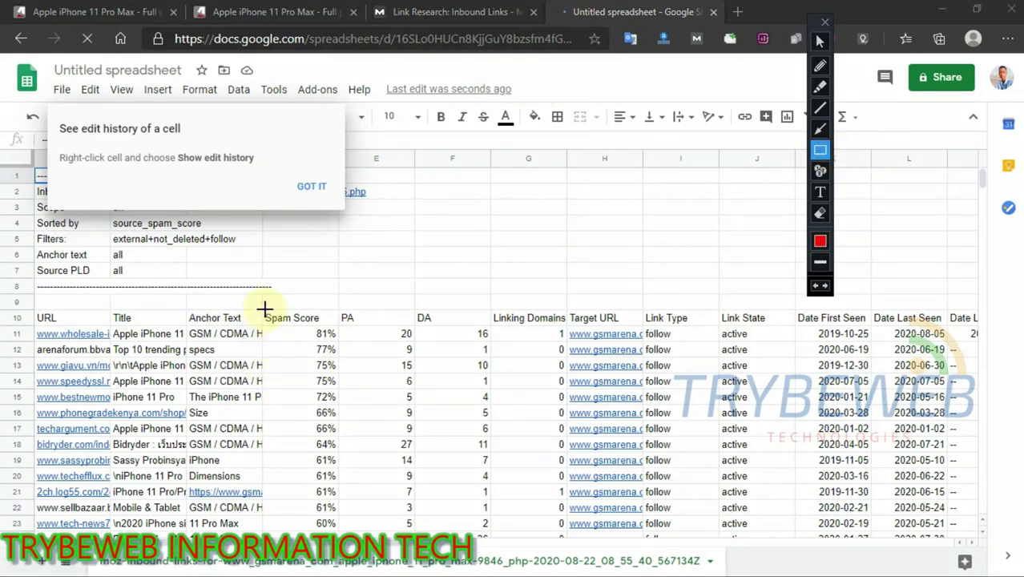
left_click_drag(263, 309, 340, 535)
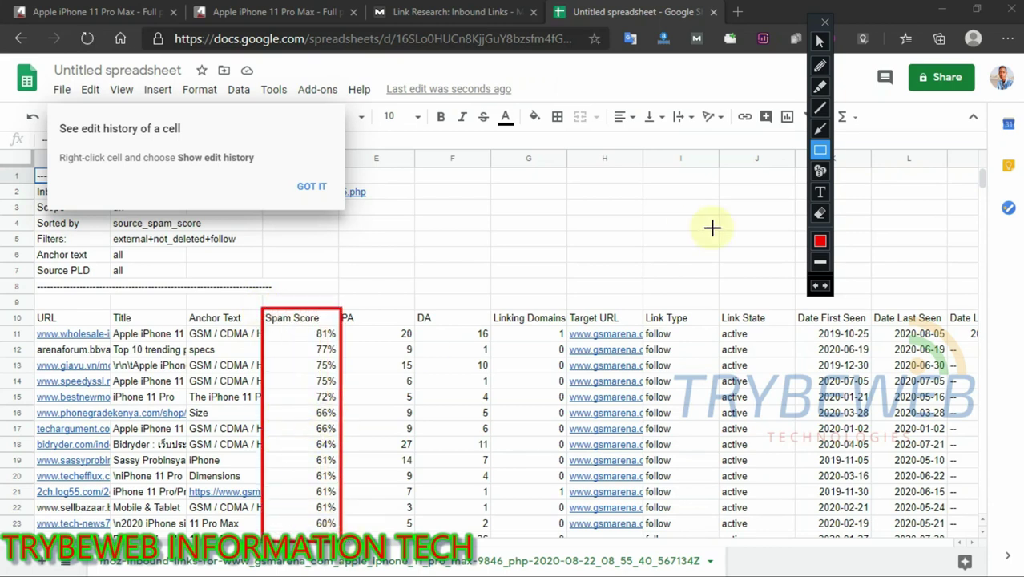
left_click(818, 151)
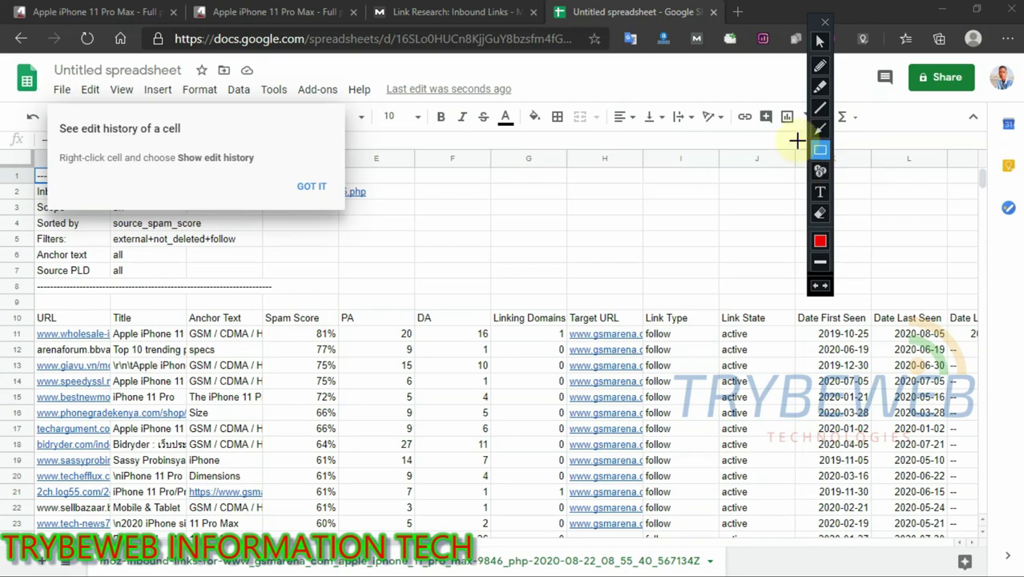
left_click(819, 40)
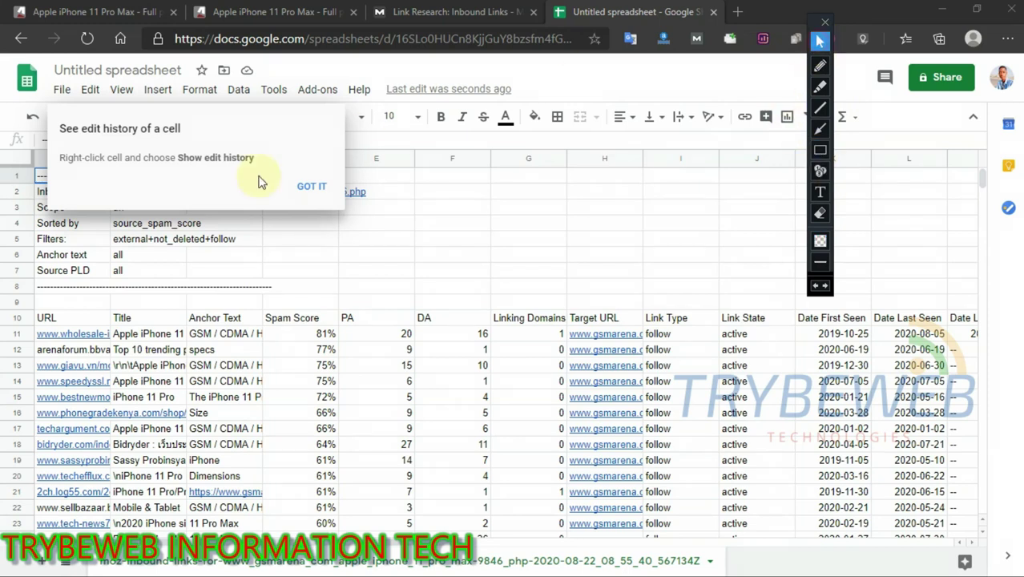
left_click(312, 189)
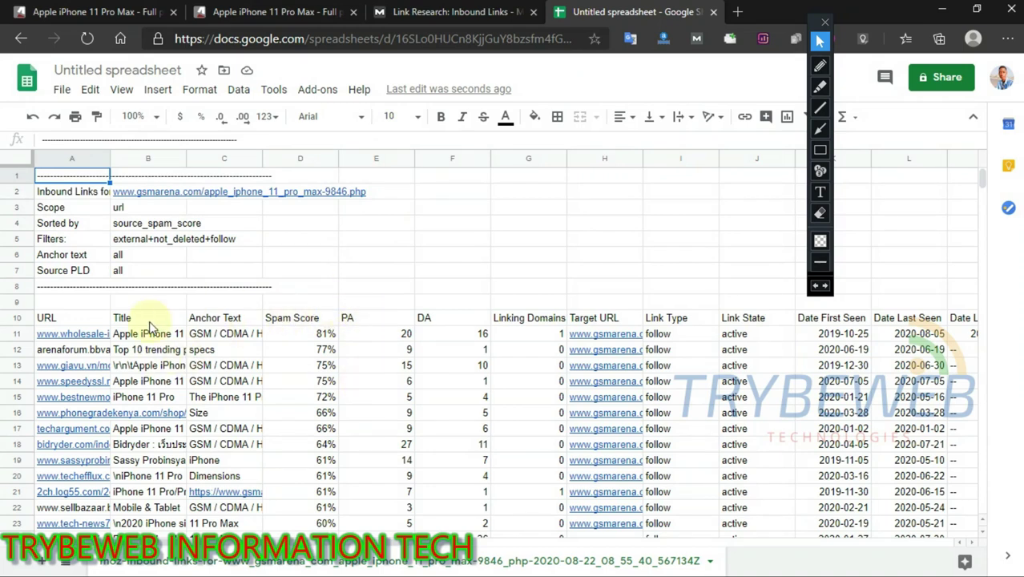
left_click(832, 318)
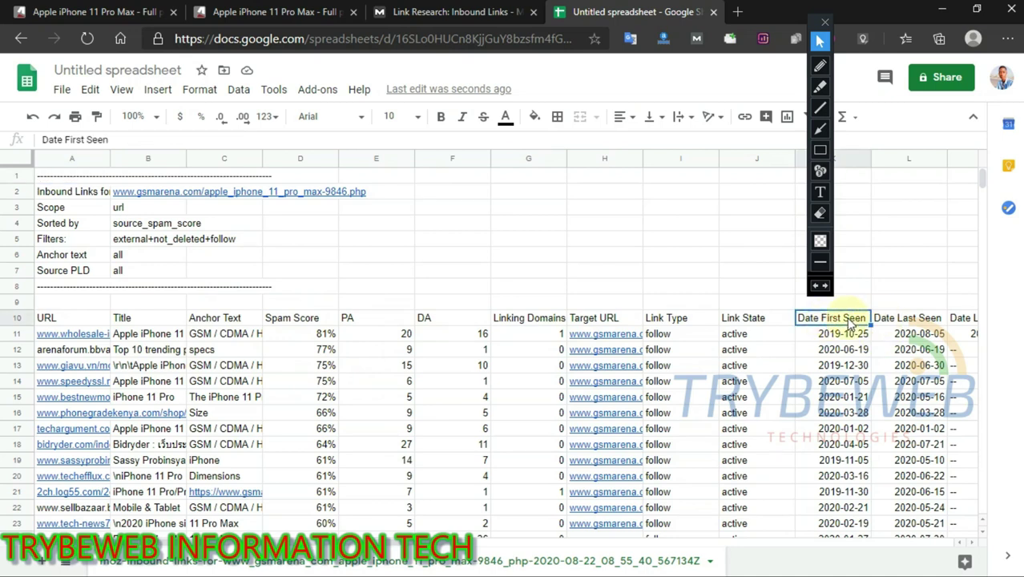
right_click(850, 321)
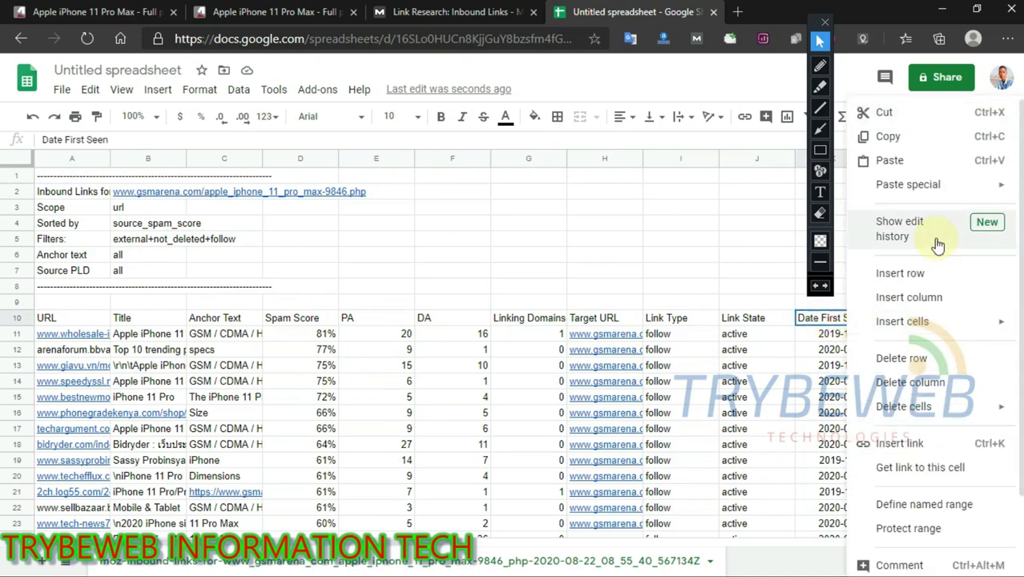
left_click(927, 364)
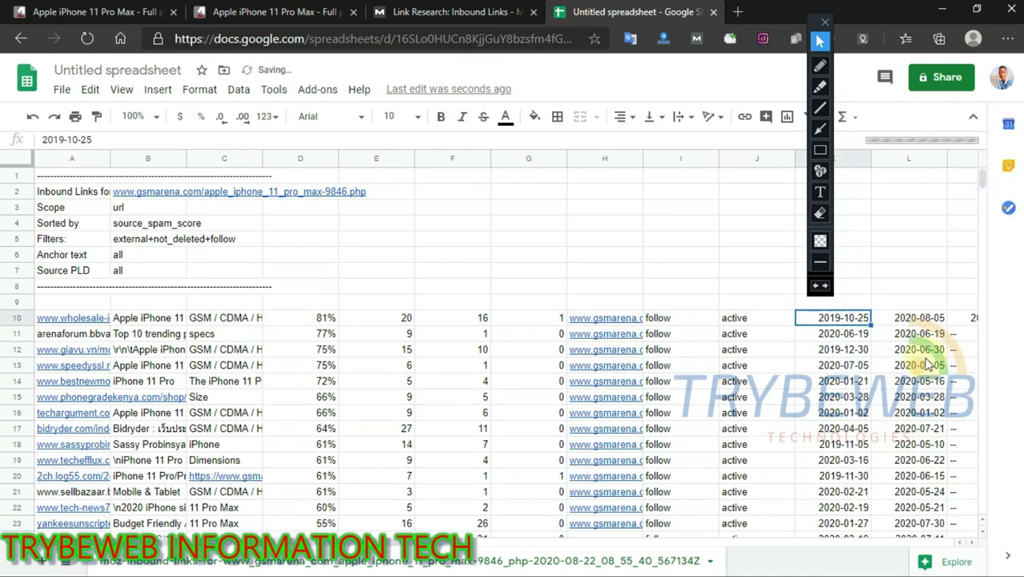
key("ctrl+z")
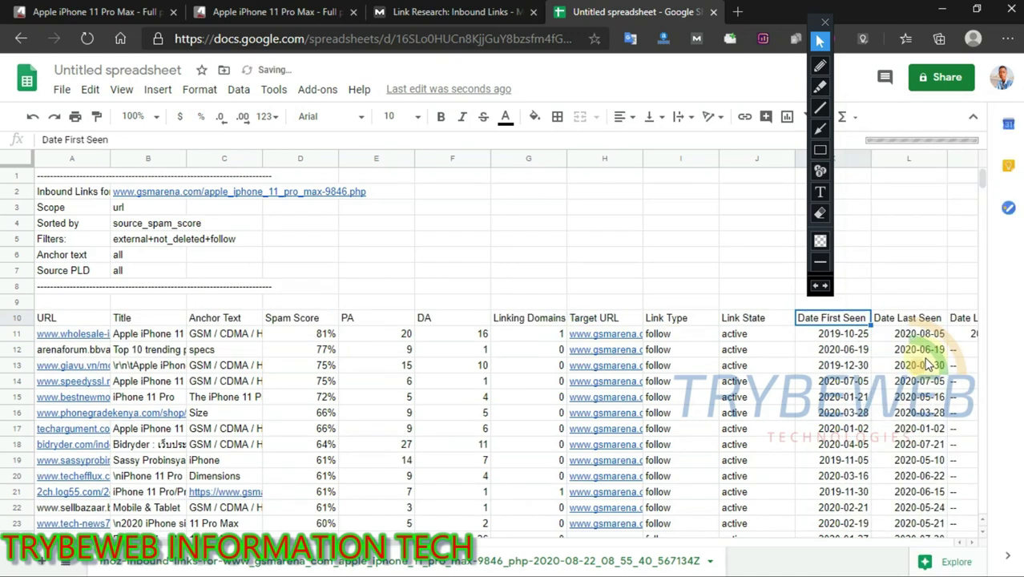
- Delete the Date First Seen and Date Last Seen columns from the link data
right_click(813, 315)
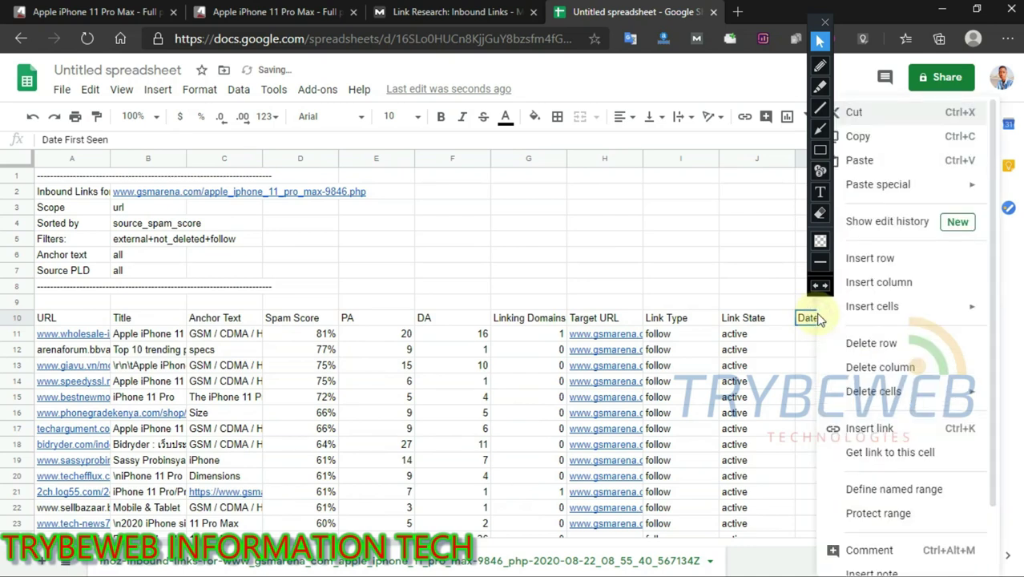
left_click(896, 368)
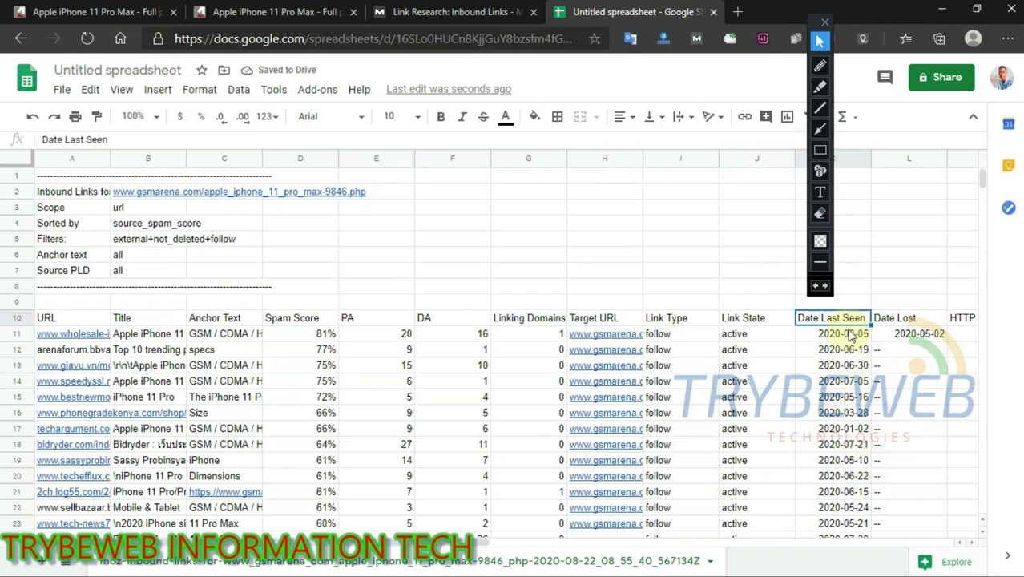
right_click(835, 320)
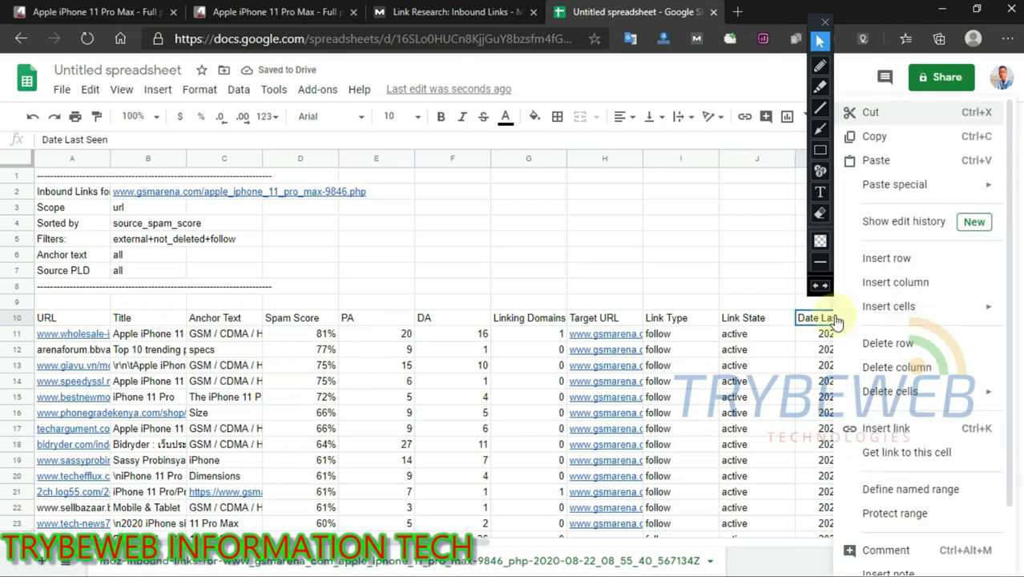
left_click(888, 368)
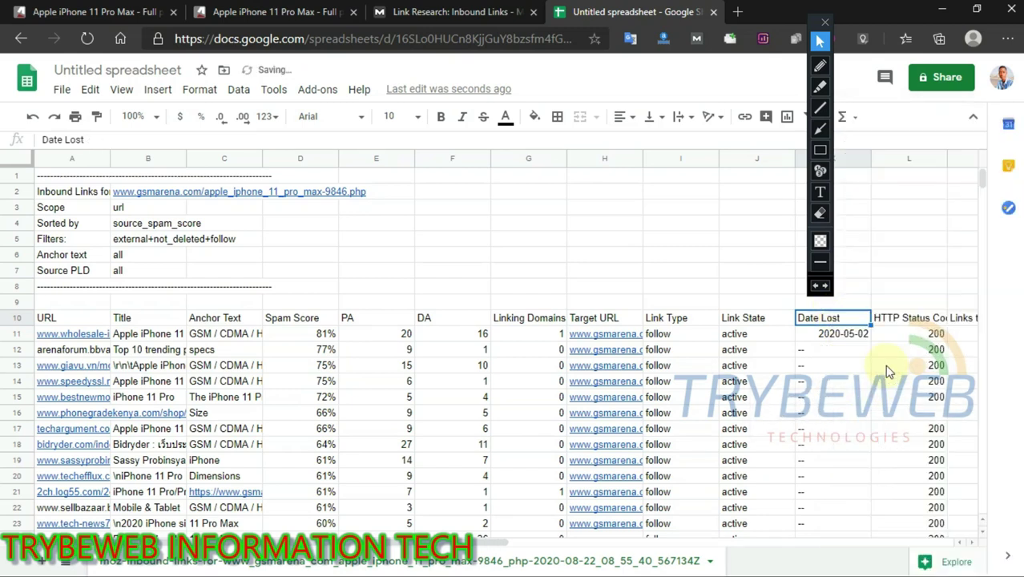
- Delete the Date Lost, HTTP Status Code and Links to Page columns together
left_click(894, 326, "ctrl")
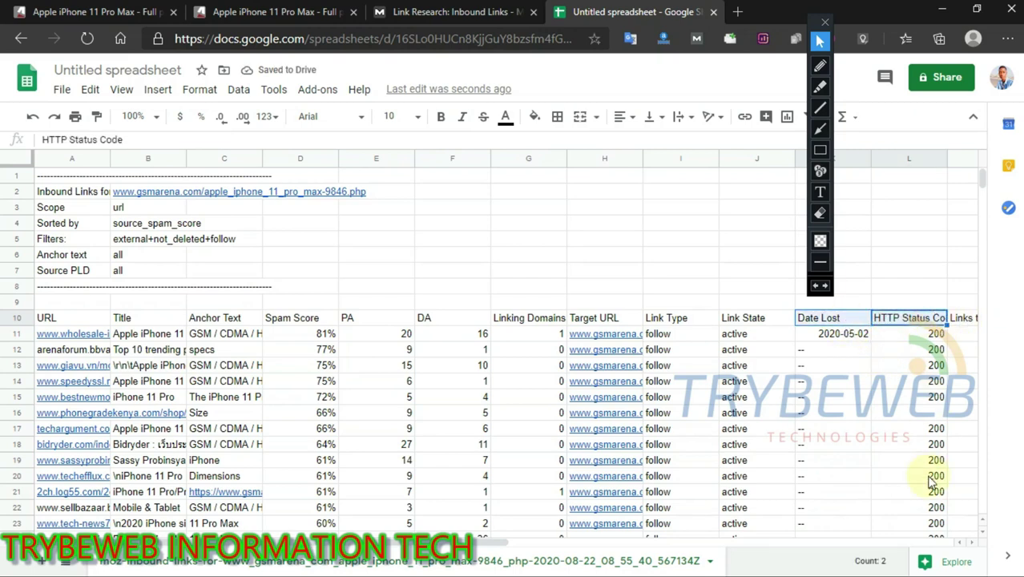
left_click(958, 320, "ctrl")
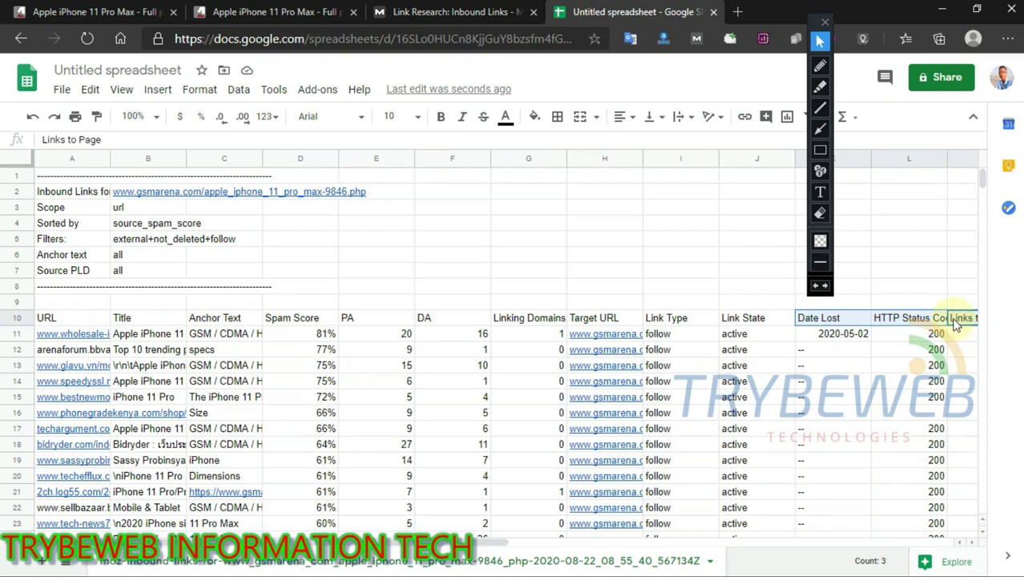
right_click(899, 320)
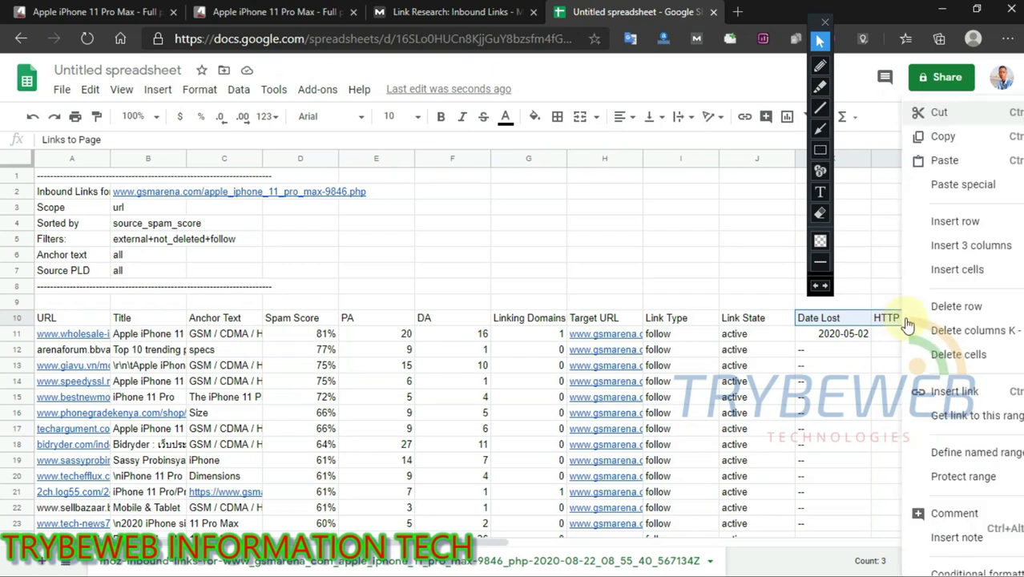
left_click(961, 332)
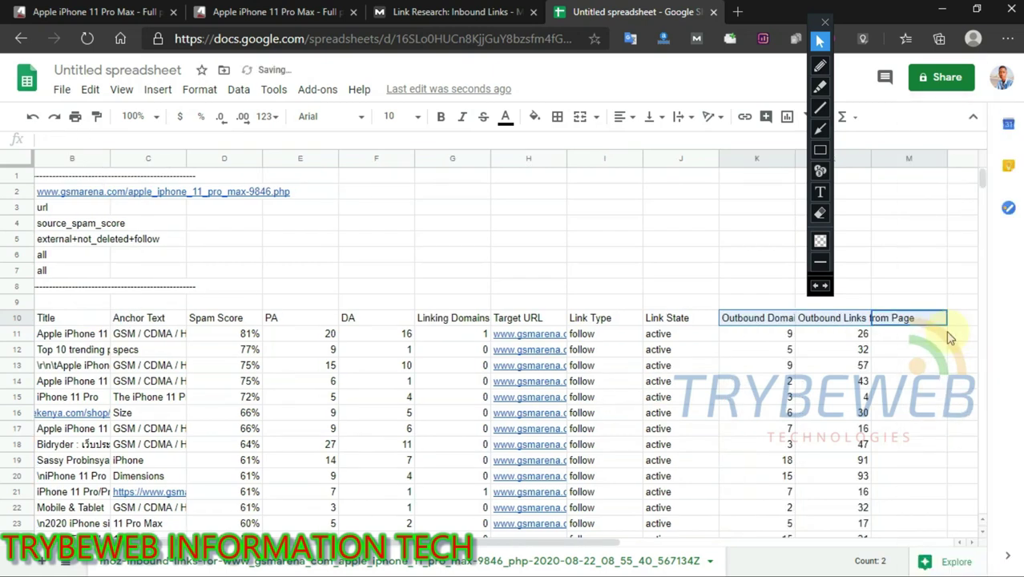
- Delete the Outbound Links from Page column together with the empty column next to it
left_click(761, 320)
left_click(819, 322)
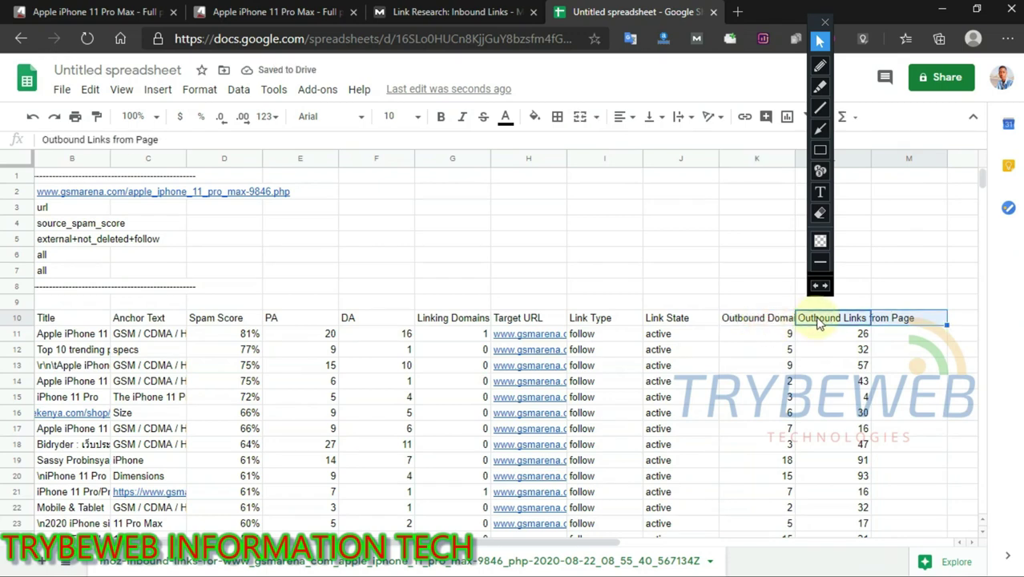
left_click(756, 325)
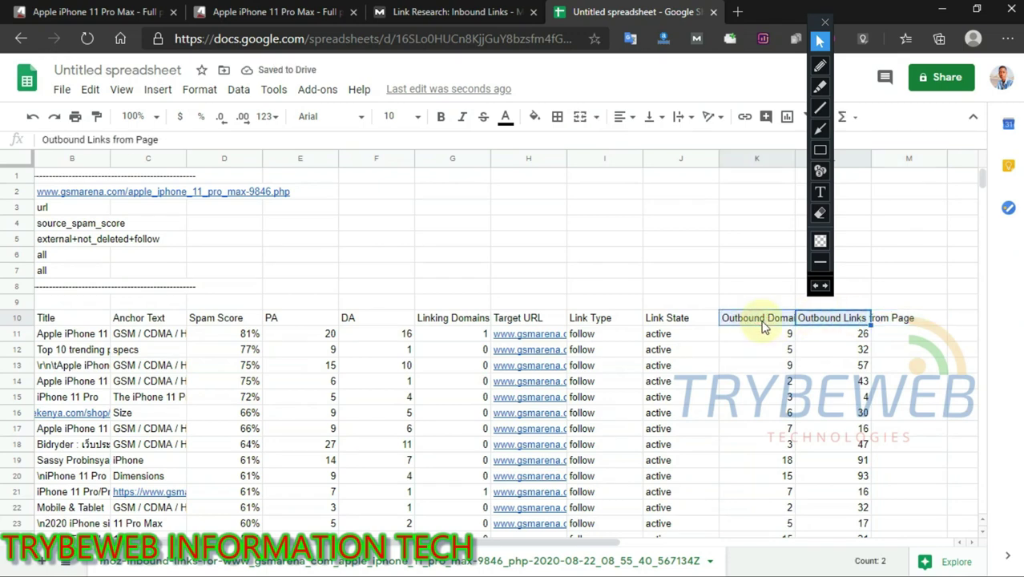
left_click_drag(845, 320, 887, 320)
right_click(887, 320)
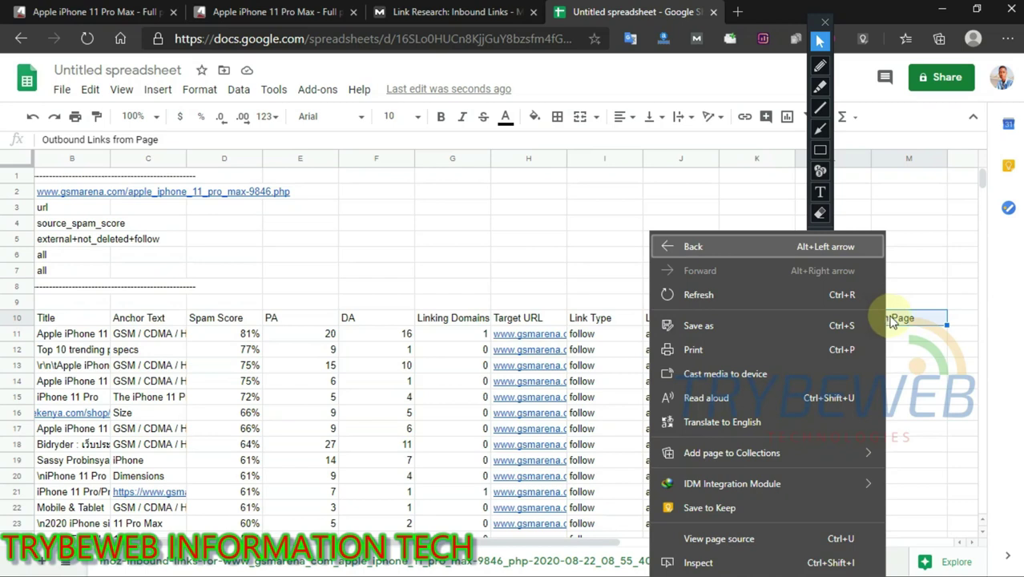
left_click(891, 321)
right_click(894, 320)
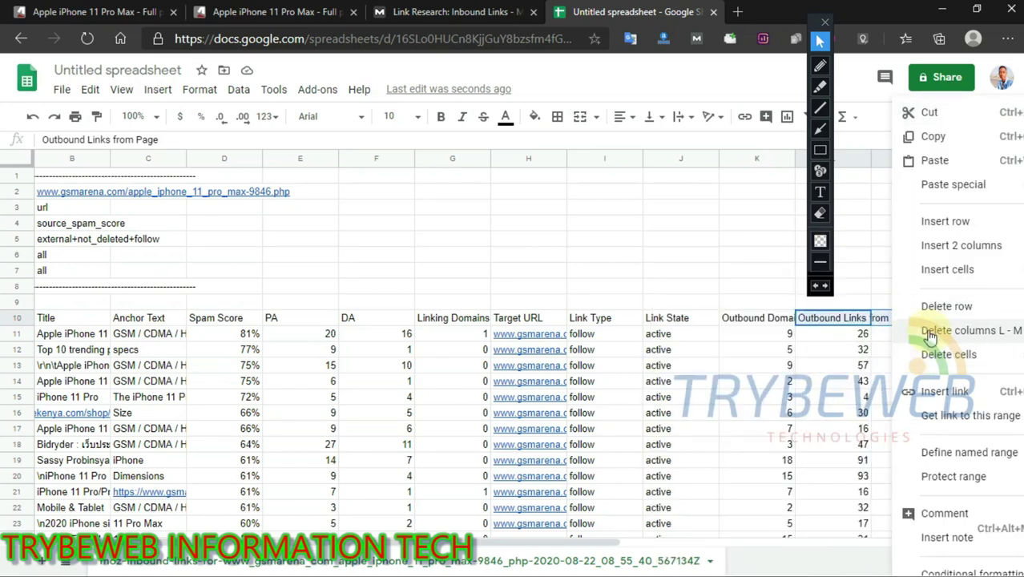
left_click(929, 336)
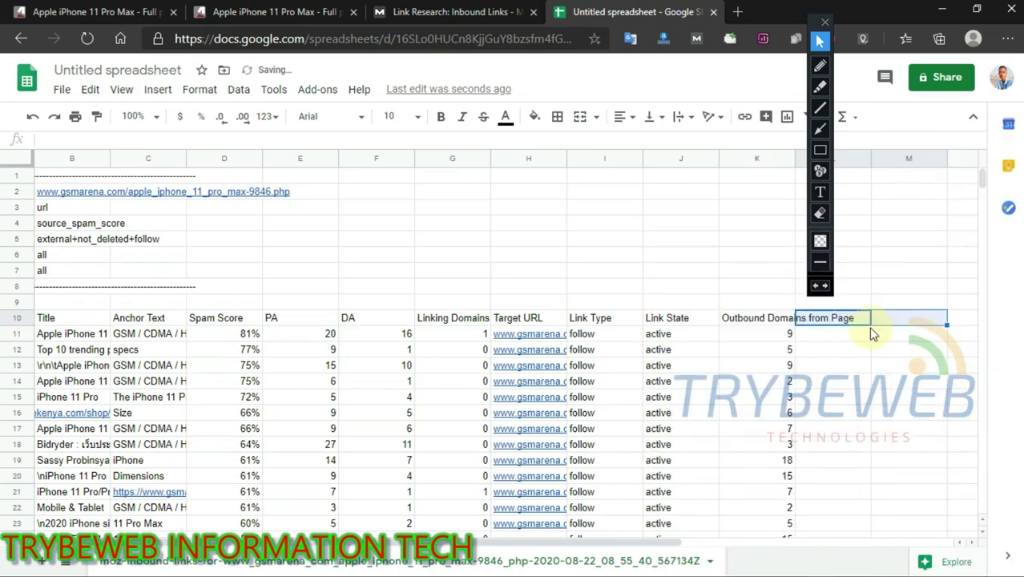
- Delete the Outbound Domains from Page column
left_click(756, 320)
right_click(756, 320)
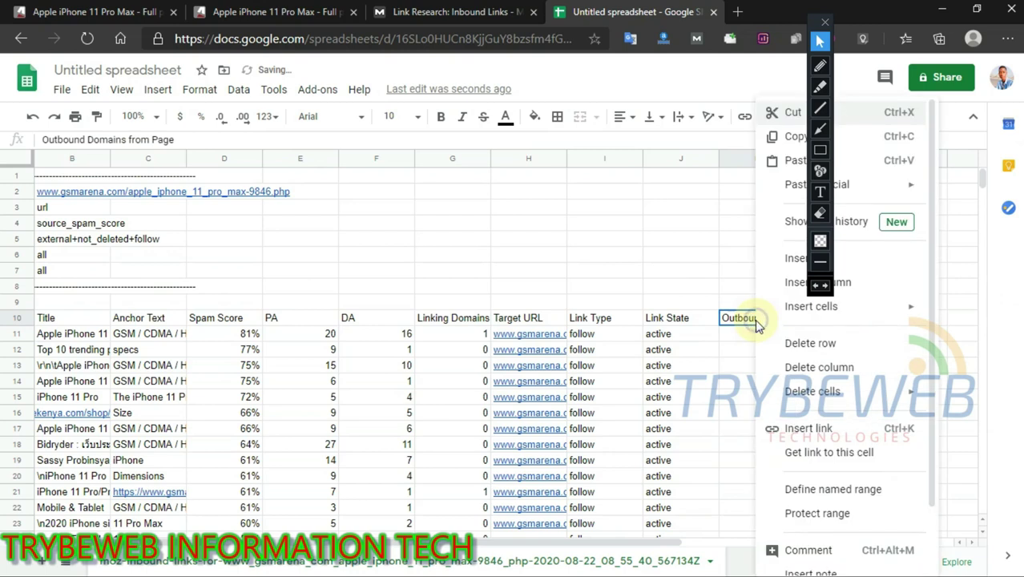
left_click(818, 367)
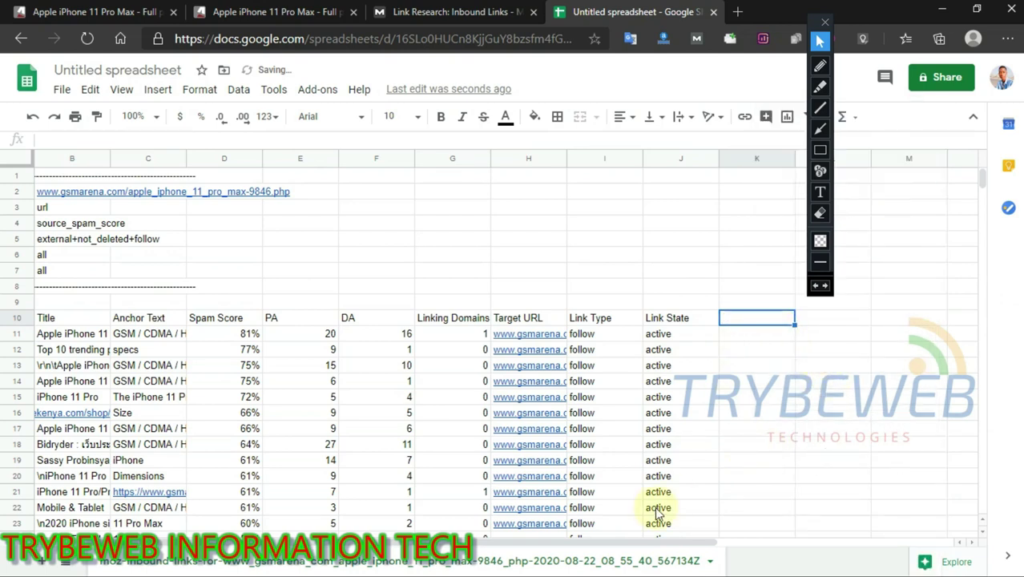
left_click_drag(665, 547, 598, 547)
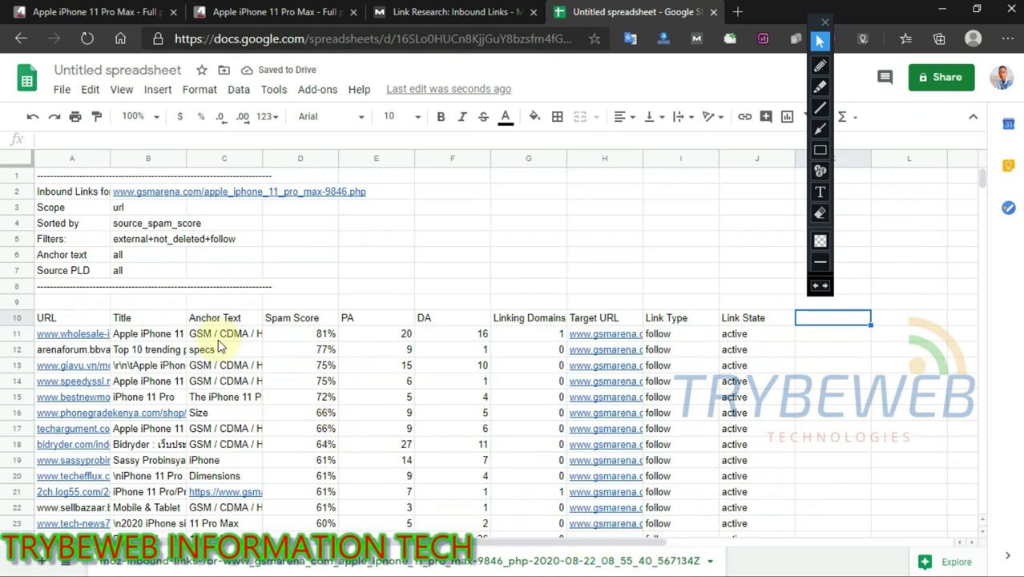
- Delete the PA column from the link data, keeping the DA column
left_click(155, 320)
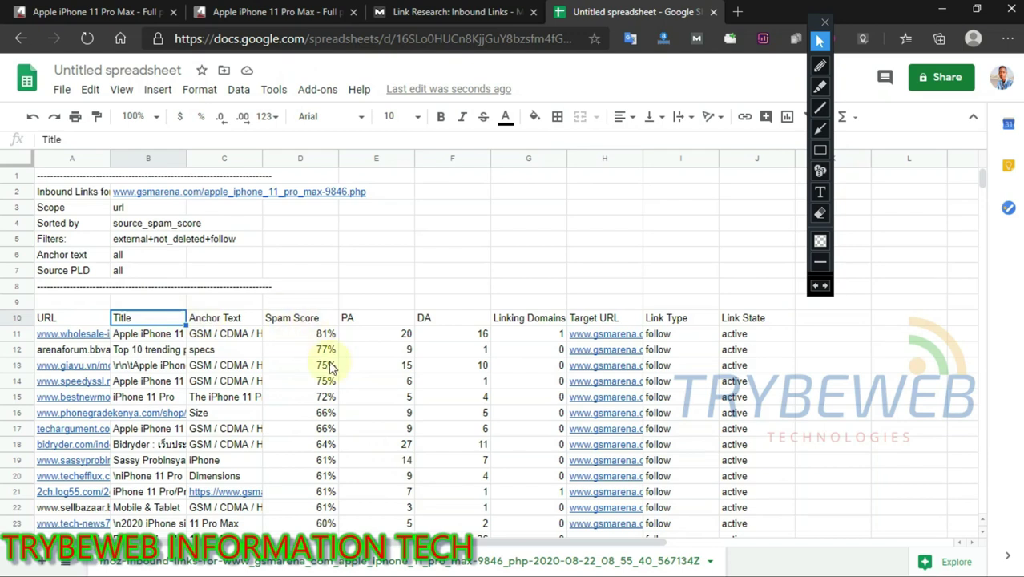
left_click(377, 321)
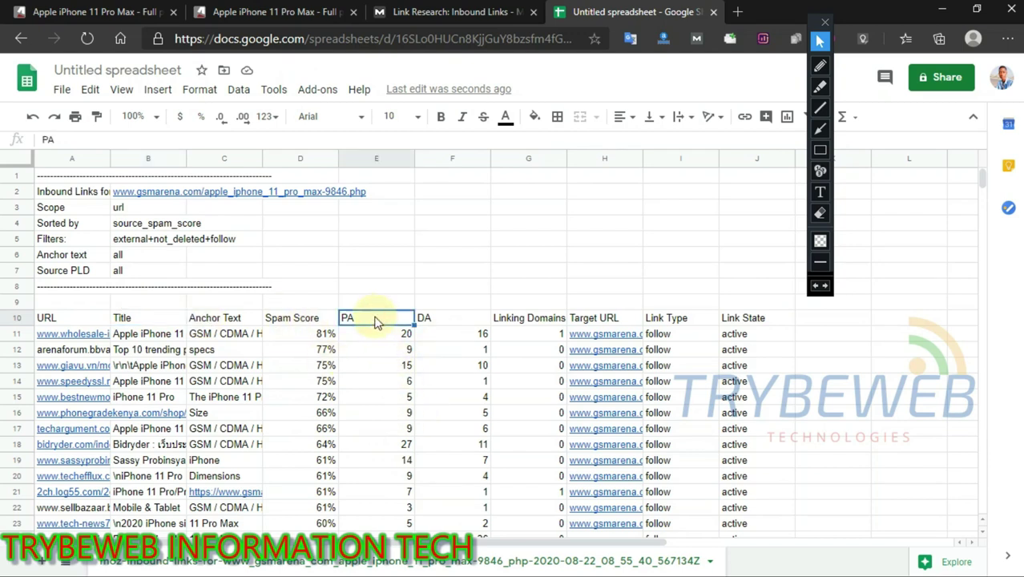
right_click(373, 320)
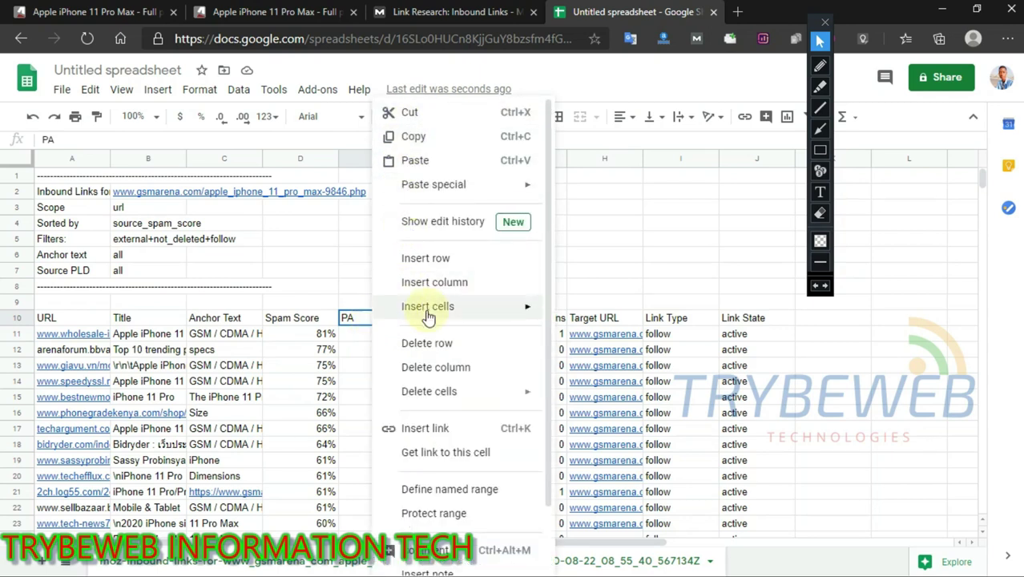
left_click(427, 367)
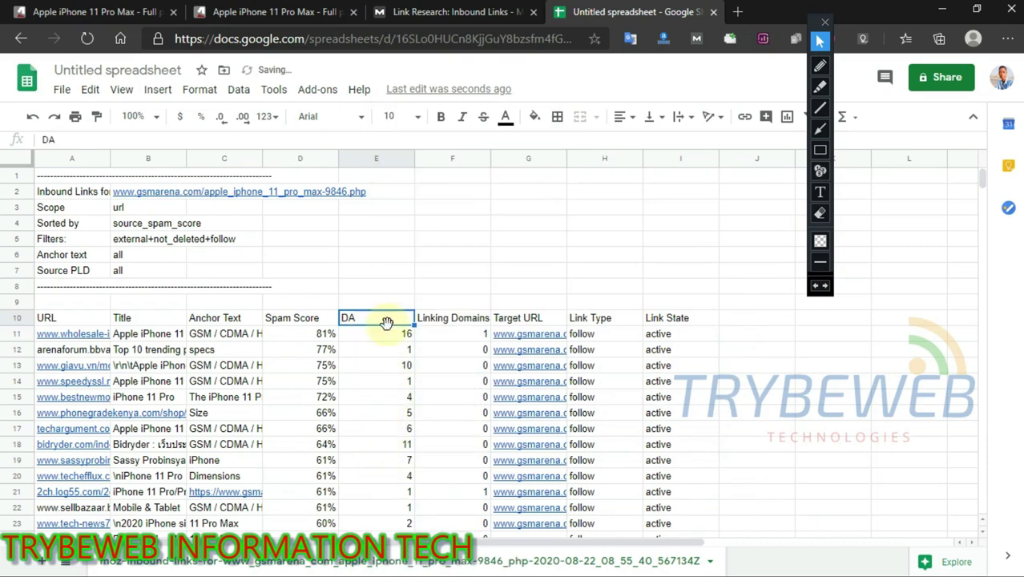
- Draw red annotation arrows pointing at the DA and Spam Score column headers
left_click(820, 128)
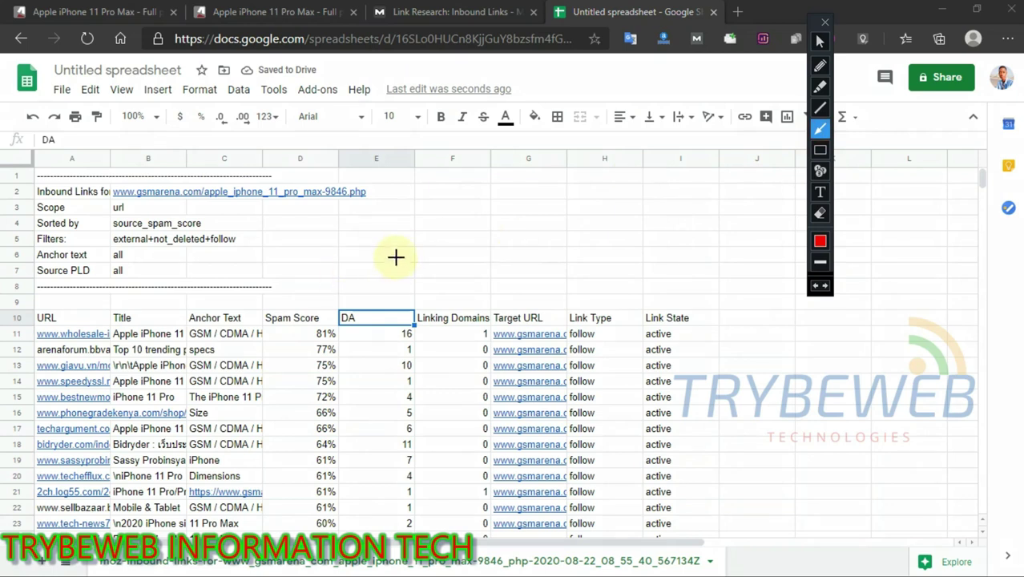
left_click_drag(407, 247, 374, 312)
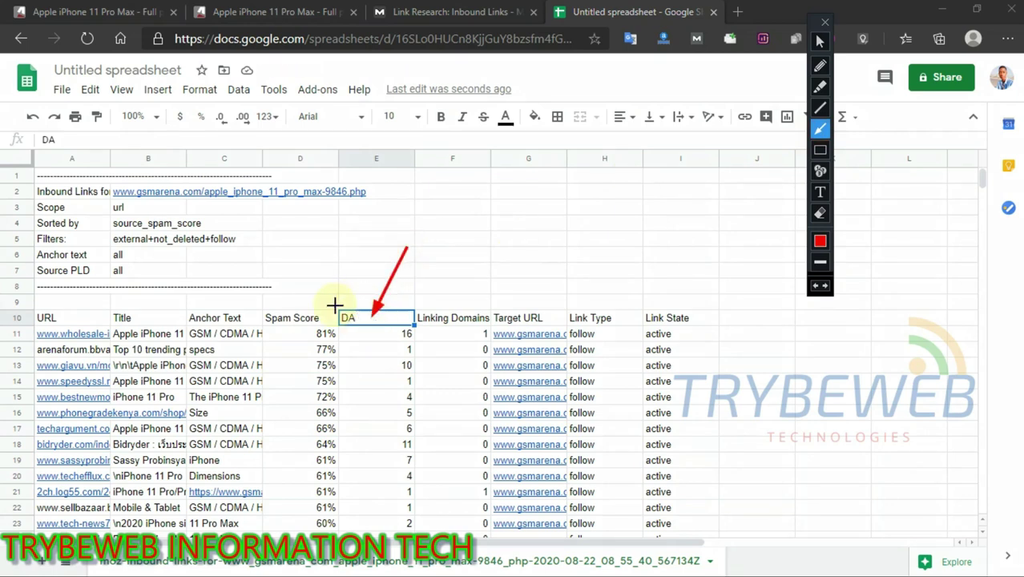
left_click_drag(316, 250, 302, 312)
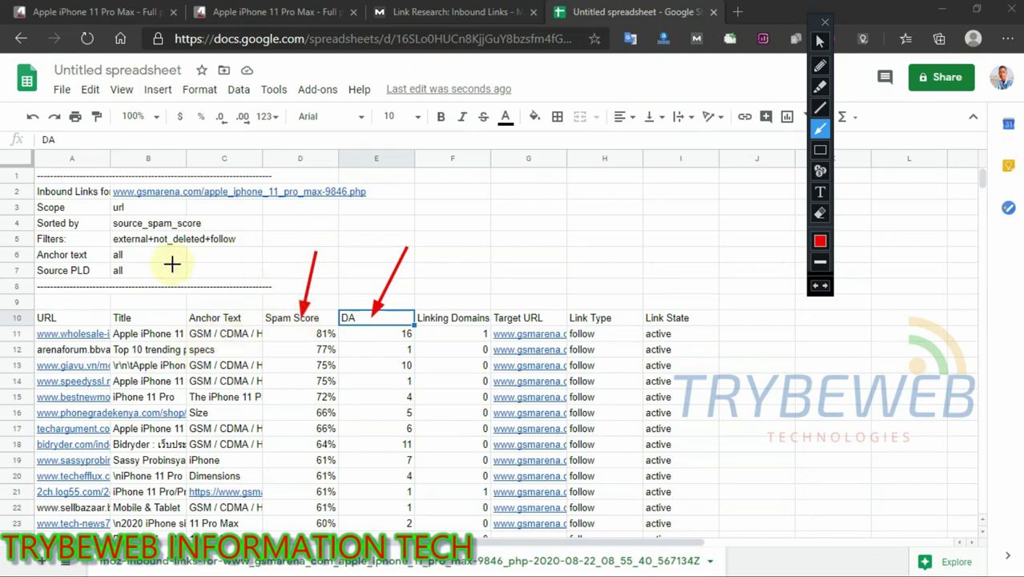
- Draw red annotation arrows at the URL and Anchor Text column headers, undo all arrows and return to the pointer
left_click_drag(74, 286, 64, 322)
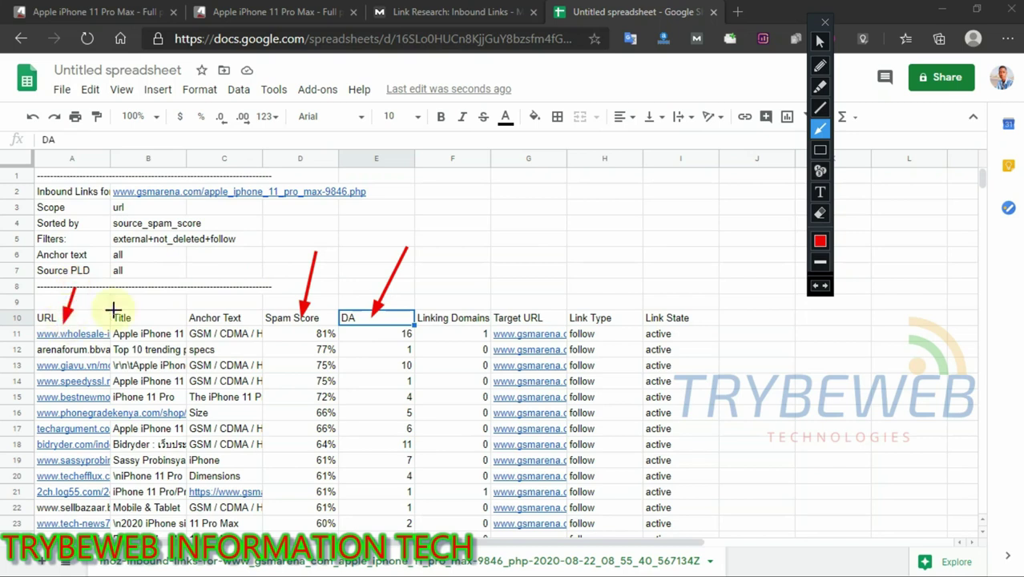
left_click_drag(234, 303, 232, 314)
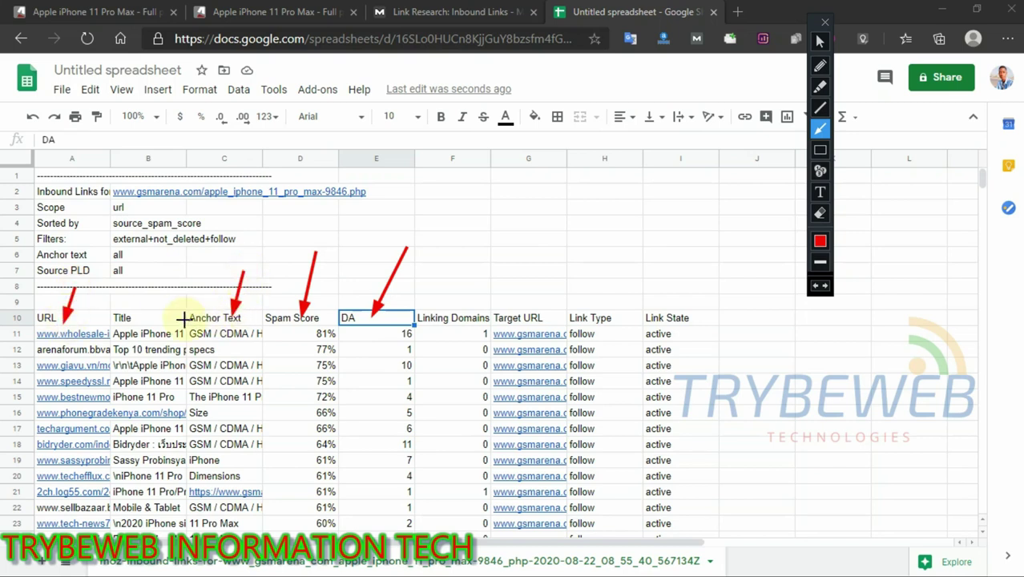
key("ctrl+z")
key("ctrl+z")
key("ctrl+z")
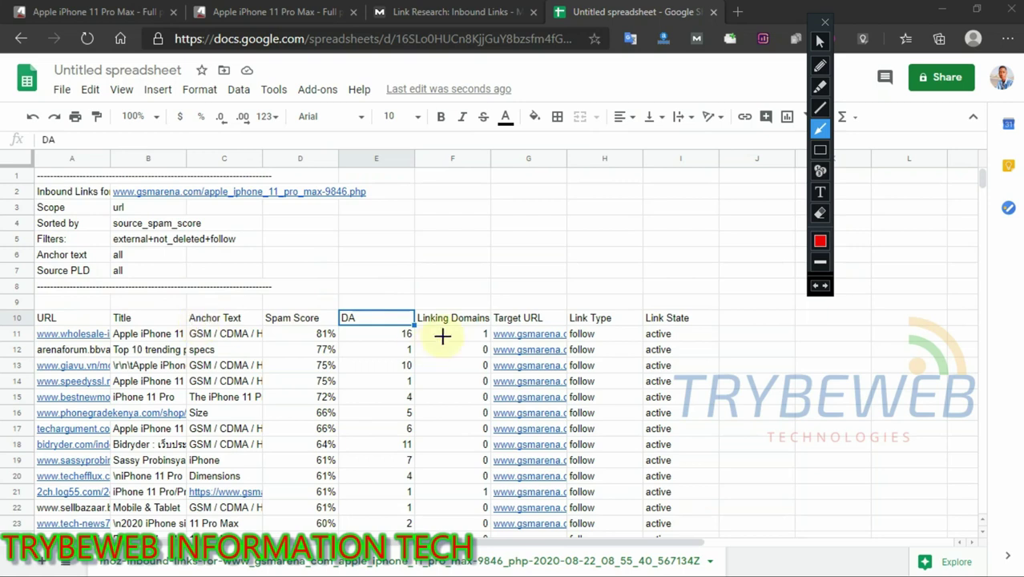
left_click(819, 40)
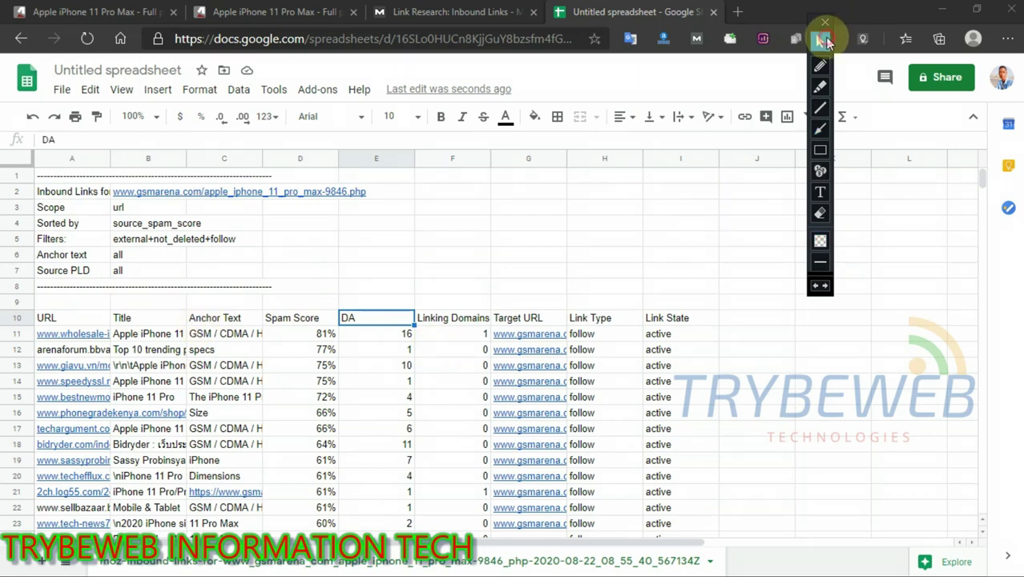
- Delete the Linking Domains, Target URL, Link Type and Link State columns from the link data together
left_click(461, 323, "ctrl")
left_click(365, 332)
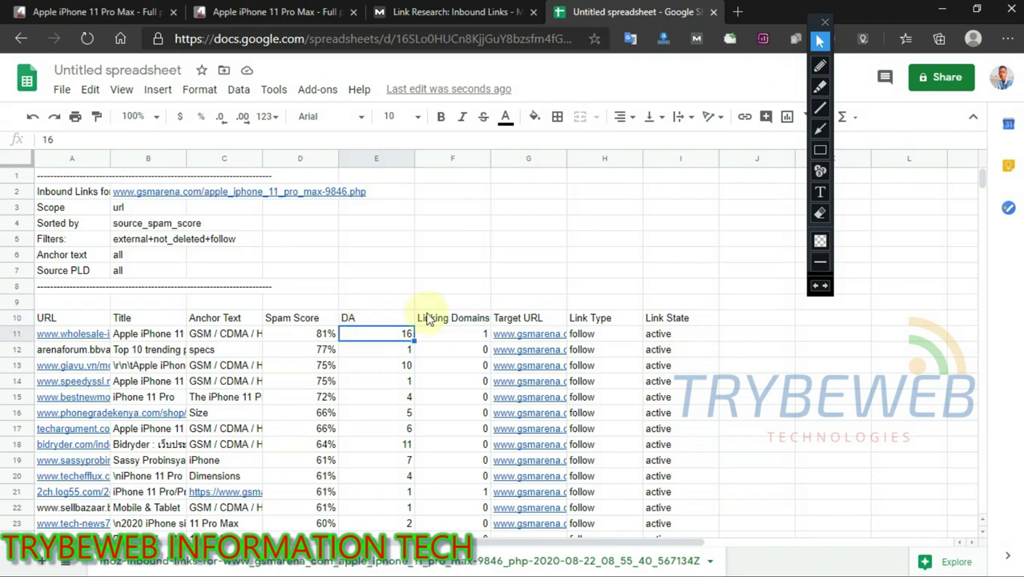
left_click(433, 318)
left_click(513, 323, "ctrl")
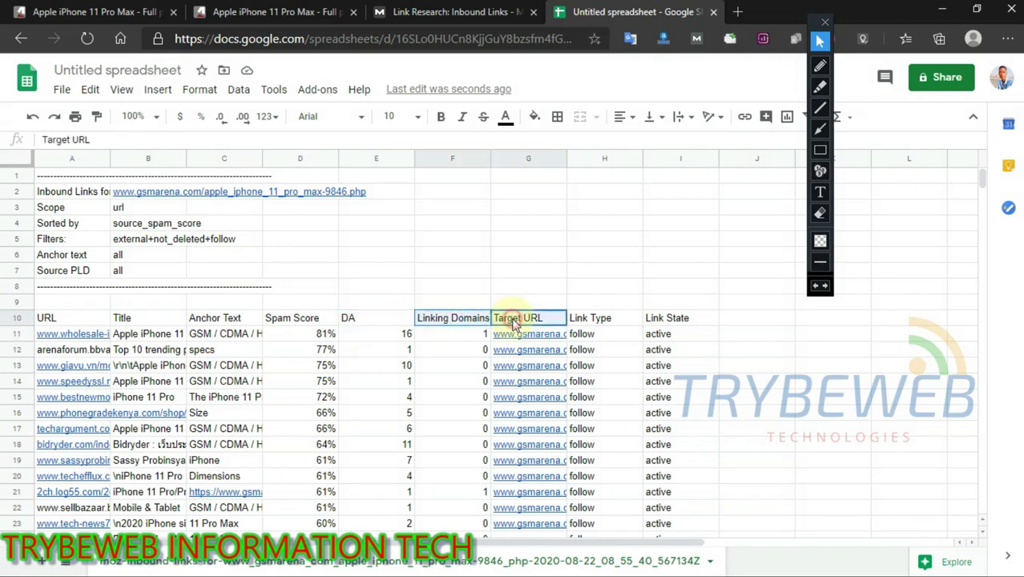
left_click(588, 325, "ctrl")
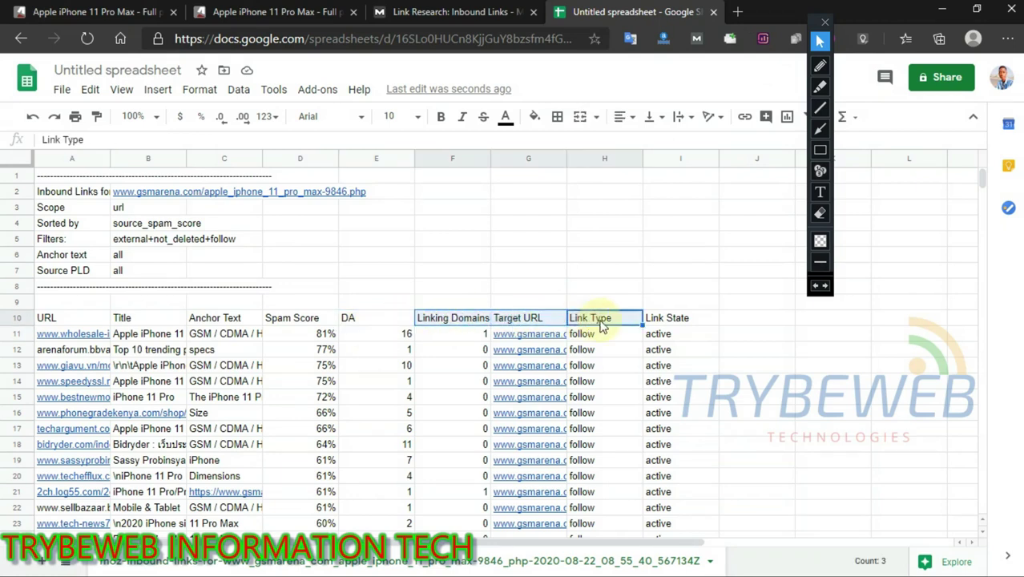
left_click(660, 322, "ctrl")
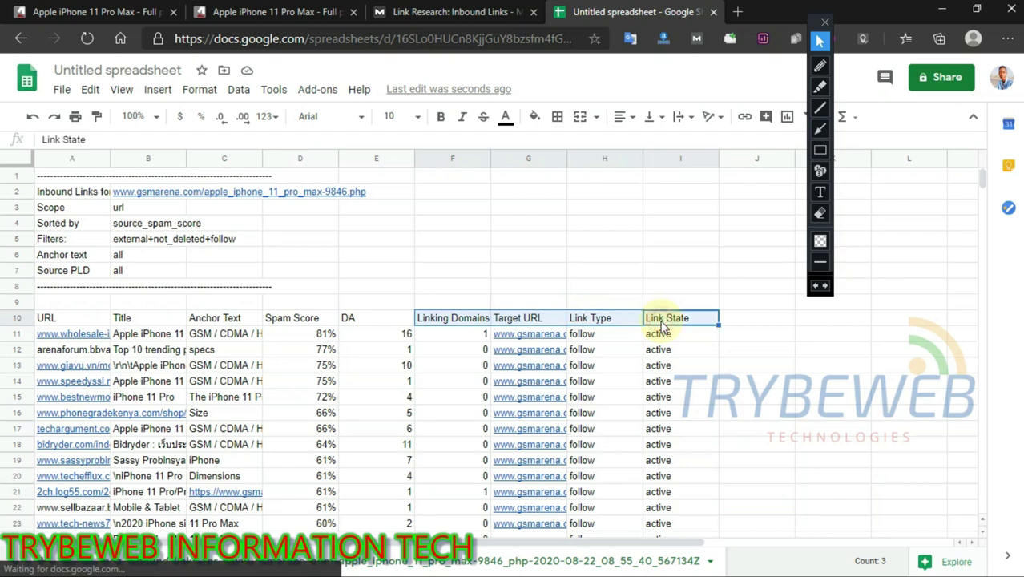
right_click(461, 323)
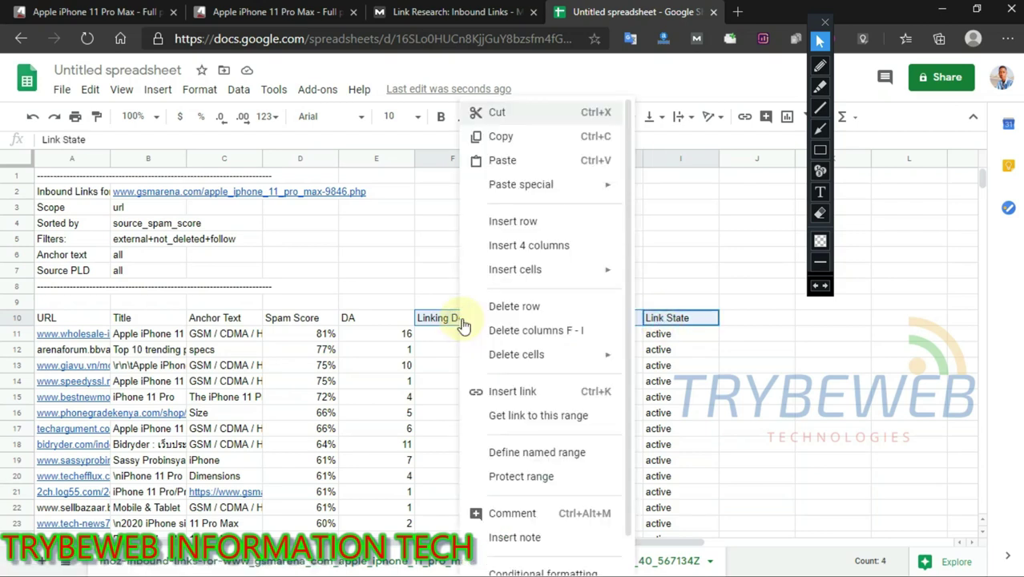
left_click(521, 332)
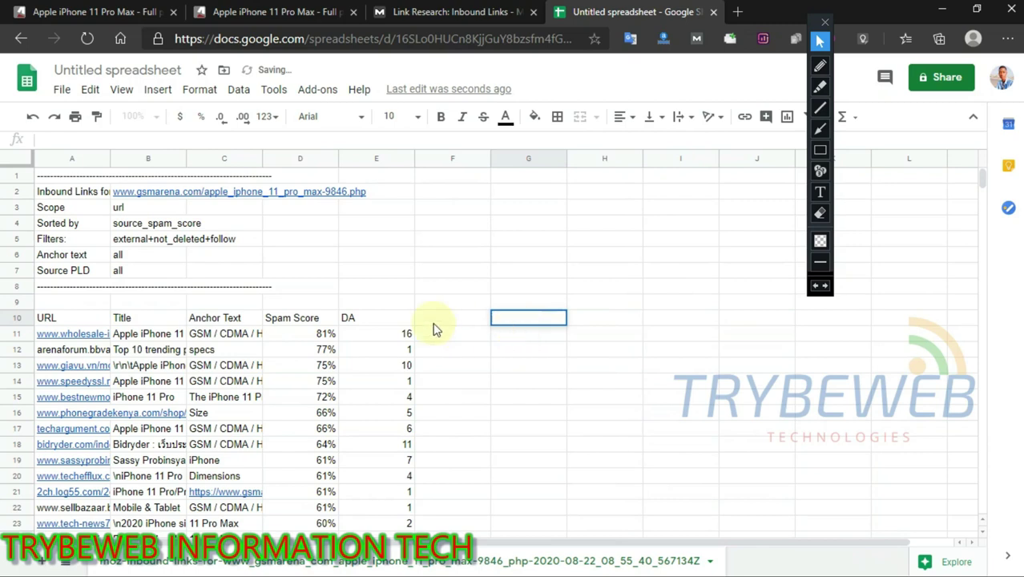
- Widen the URL, Title, Anchor Text and DA columns so their contents are easier to read
left_click_drag(414, 159, 496, 161)
left_click_drag(109, 159, 244, 159)
left_click_drag(245, 159, 297, 159)
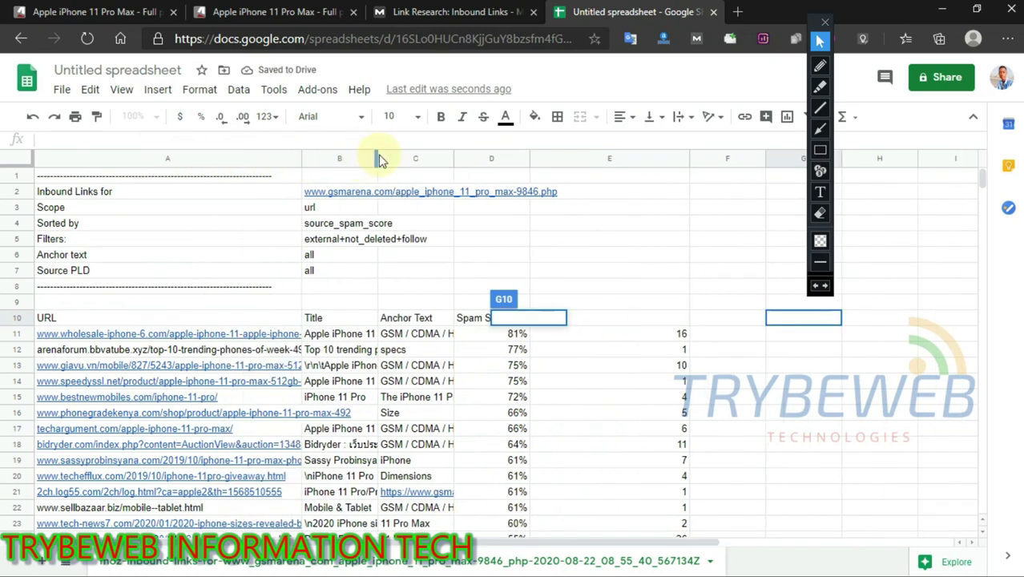
left_click_drag(376, 158, 485, 159)
left_click_drag(564, 159, 640, 158)
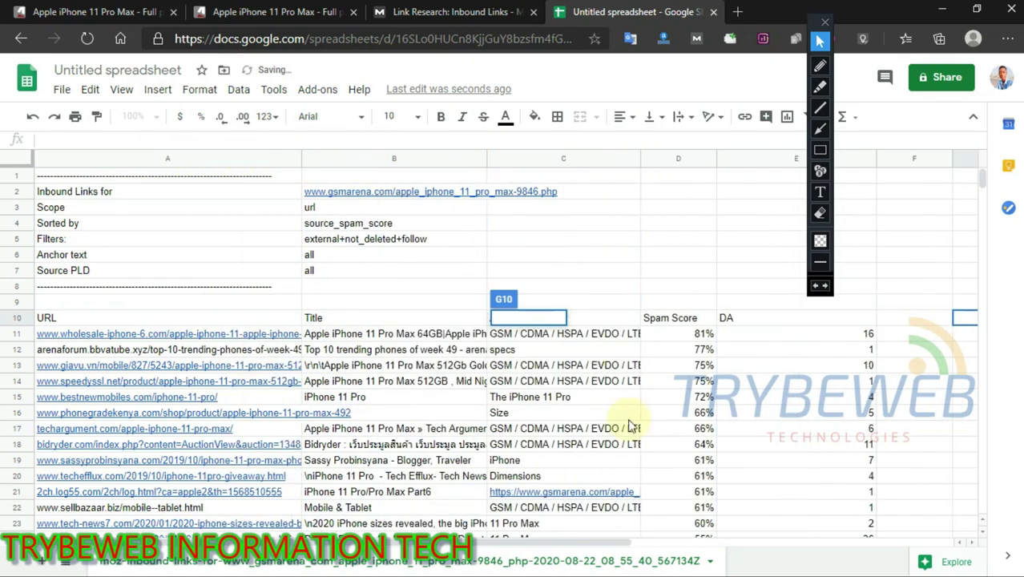
- Review the Spam Score and DA values further down the link list, with the annotation toolbar moved clear of the data
mouse_move(983, 183)
left_mouse_down()
mouse_move(987, 216)
mouse_move(986, 188)
left_mouse_up()
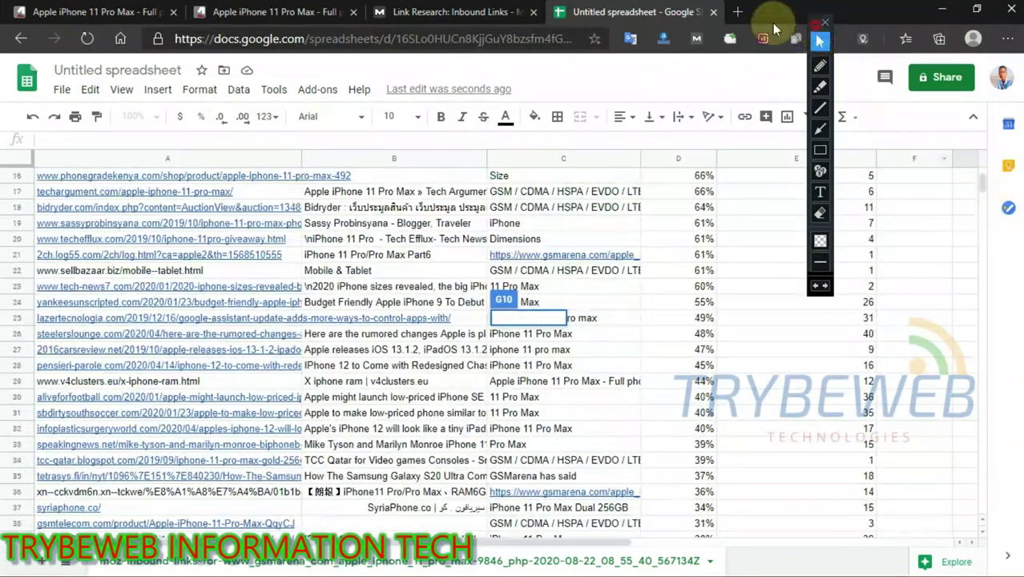
left_click_drag(821, 29, 110, 15)
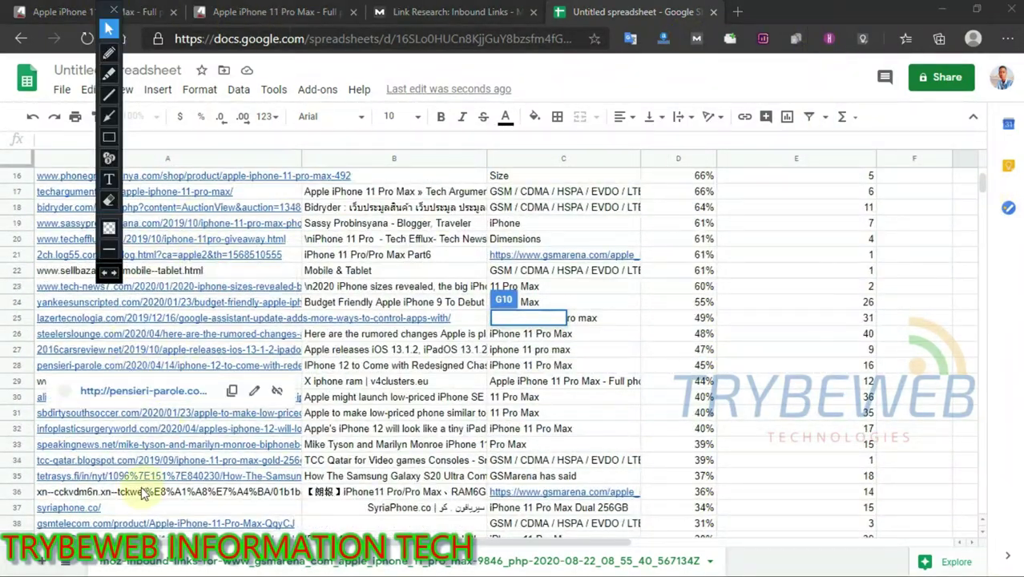
left_click_drag(983, 177, 984, 205)
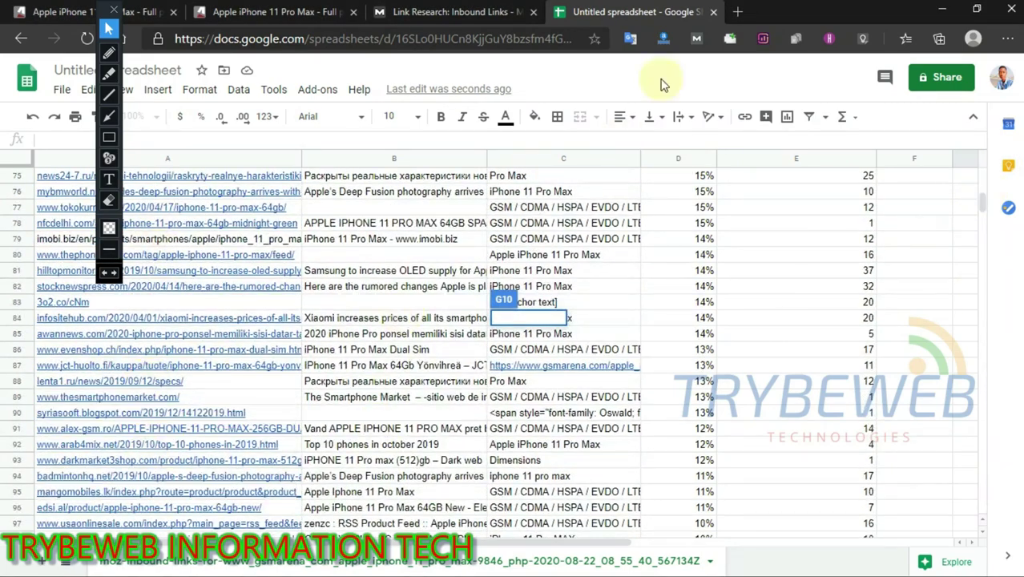
- Open tecronet.com in a new browser tab
left_click(737, 11)
type("tecroet")
key("BackSpace")
key("BackSpace")
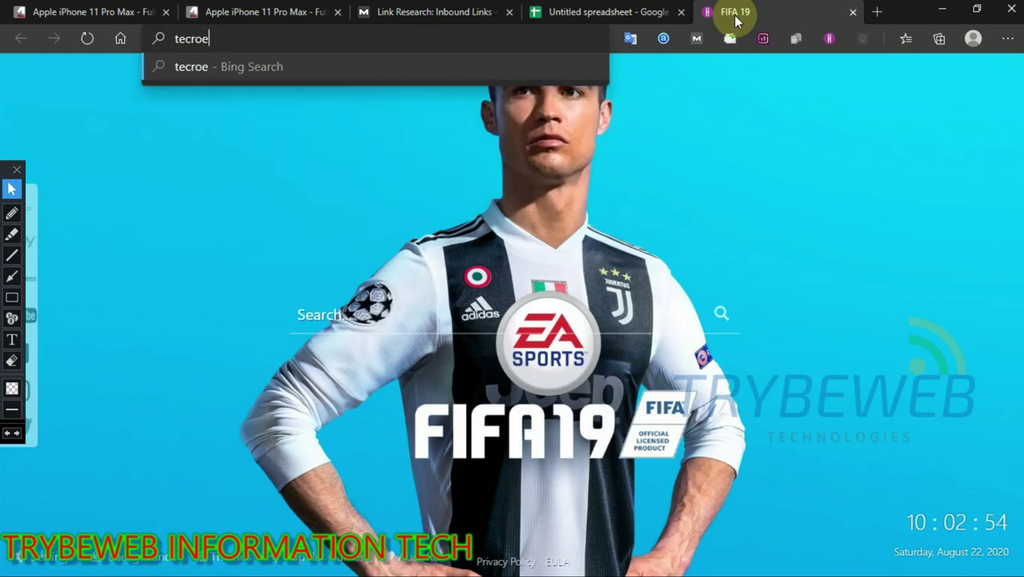
type("net")
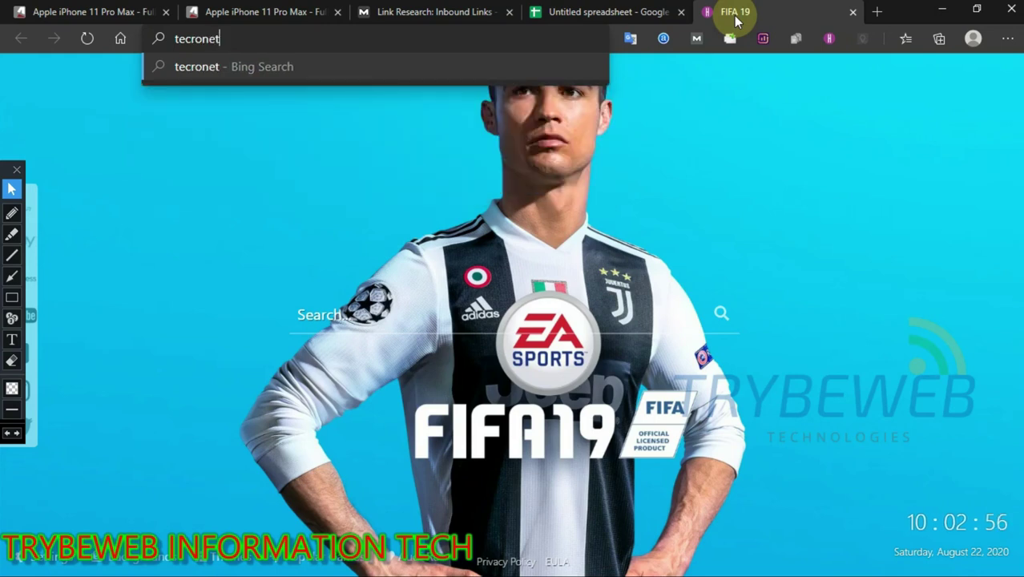
type(".com")
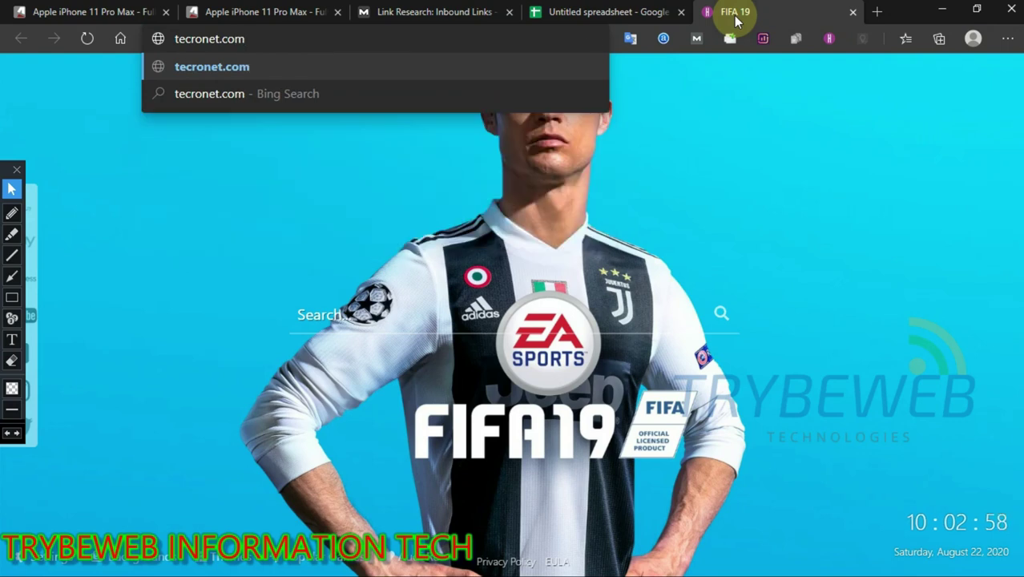
key("Return")
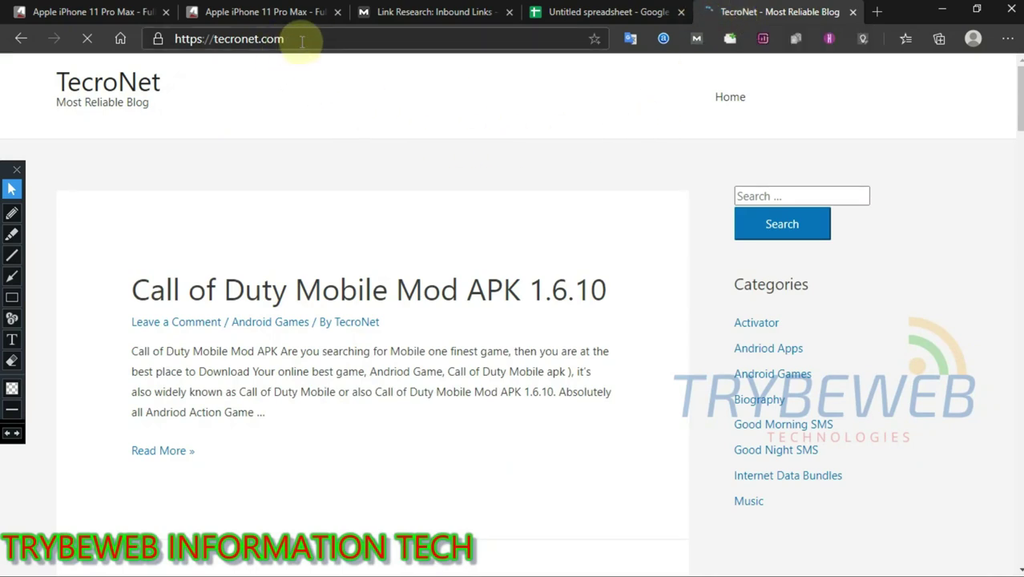
left_click_drag(1018, 93, 999, 64)
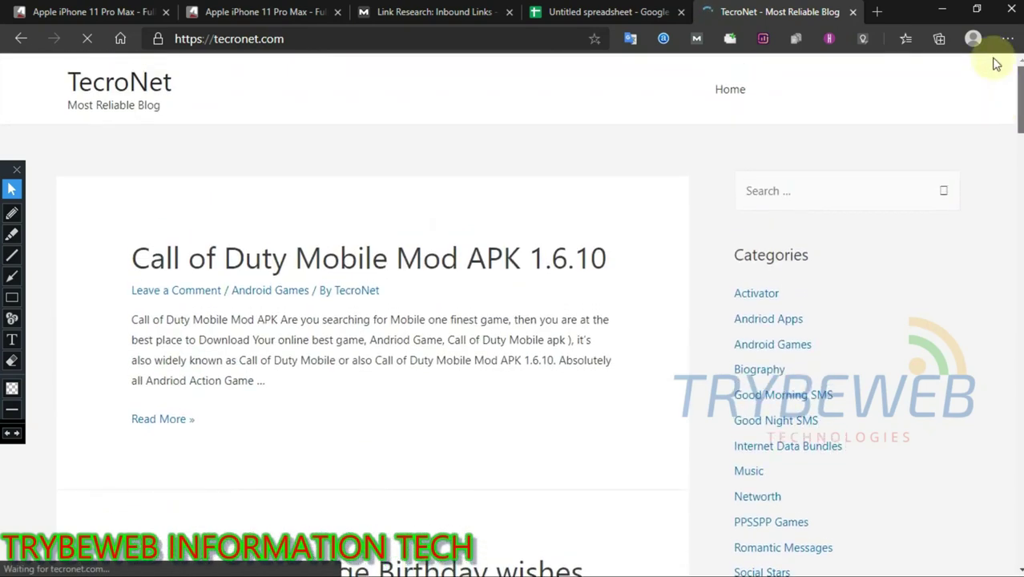
- Copy the TecroNet site's address from the browser
left_click(288, 37)
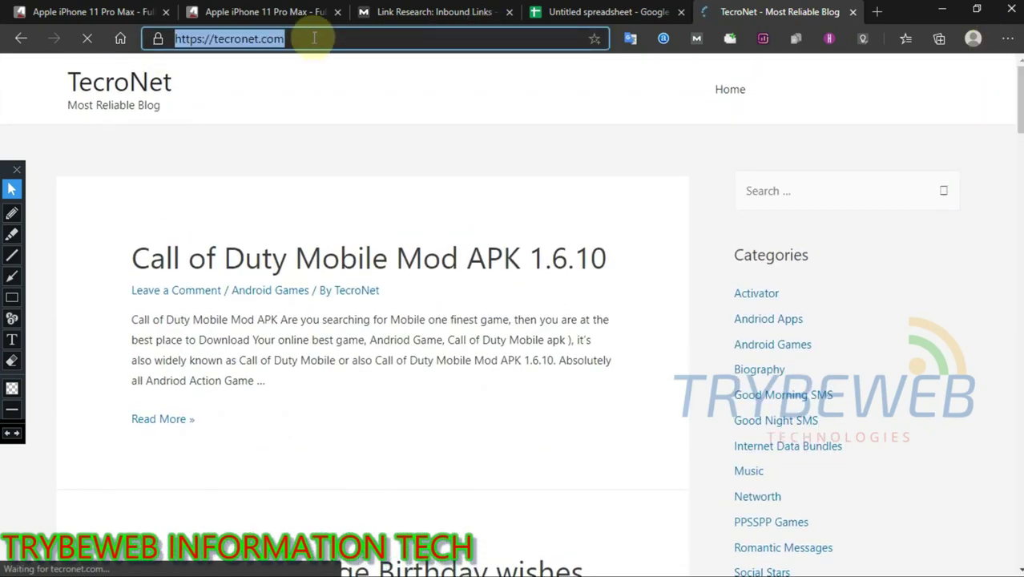
right_click(314, 37)
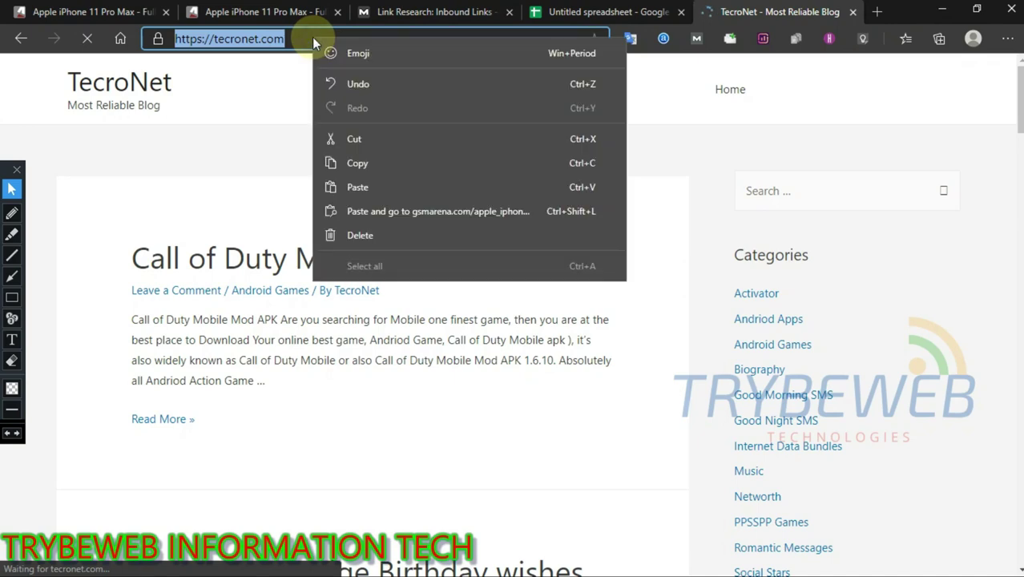
left_click(385, 165)
mouse_move(439, 7)
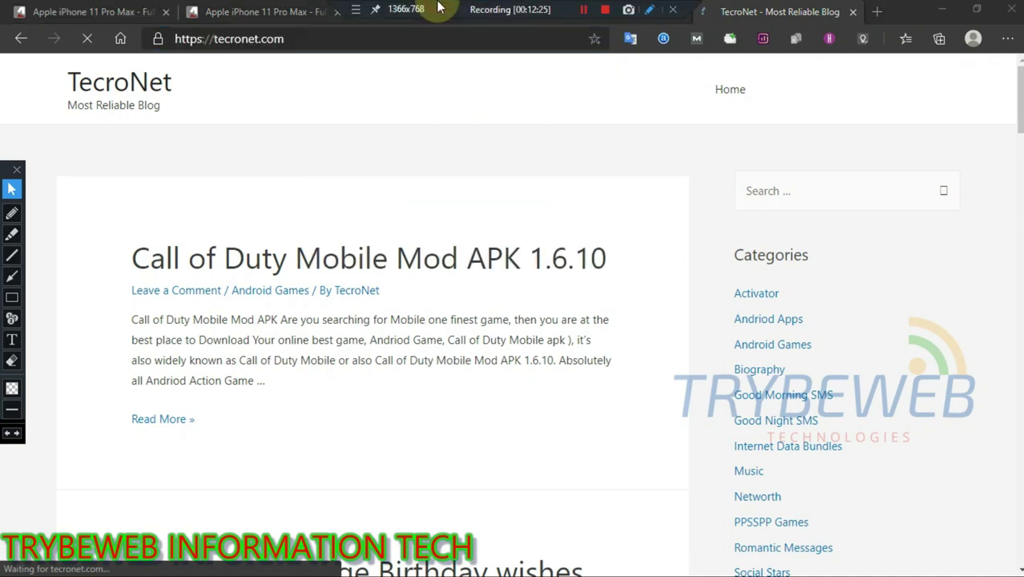
left_click(416, 12)
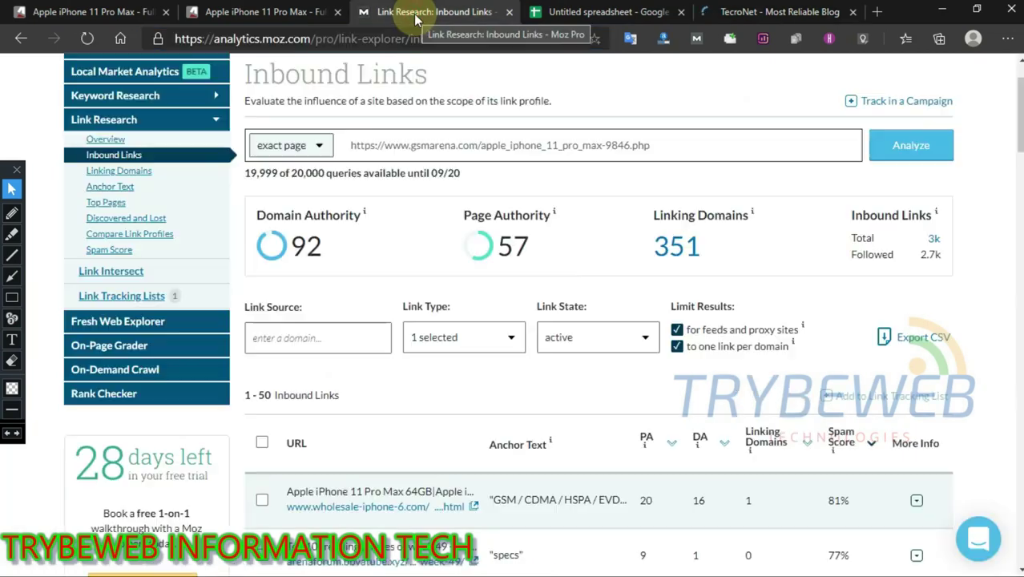
left_click(658, 142)
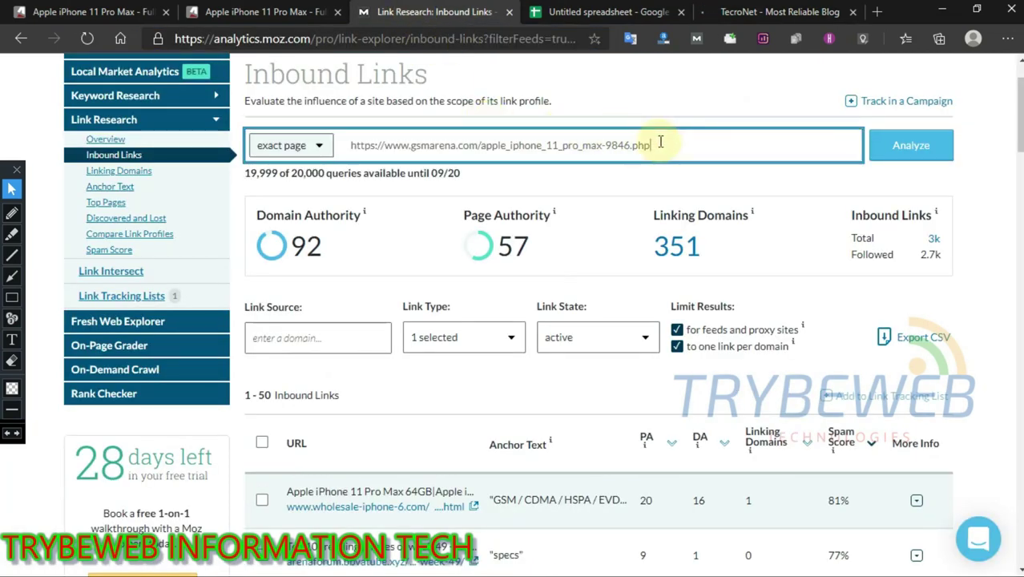
key("ctrl+a")
key("BackSpace")
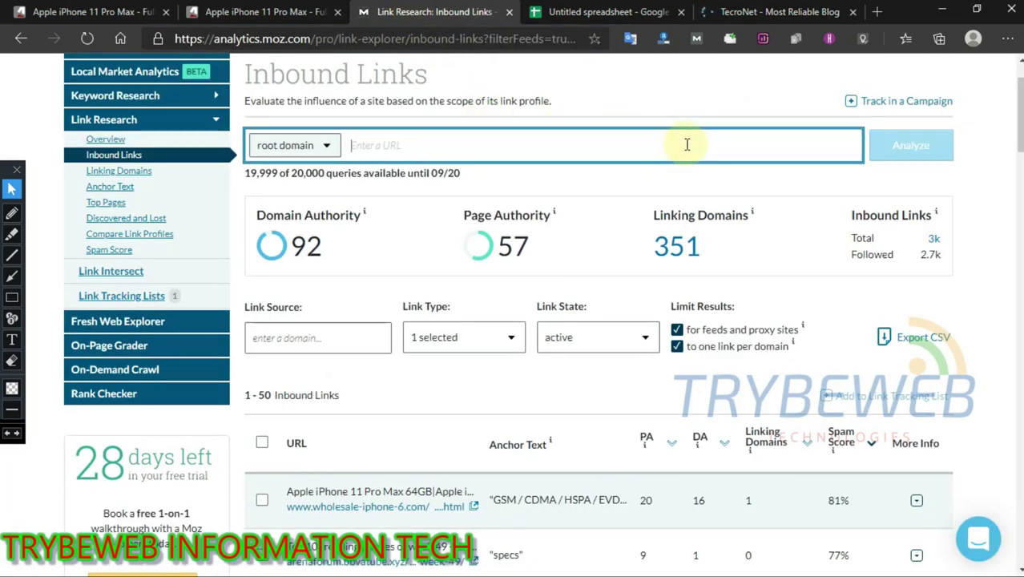
key("ctrl+v")
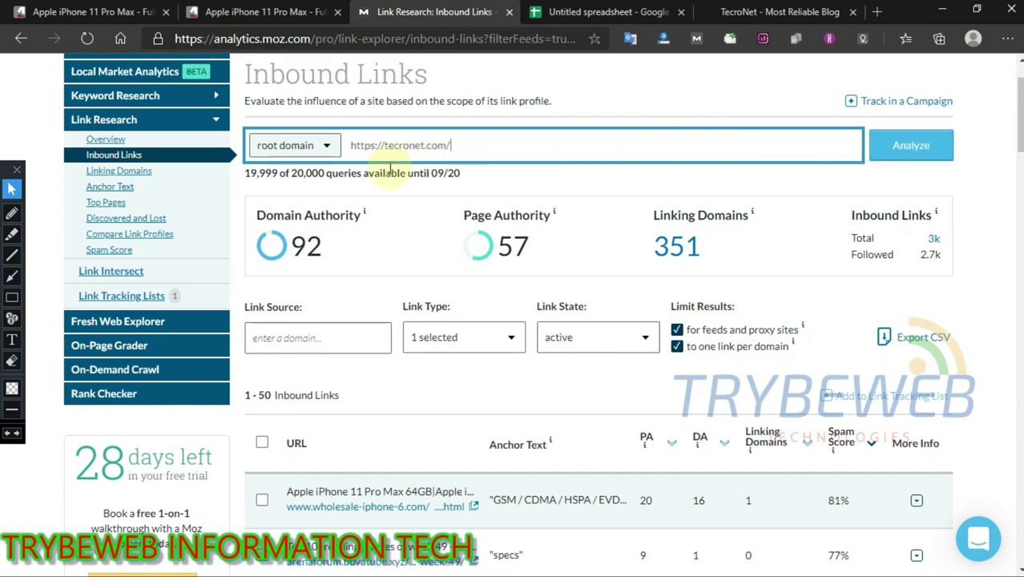
left_click(903, 147)
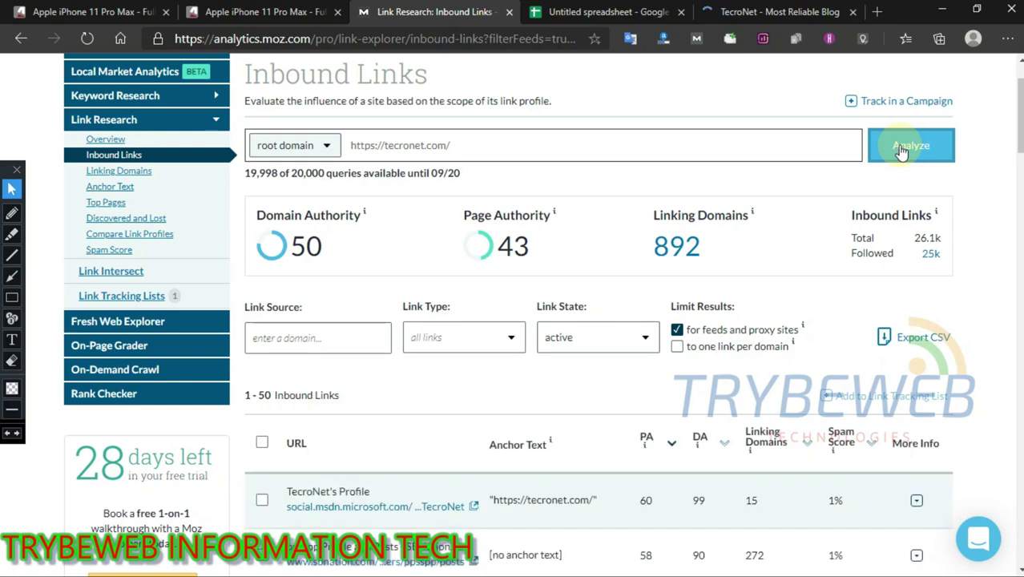
- Limit the TecroNet inbound links to one link per domain and filter them by a single link type
scroll(736, 152, "down", 2)
scroll(677, 172, "up", 1)
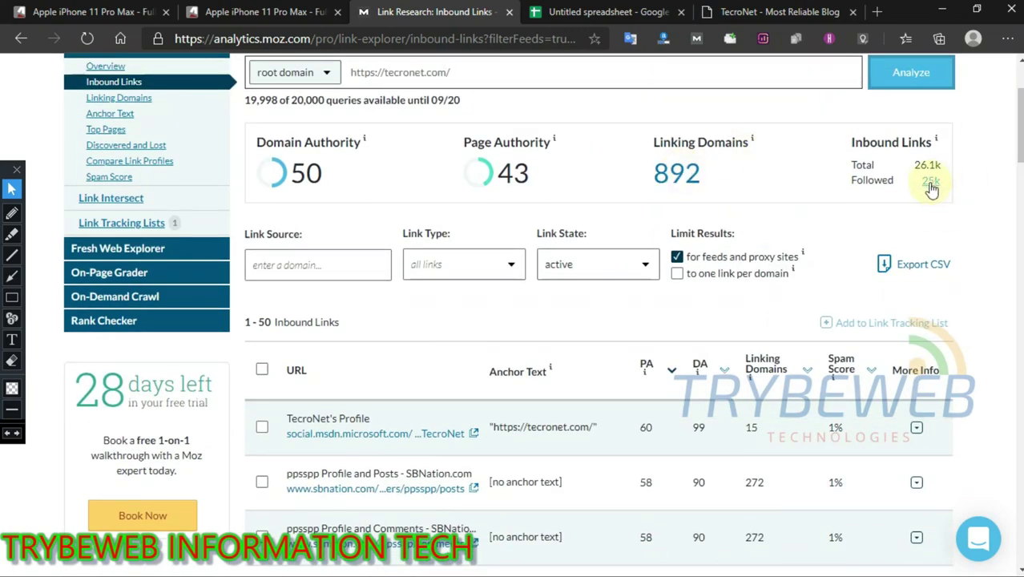
scroll(931, 189, "down", 1)
scroll(137, 235, "up", 3)
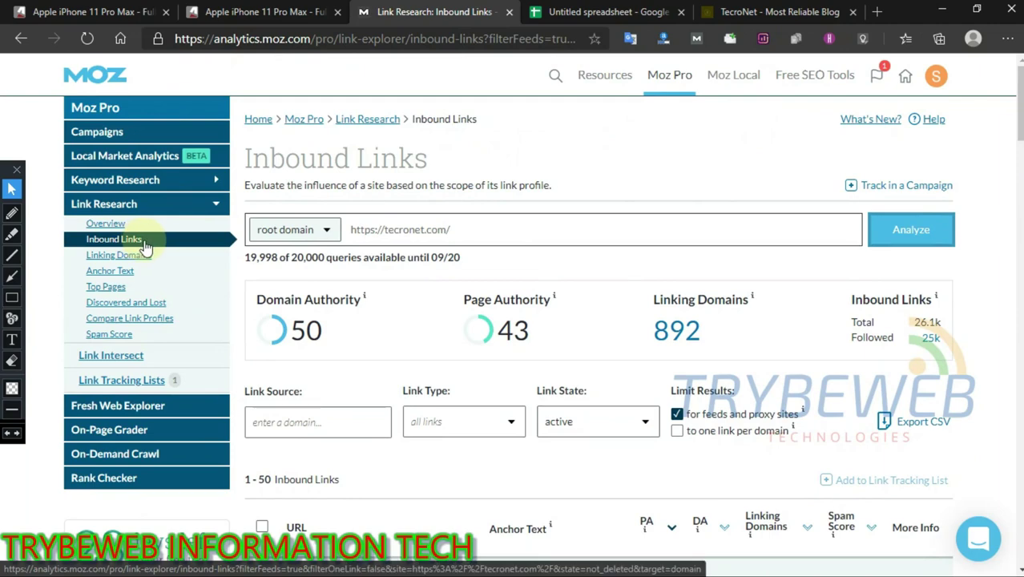
scroll(513, 292, "down", 3)
scroll(821, 335, "up", 2)
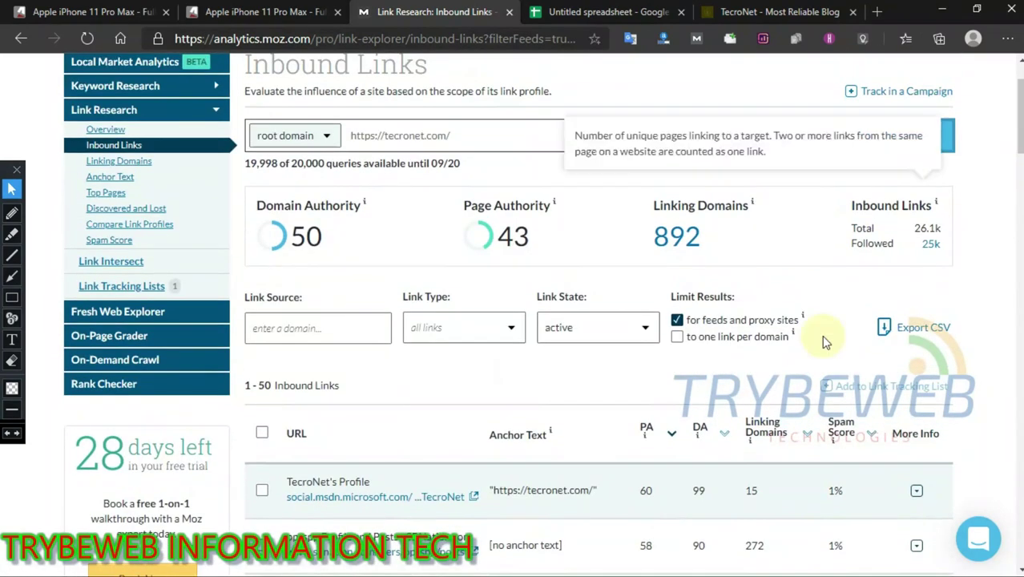
left_click(676, 338)
scroll(537, 362, "down", 1)
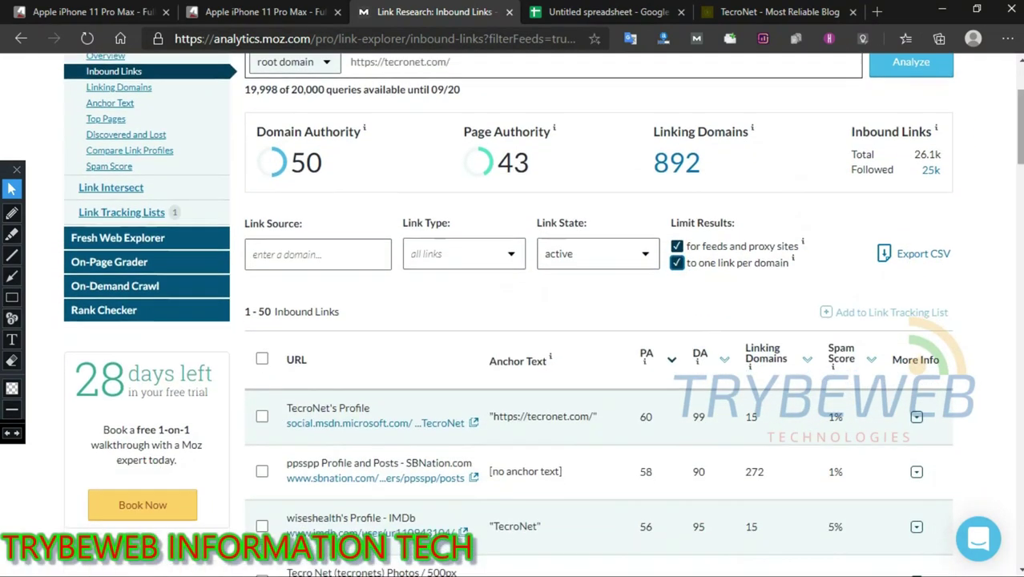
left_click(448, 255)
left_click(990, 222)
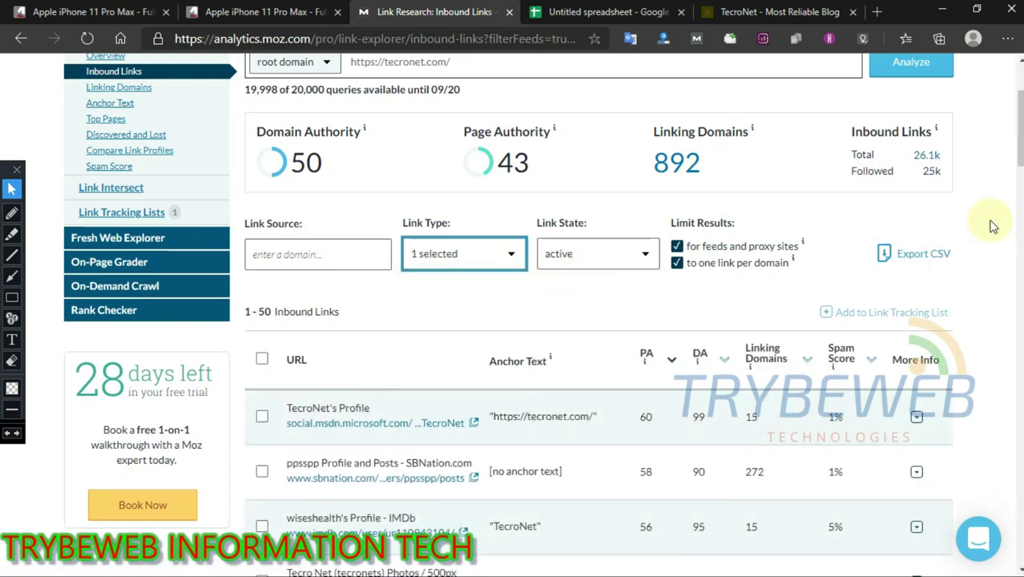
scroll(851, 281, "down", 3)
scroll(851, 281, "up", 1)
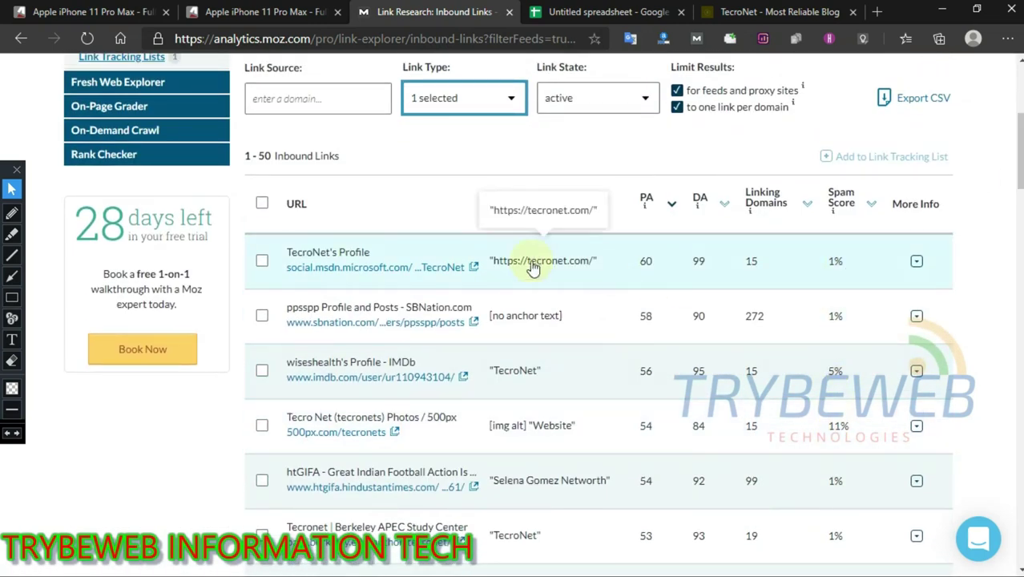
scroll(801, 240, "up", 1)
left_click(12, 297)
key("Escape")
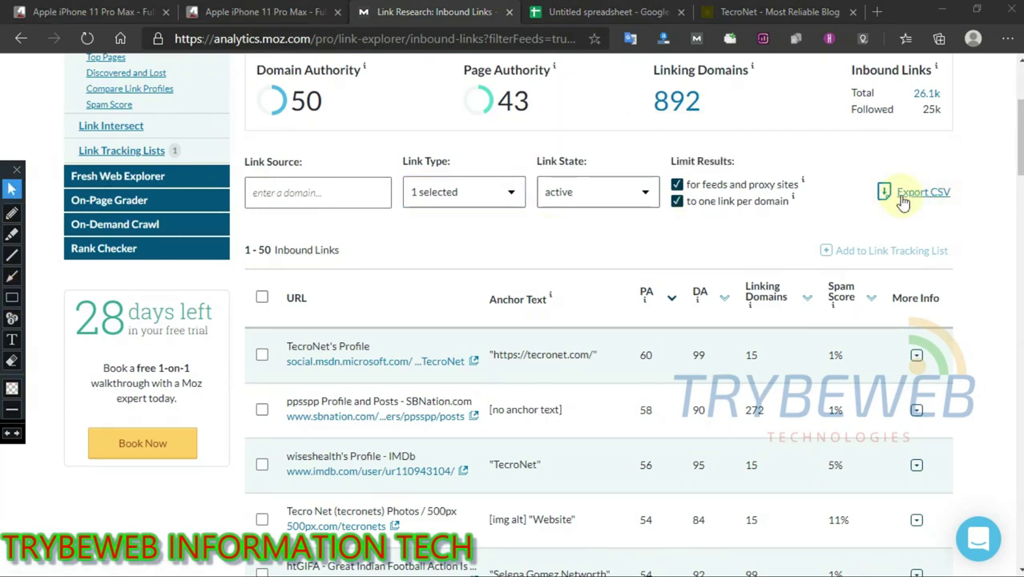
- Export tecronet.com's filtered inbound links from Moz as a CSV file
left_click(884, 190)
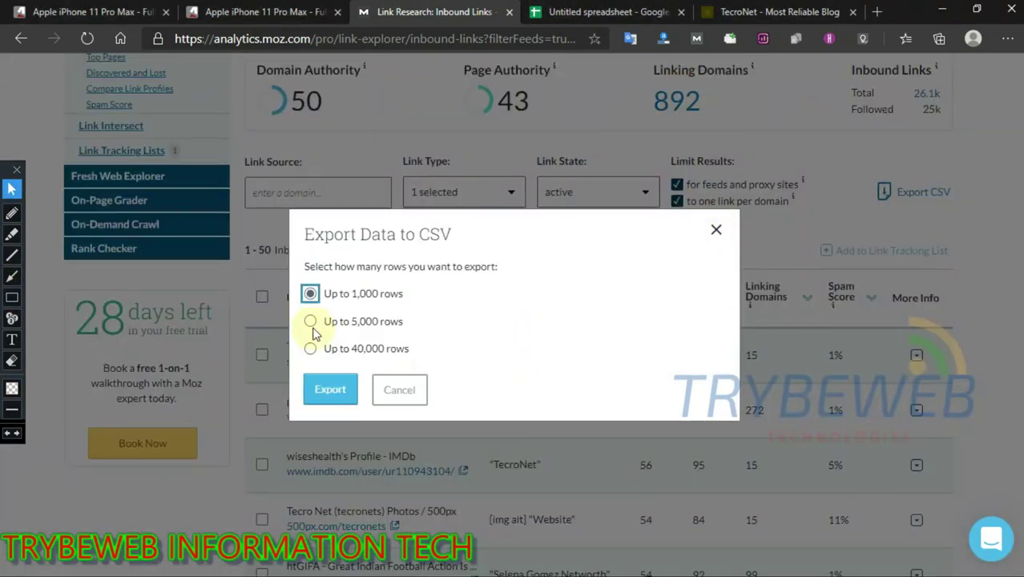
left_click(327, 389)
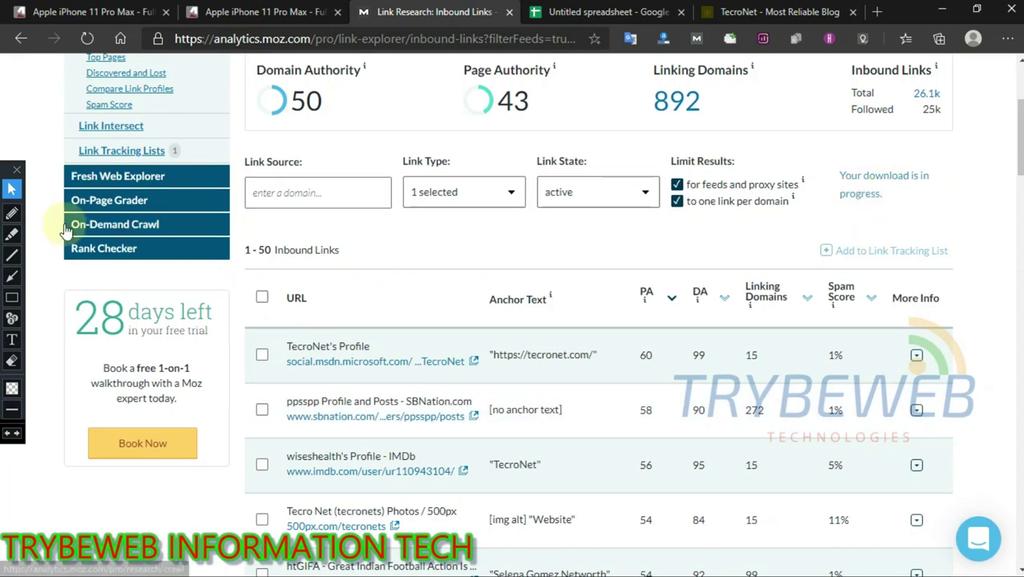
- Mark the export area and the CSV download notification with red rectangles and an arrow, and clear the markings
left_click(12, 297)
left_click_drag(825, 164, 927, 221)
left_click(12, 275)
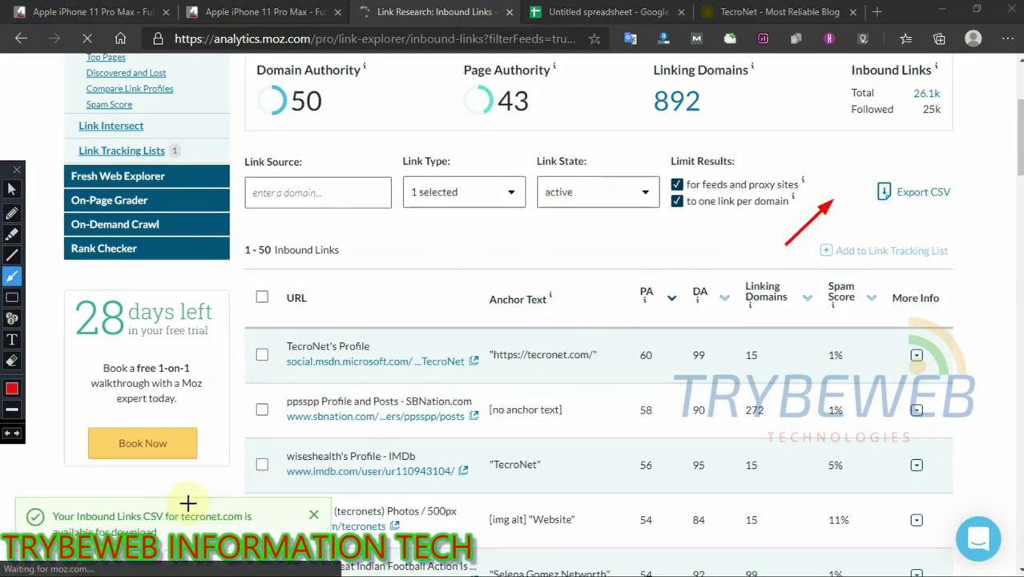
left_click(12, 298)
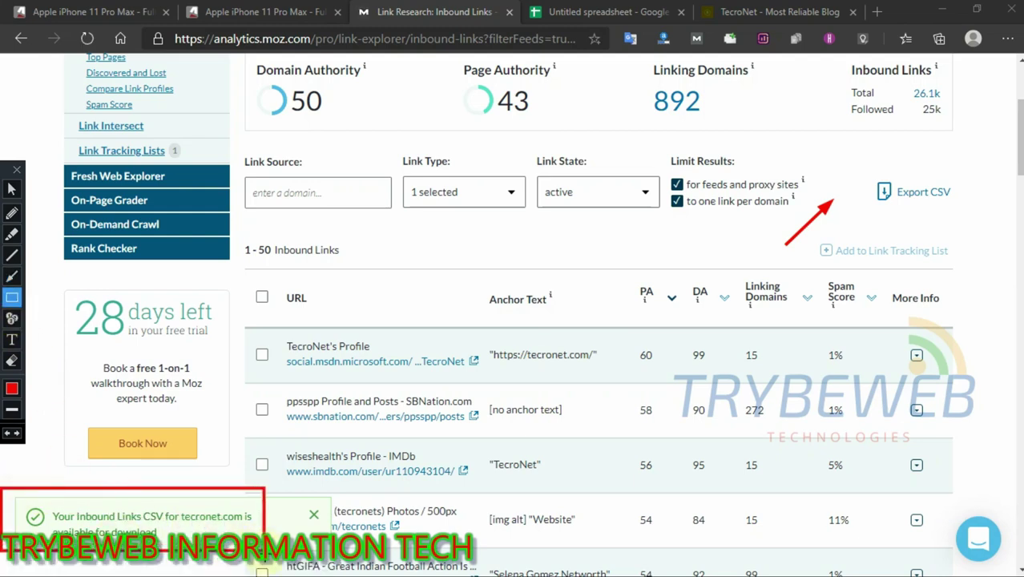
left_click(12, 189)
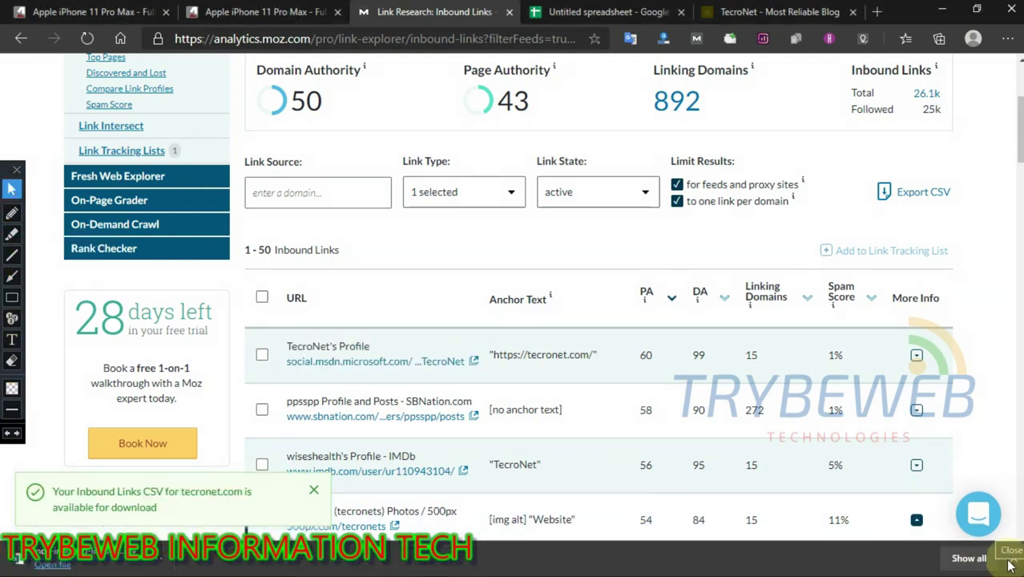
- Locate the downloaded tecronet.com CSV in the Downloads folder and close the folder window
right_click(148, 558)
left_click(232, 476)
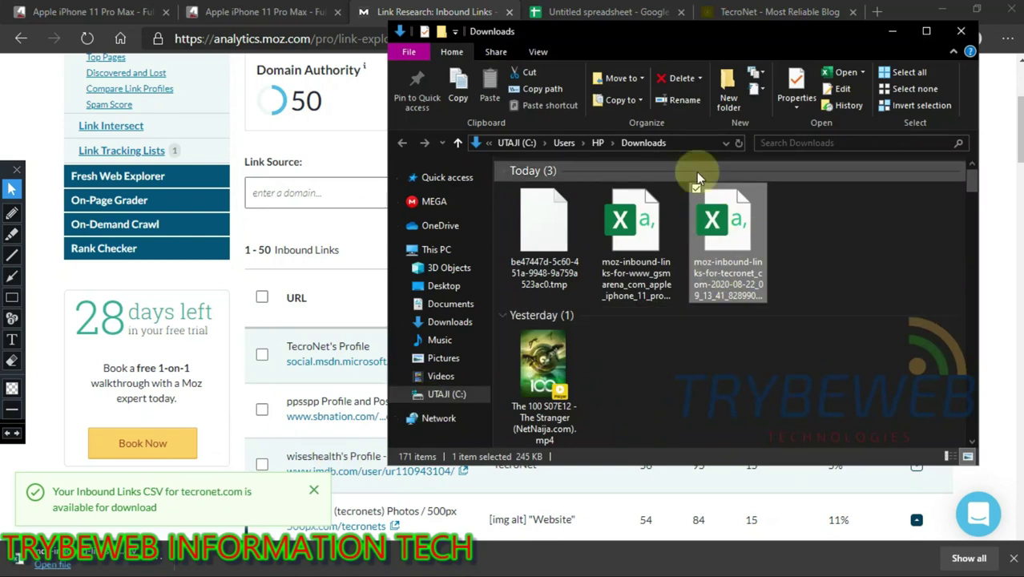
left_click(705, 142)
left_click(960, 30)
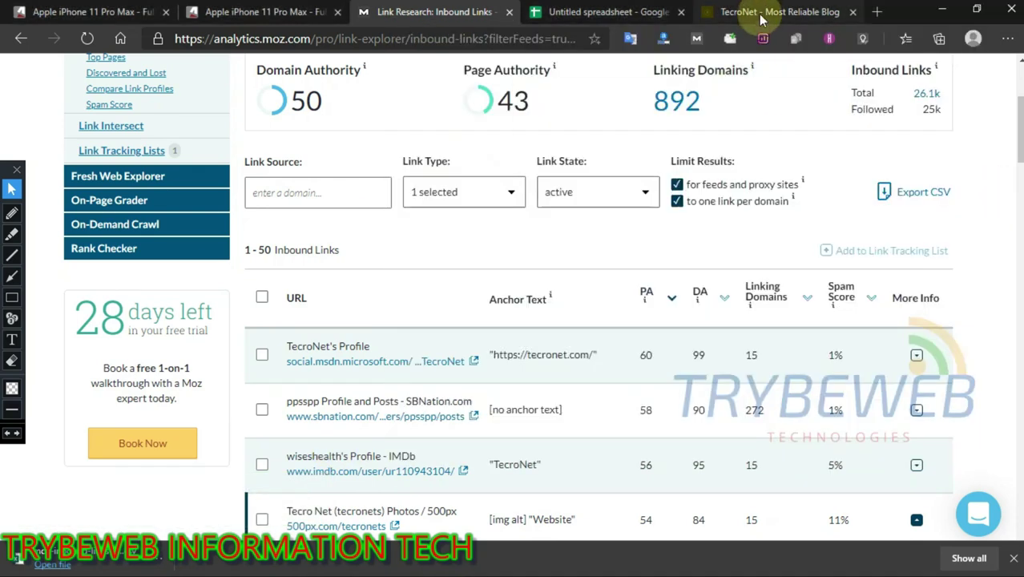
- Return to the Google Sheets home page and create a new blank spreadsheet
left_click(606, 12)
left_click(26, 89)
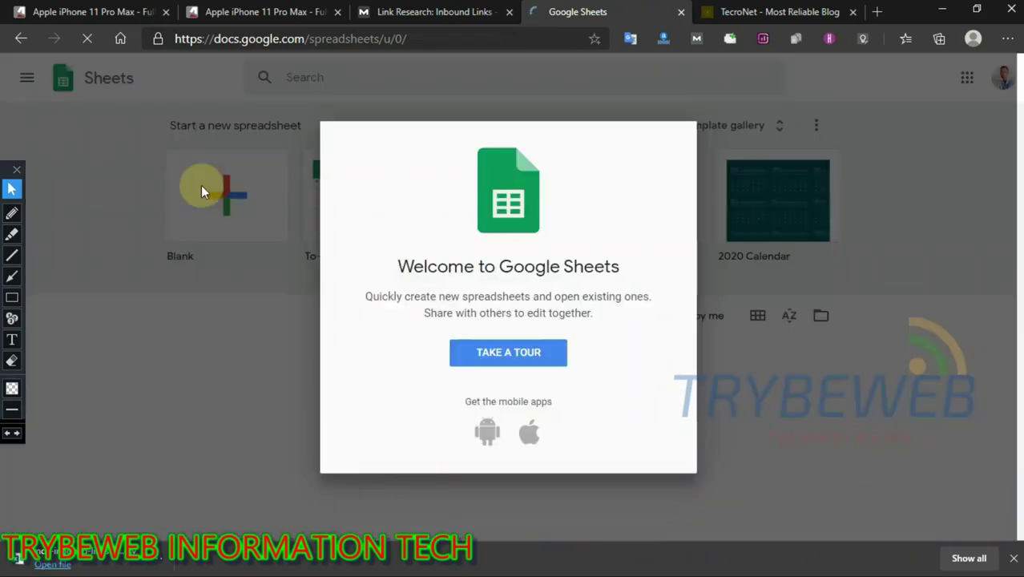
left_click(201, 191)
left_click(240, 196)
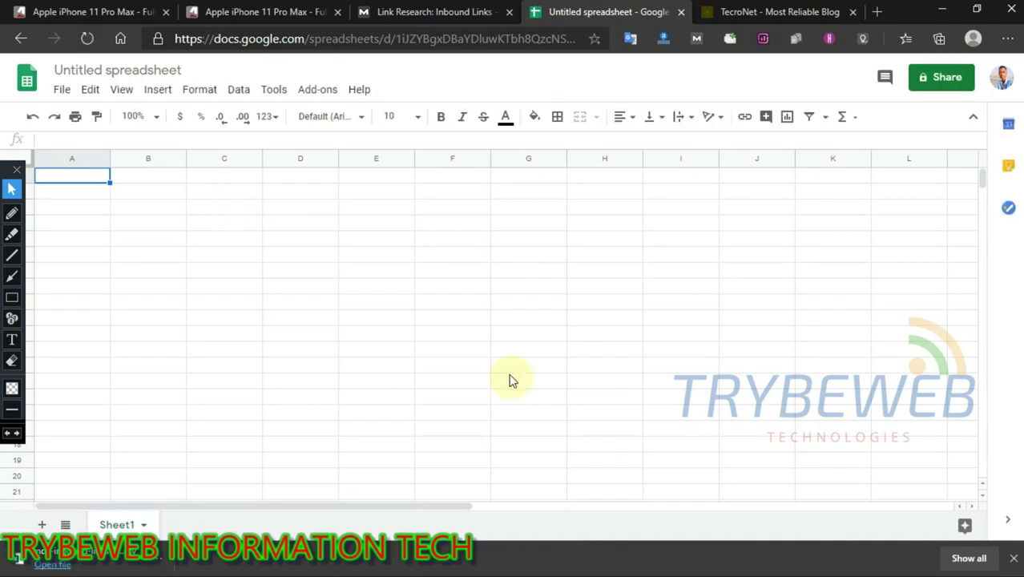
- Import moz-inbound-links-for-tecronet_com-2020-08-22_09_13_41_828990Z.csv, replacing the spreadsheet, with automatic separator detection and text conversion on
left_click(62, 89)
left_click(87, 201)
left_click(332, 216)
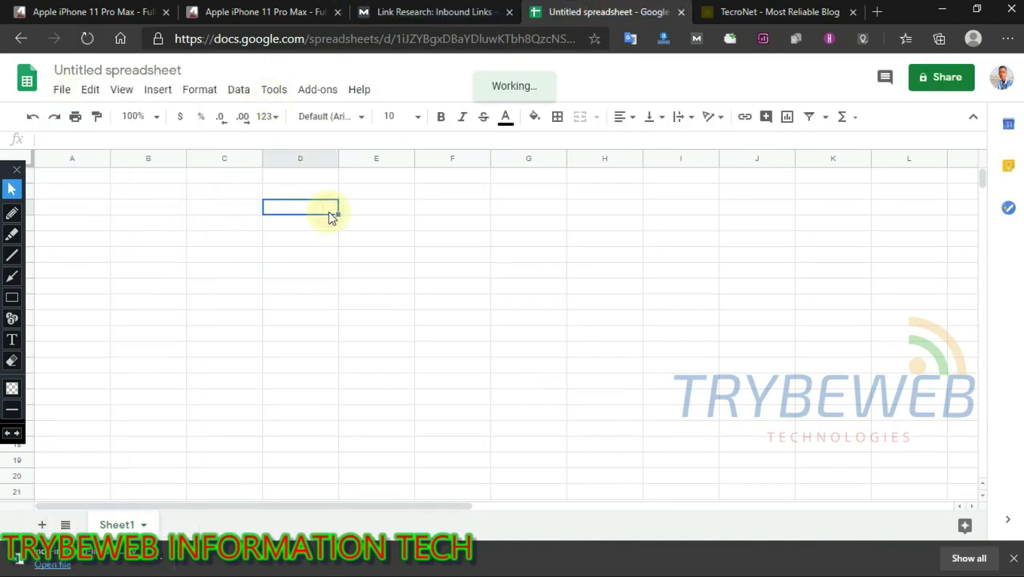
left_click(457, 147)
left_click(512, 330)
left_click(183, 160)
left_click(894, 522)
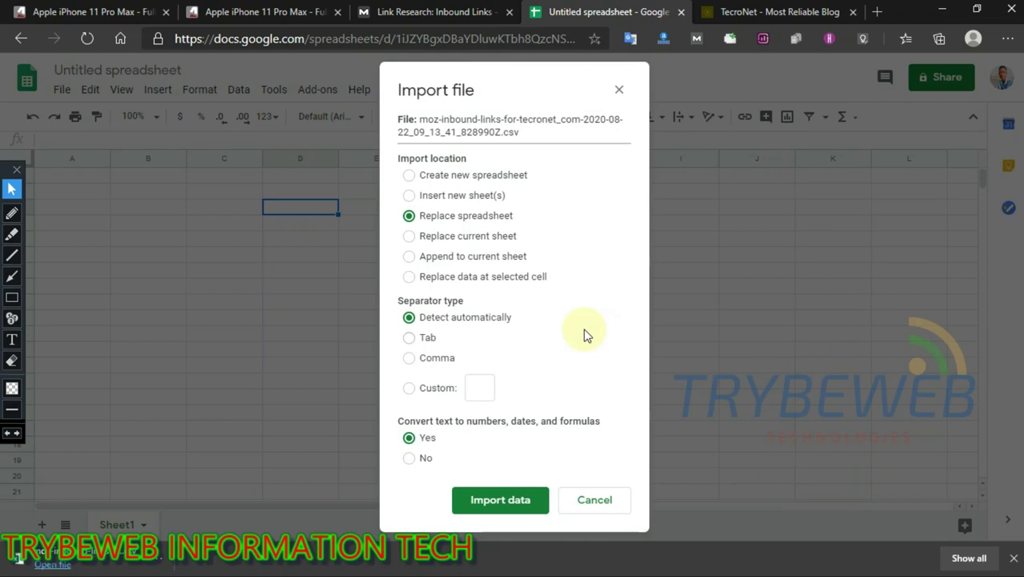
left_click(499, 500)
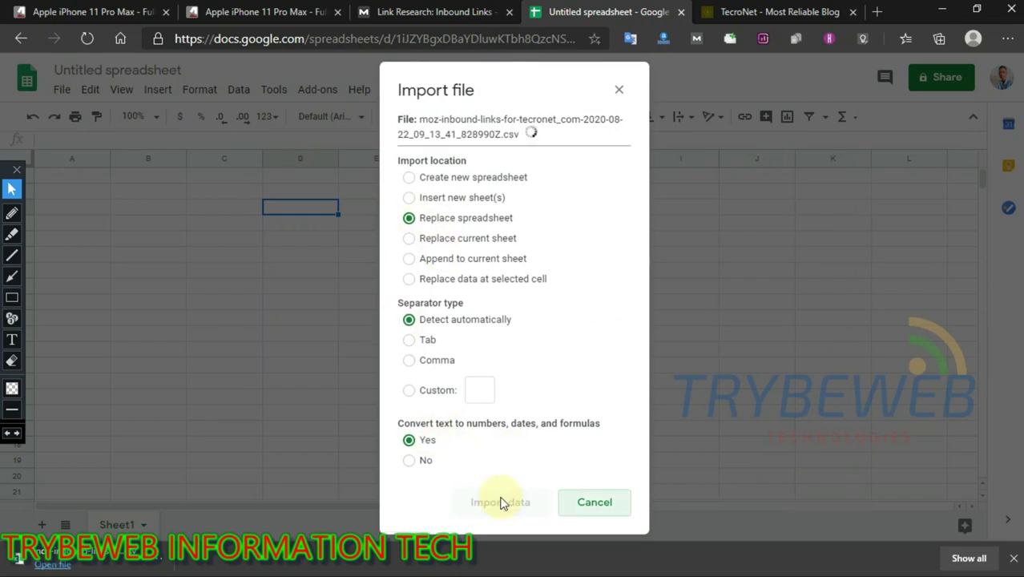
- Clear the annotation toolbar and downloads bar out of the way and widen column A to show the URLs in full
left_click_drag(9, 186, 1011, 232)
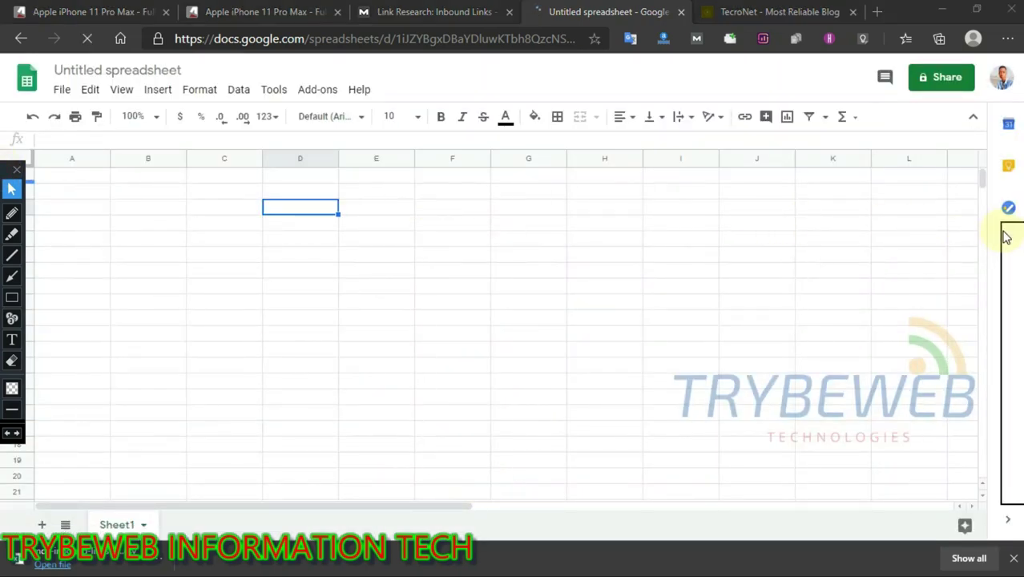
left_click(1011, 560)
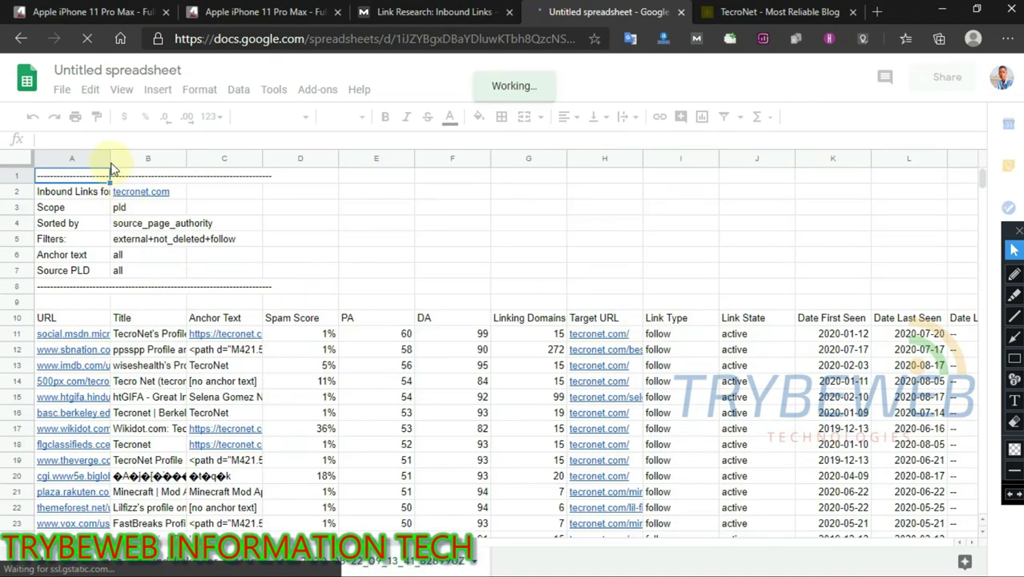
left_click_drag(110, 159, 292, 175)
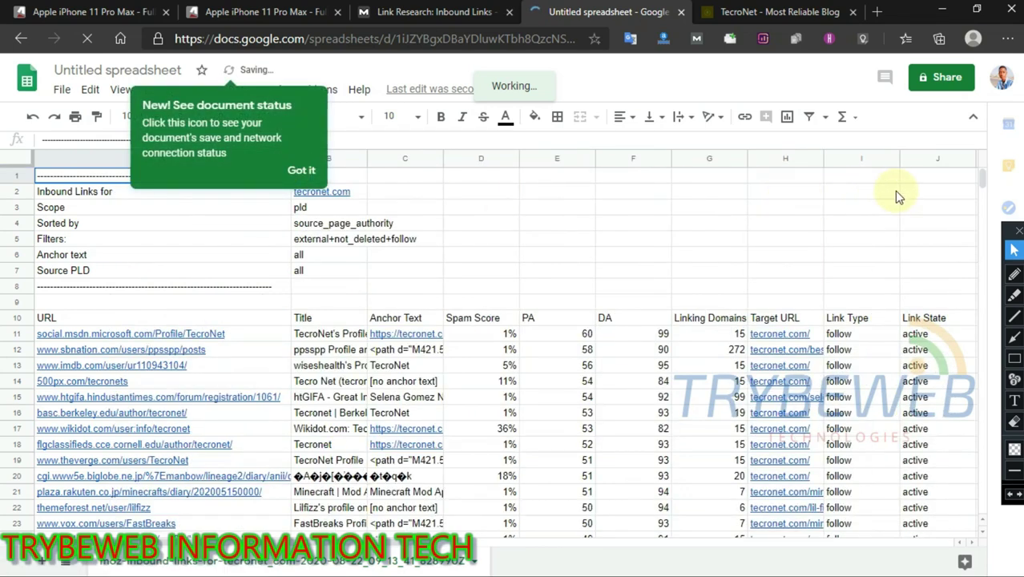
left_click(302, 172)
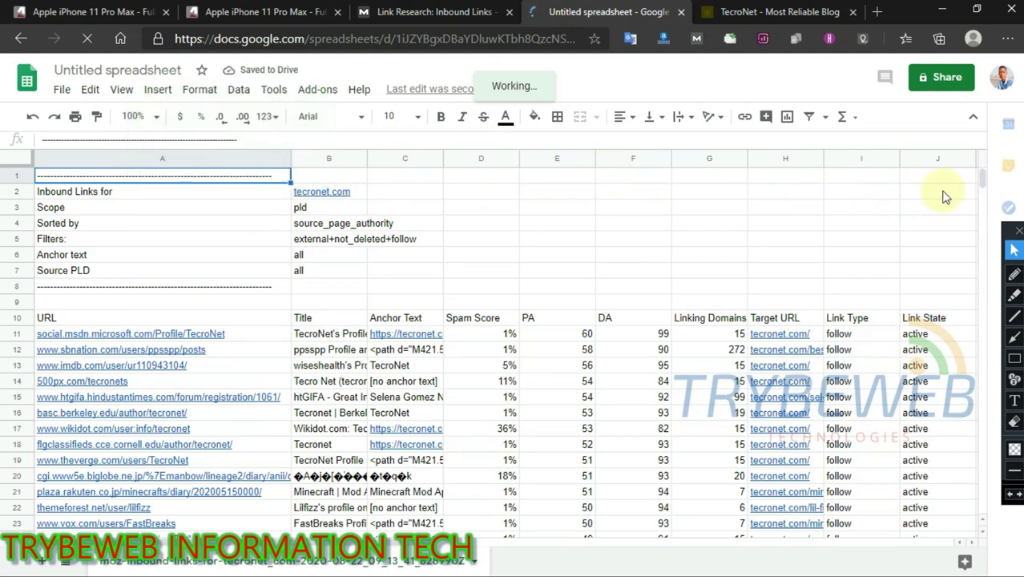
- Copy the visual.ly/community/Infographics/health/tecronet link from row 28 of the URL column
scroll(983, 182, "down", 2)
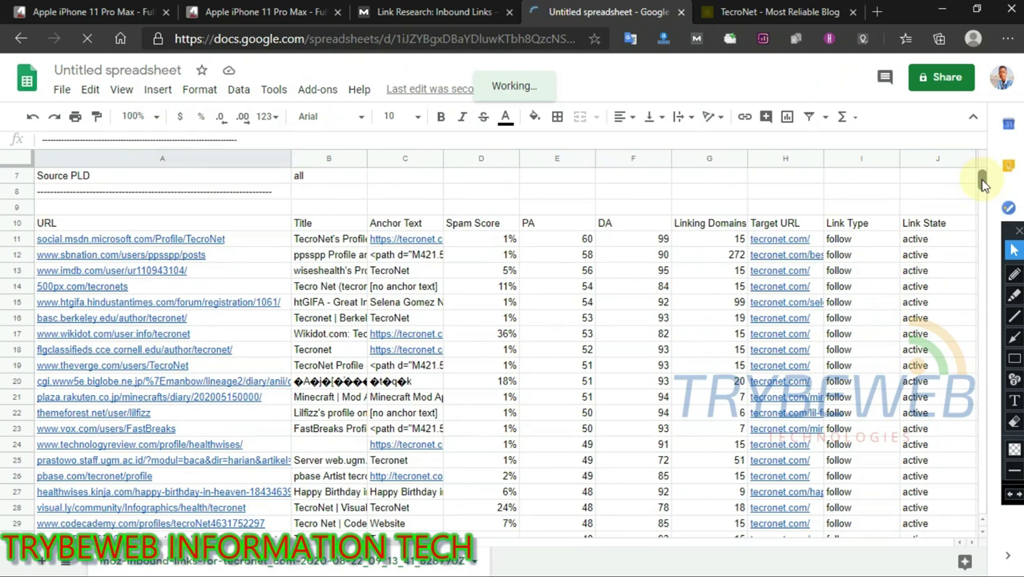
scroll(983, 183, "down", 1)
scroll(141, 288, "down", 1)
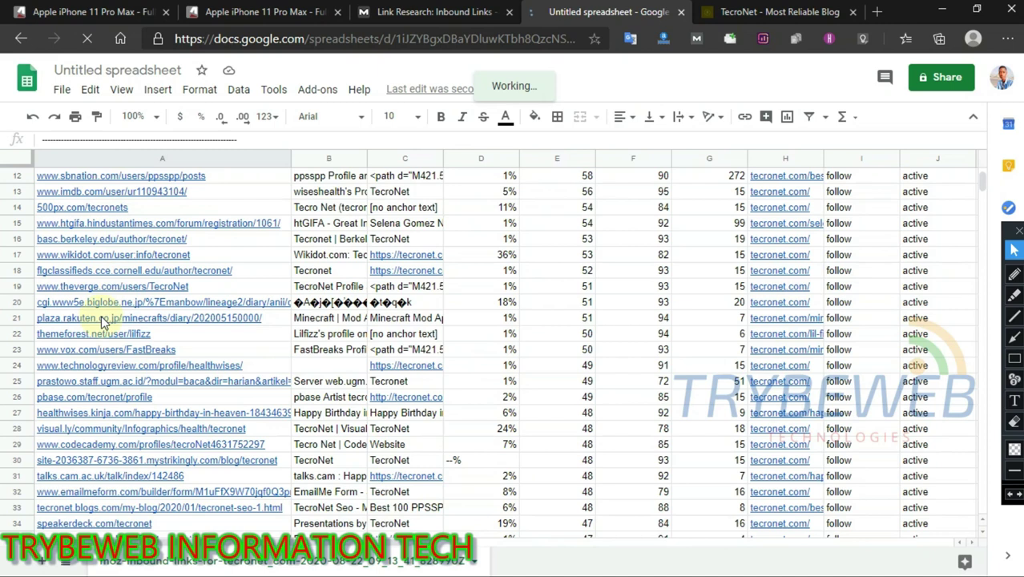
left_click(97, 242)
mouse_move(102, 388)
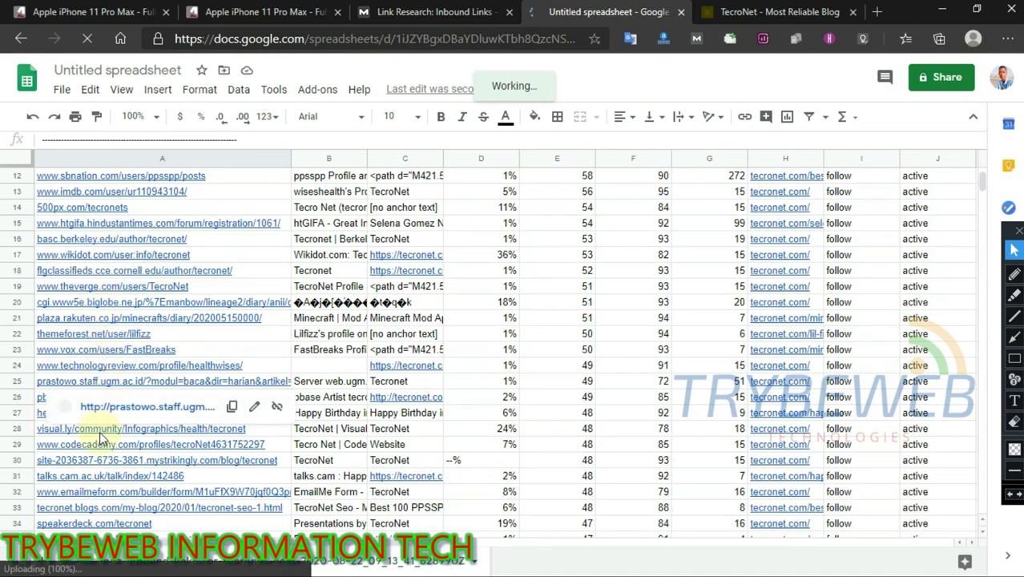
left_click(44, 433)
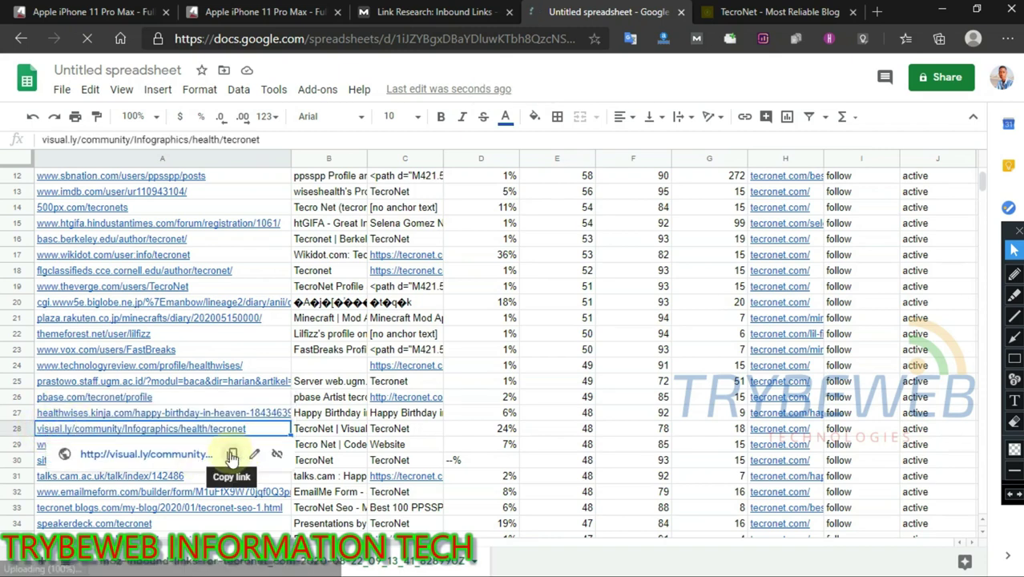
left_click(232, 454)
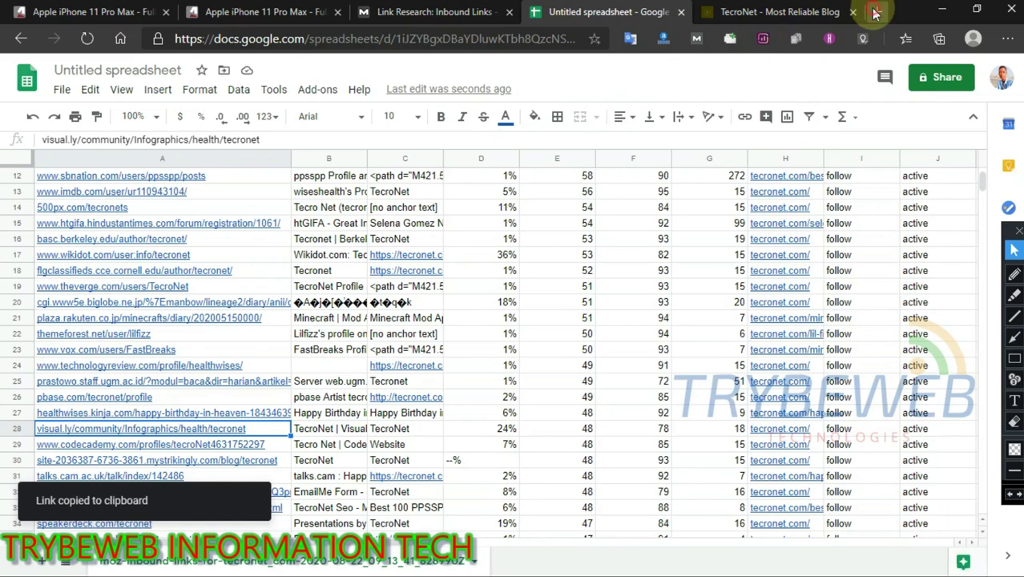
- Open the copied visual.ly link in a new browser tab and accept the cookie notice
left_click(876, 12)
key("ctrl+v")
key("Return")
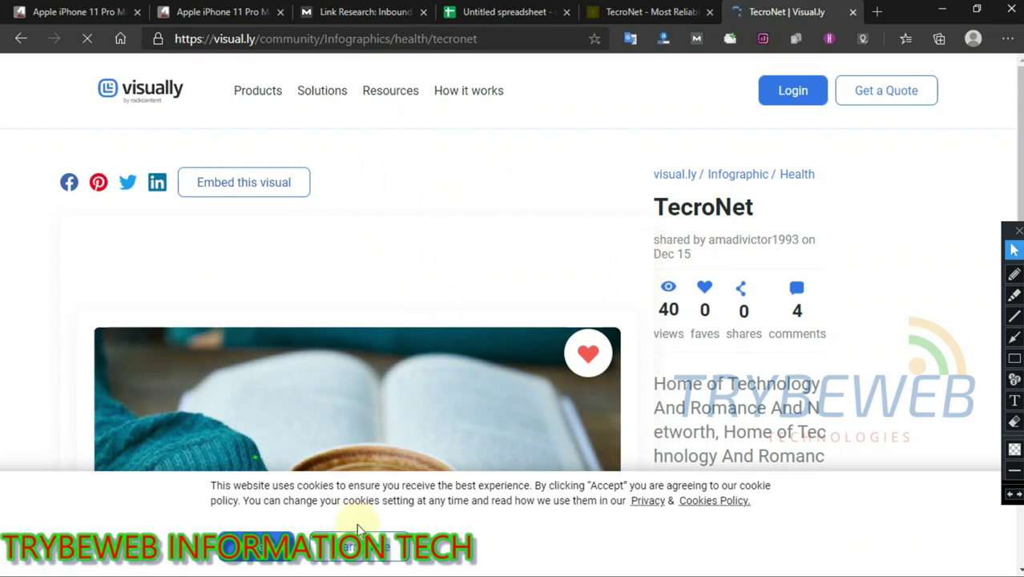
left_click(272, 553)
- Outline the Publisher and Designer link lists on the visual.ly page in red, clear the outlines and review the rest of the page
mouse_move(1011, 231)
left_mouse_down()
mouse_move(468, 181)
mouse_move(28, 172)
left_mouse_up()
scroll(729, 165, "down", 5)
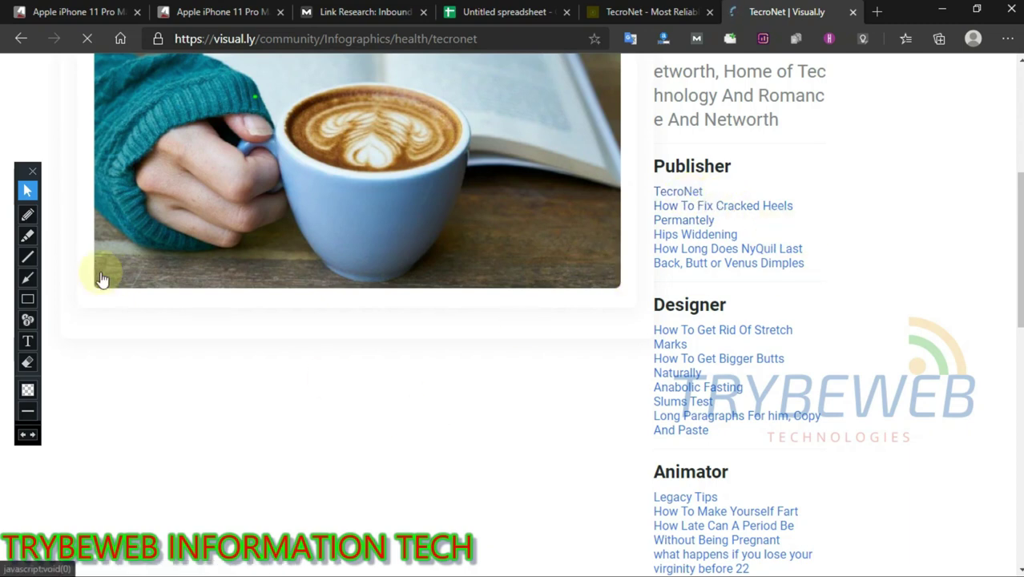
left_click(27, 298)
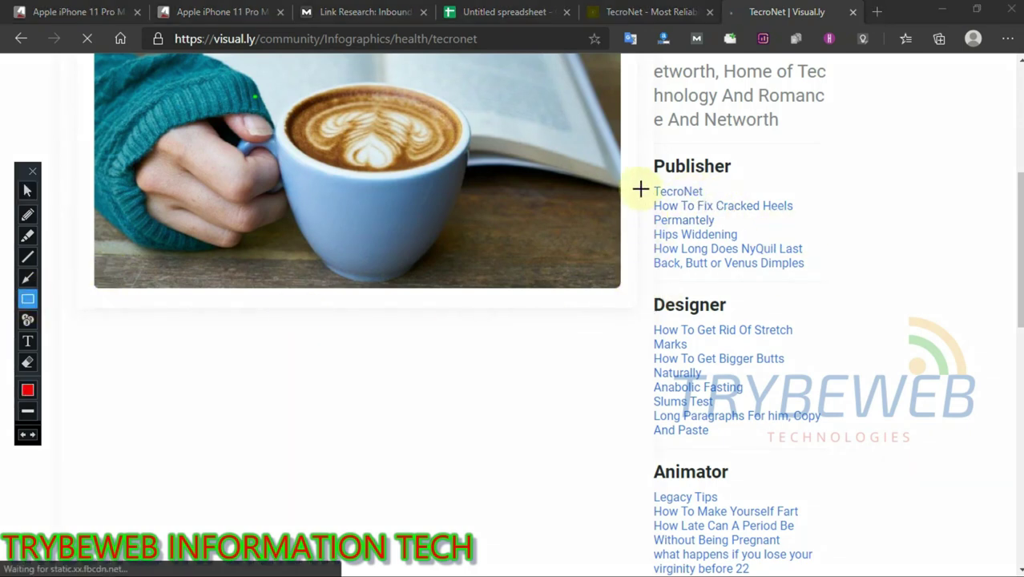
left_click_drag(729, 258, 825, 276)
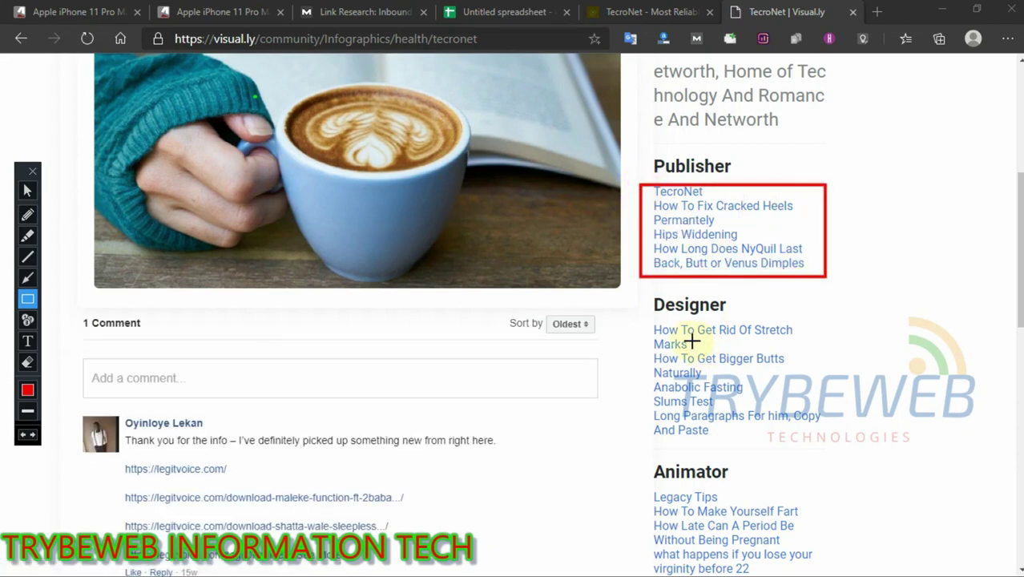
mouse_move(656, 322)
left_mouse_down()
mouse_move(754, 430)
mouse_move(846, 443)
left_mouse_up()
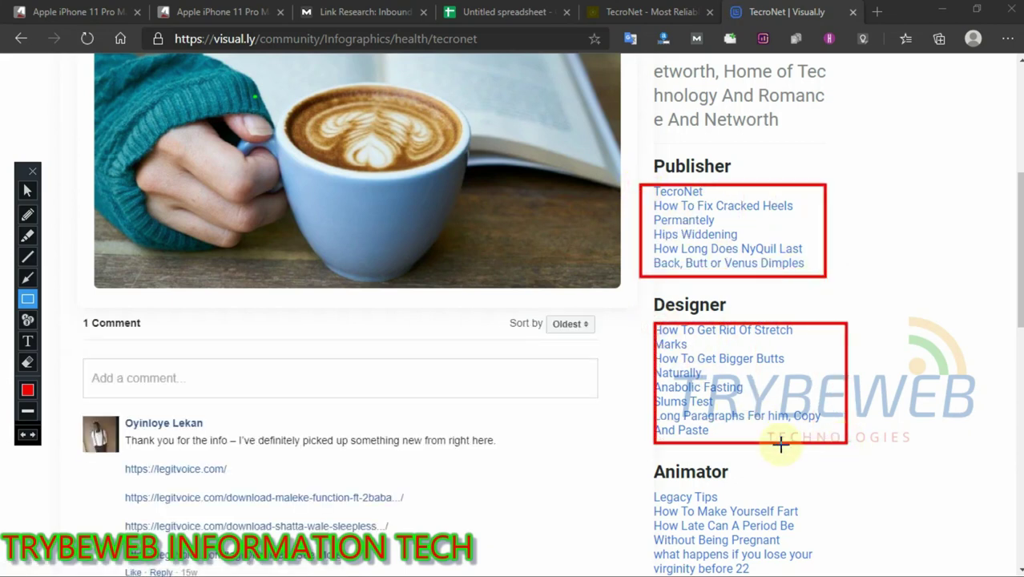
key("Delete")
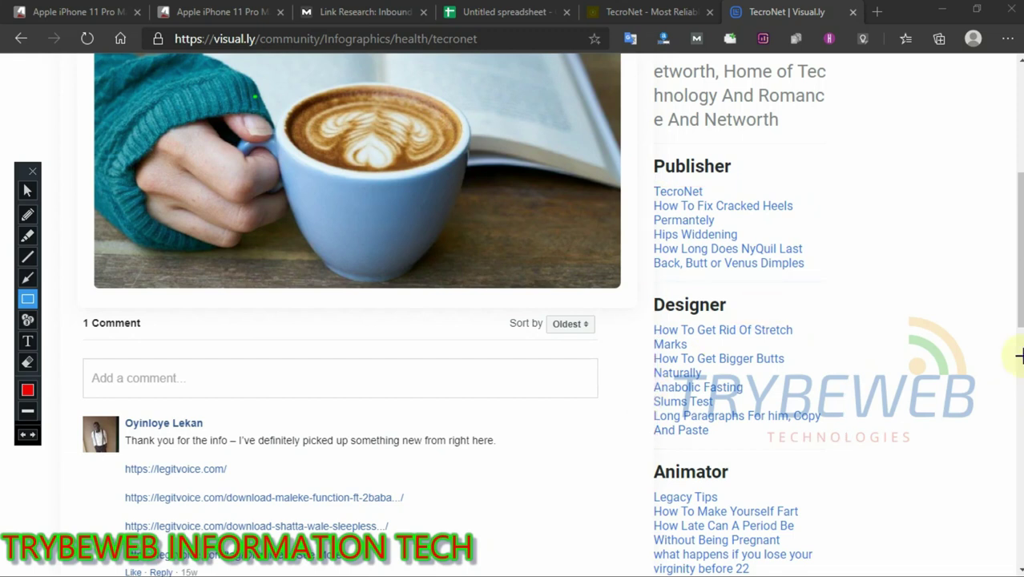
left_click(27, 192)
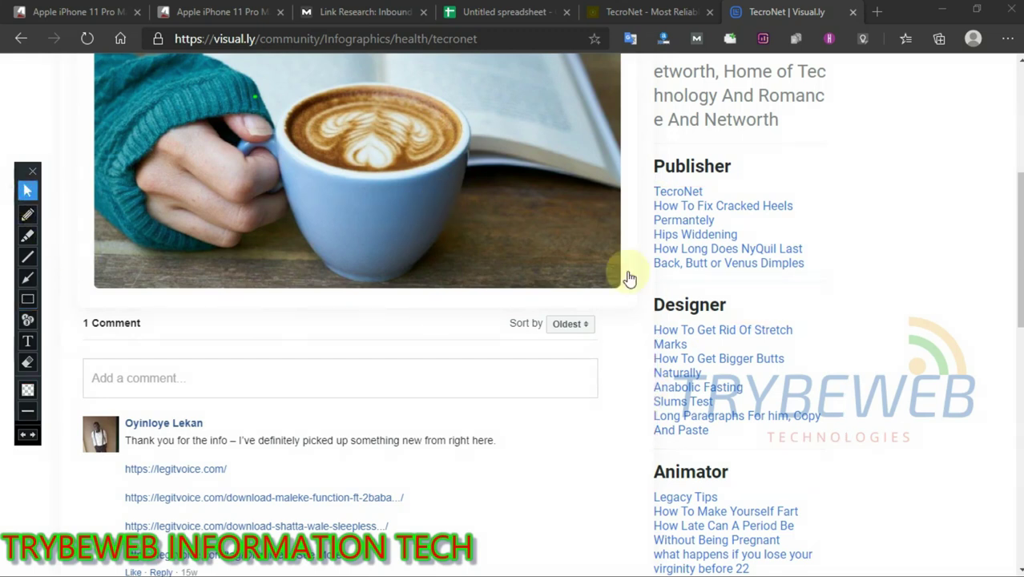
left_click_drag(1017, 286, 1018, 394)
scroll(511, 314, "down", 1)
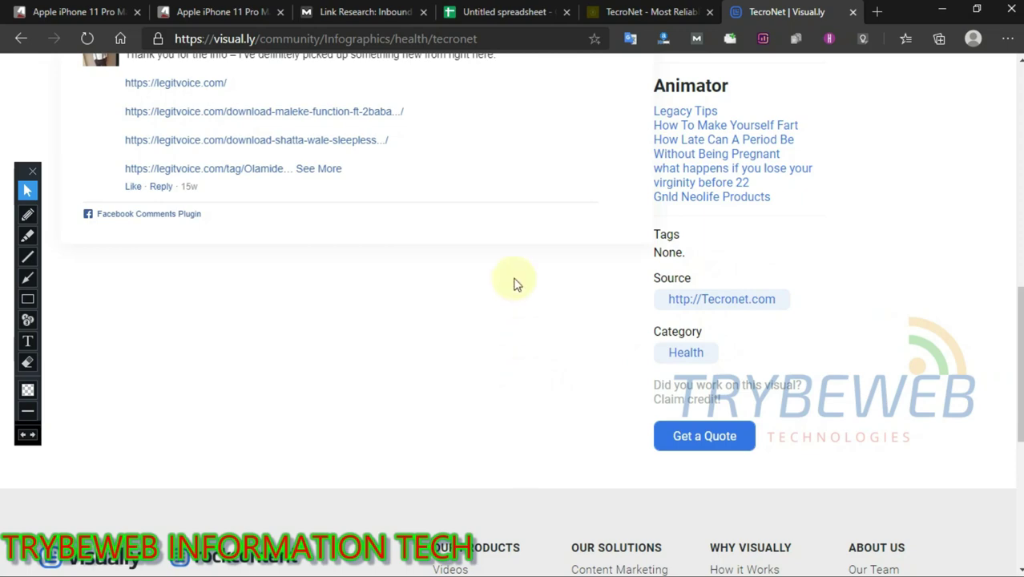
- Open the Trybeweb Tech YouTube channel in a new tab and browse its video rows, including Backlink Building
left_click(878, 12)
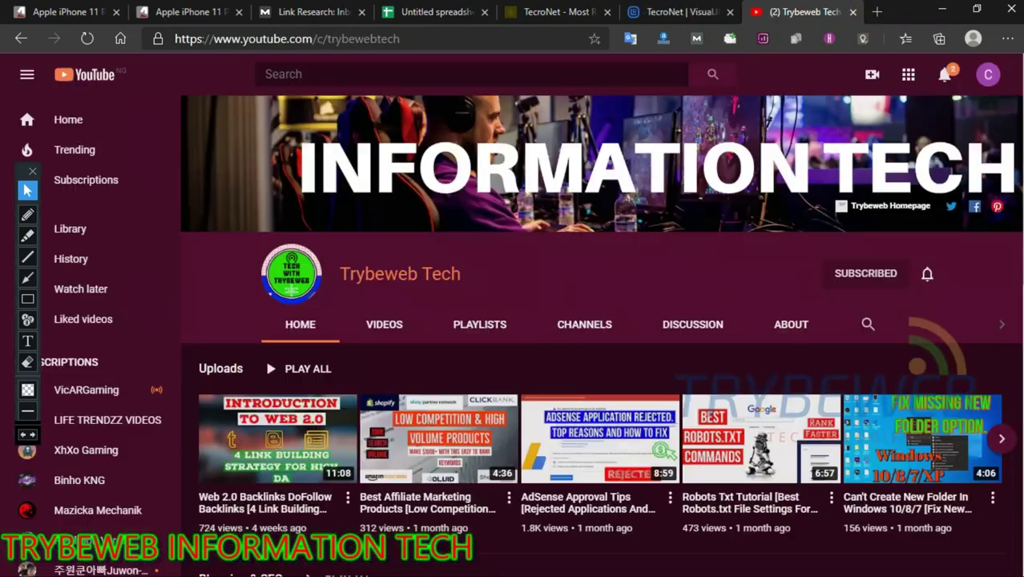
scroll(1012, 286, "down", 7)
scroll(1013, 286, "up", 1)
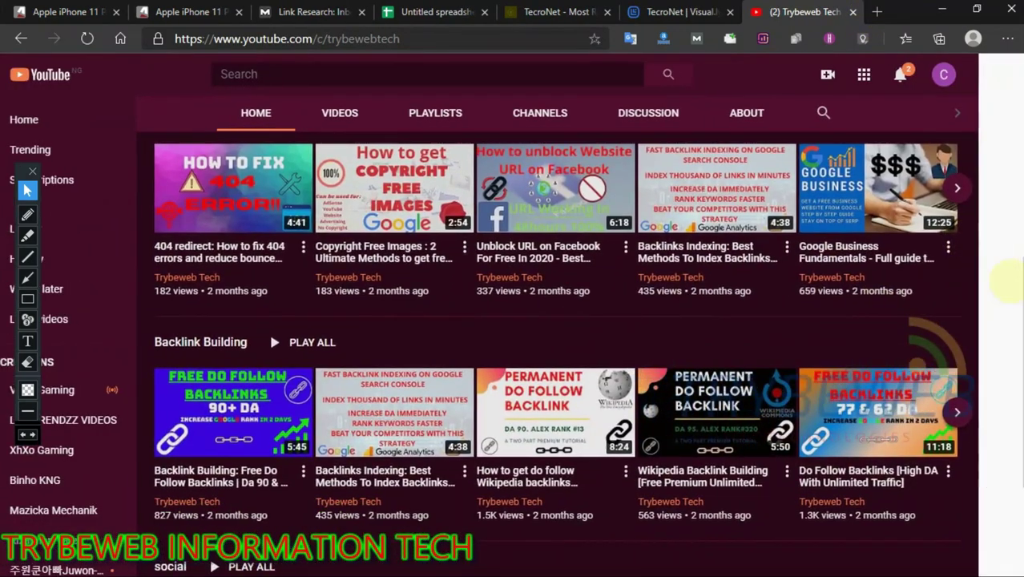
left_click(1001, 412)
left_click(1001, 187)
left_click(1002, 187)
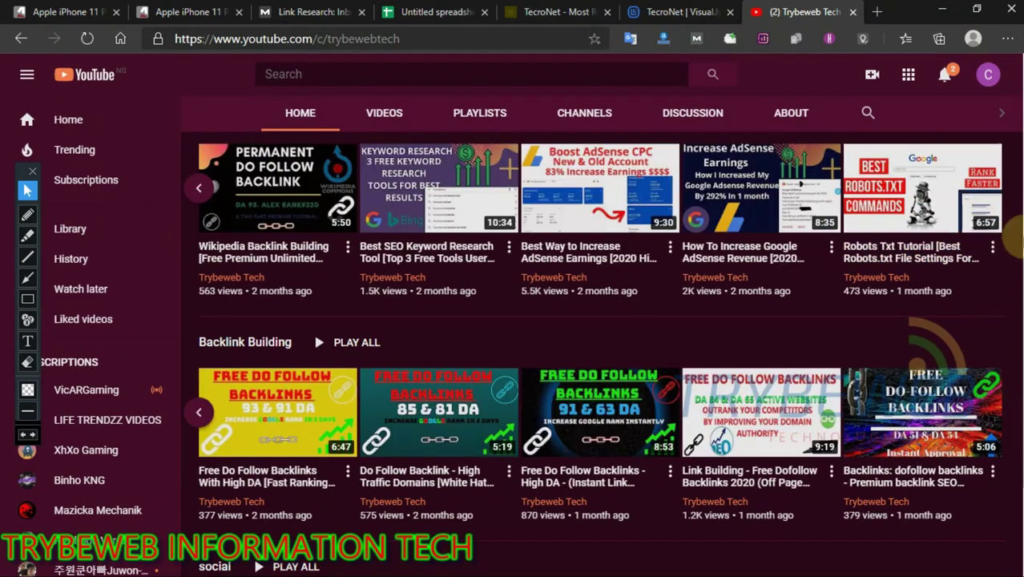